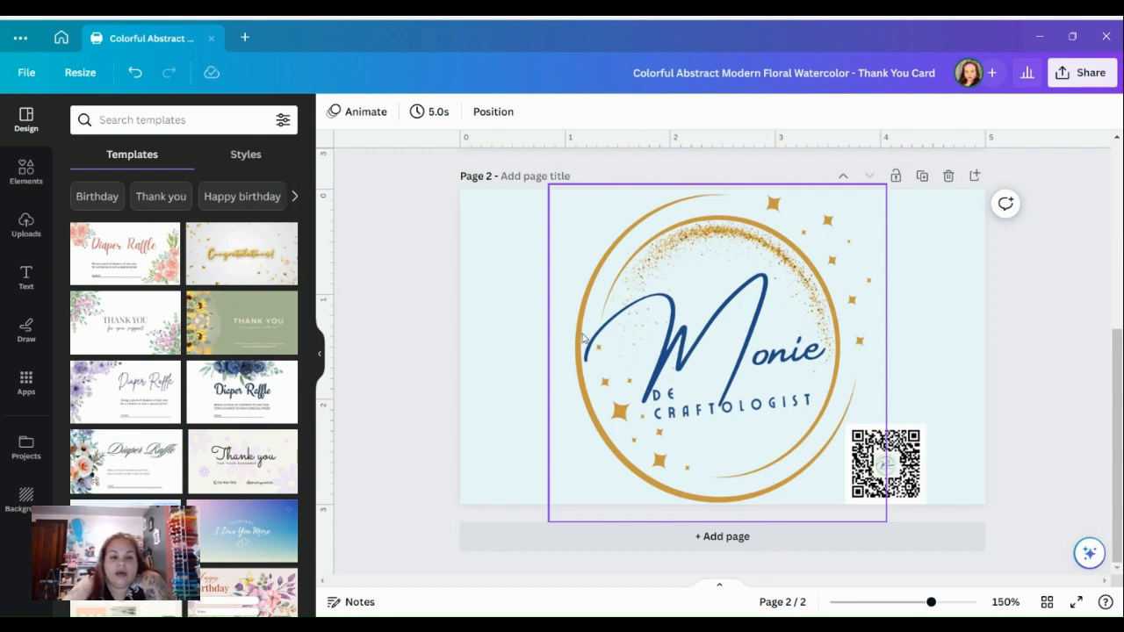
Examine the text elements and social media icons on page 1 of the thank-you card, ending on the Thank You heading
scroll(384, 331, up, 5)
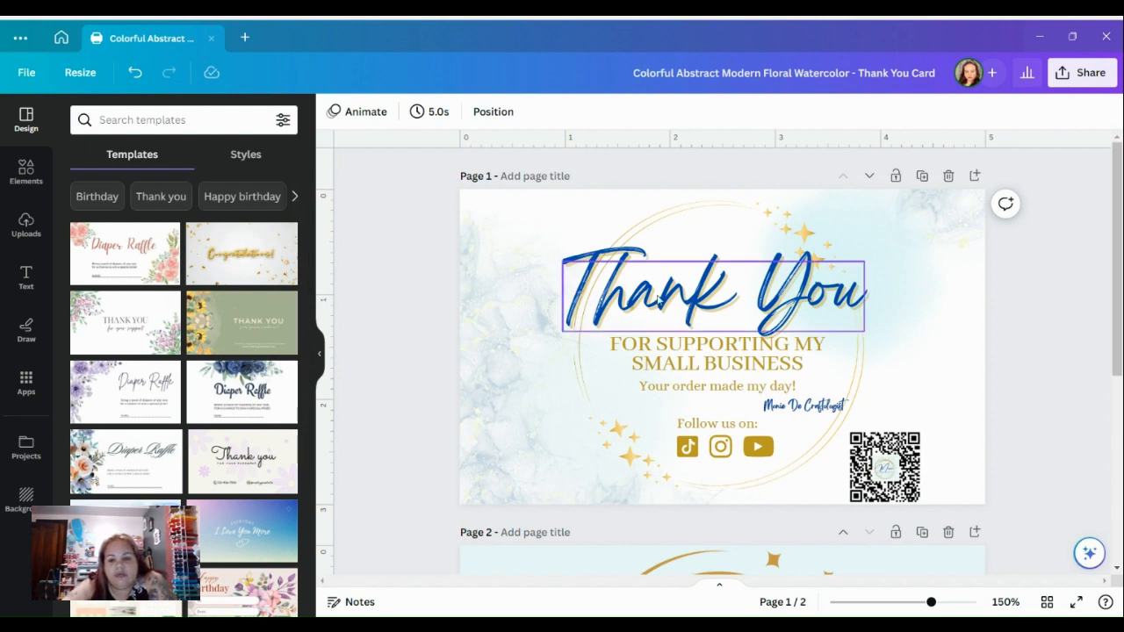
click(713, 297)
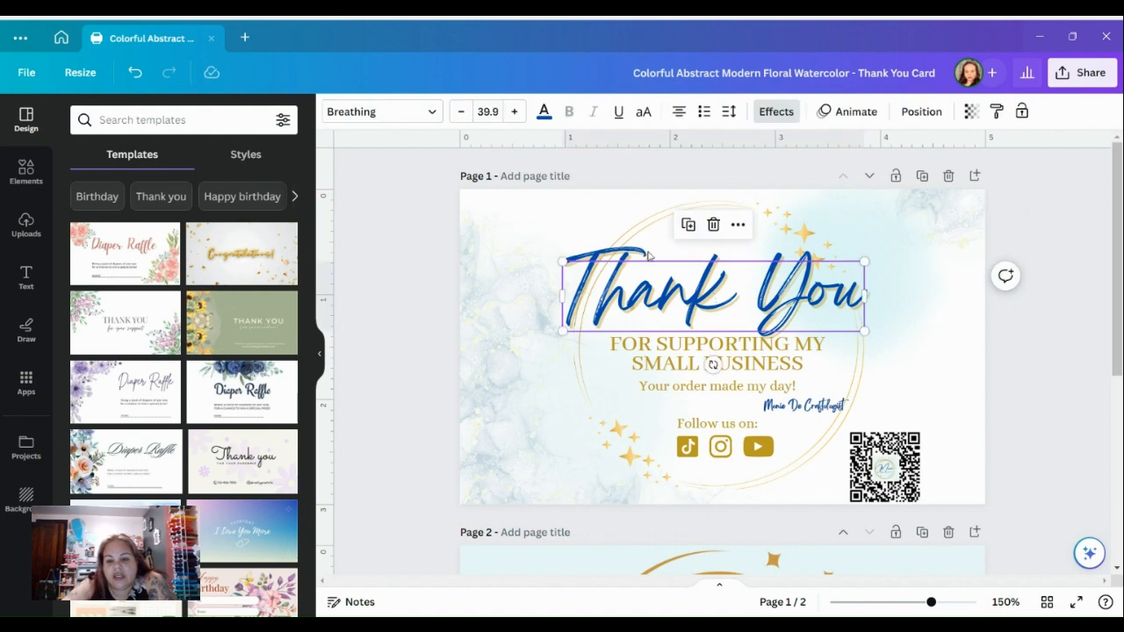
click(693, 365)
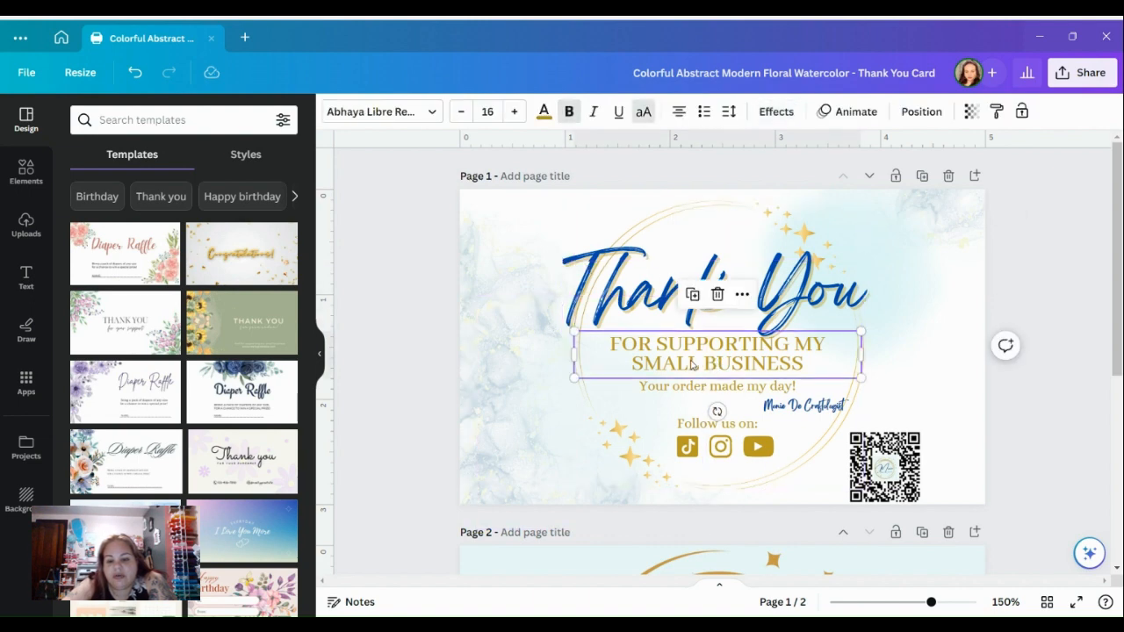
click(699, 395)
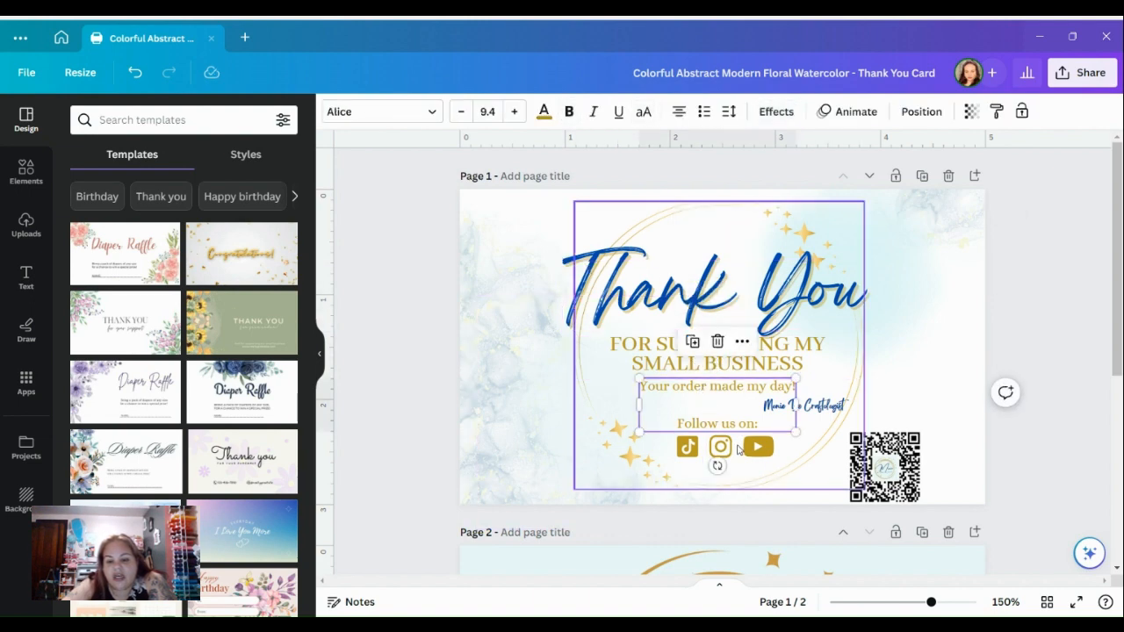
click(739, 443)
click(710, 309)
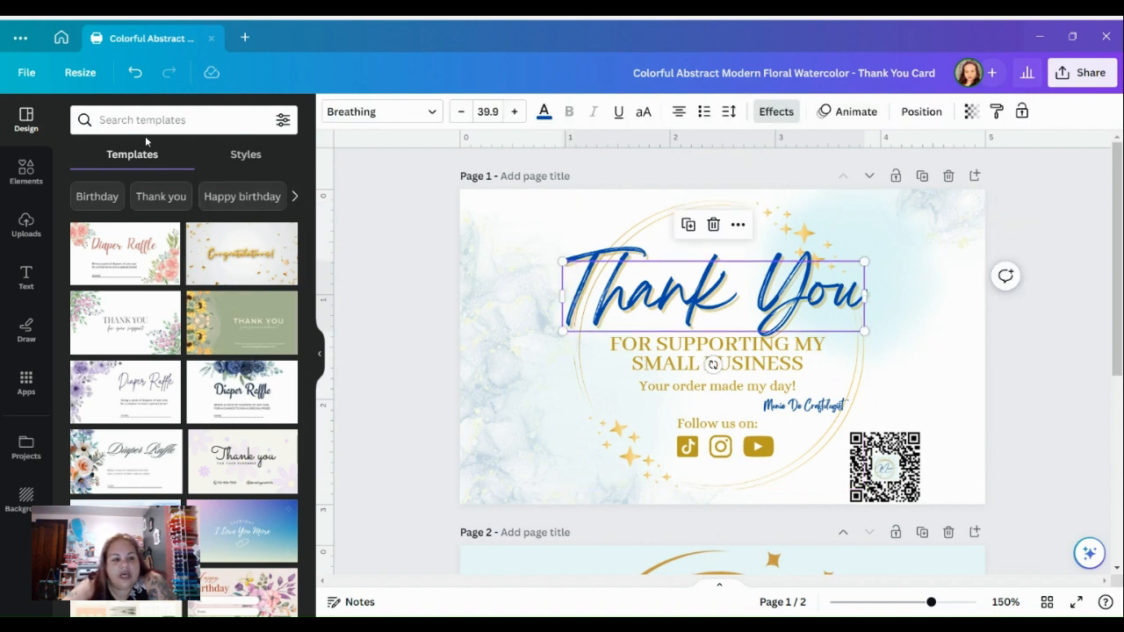
Search the design elements for "Thank you"
click(26, 171)
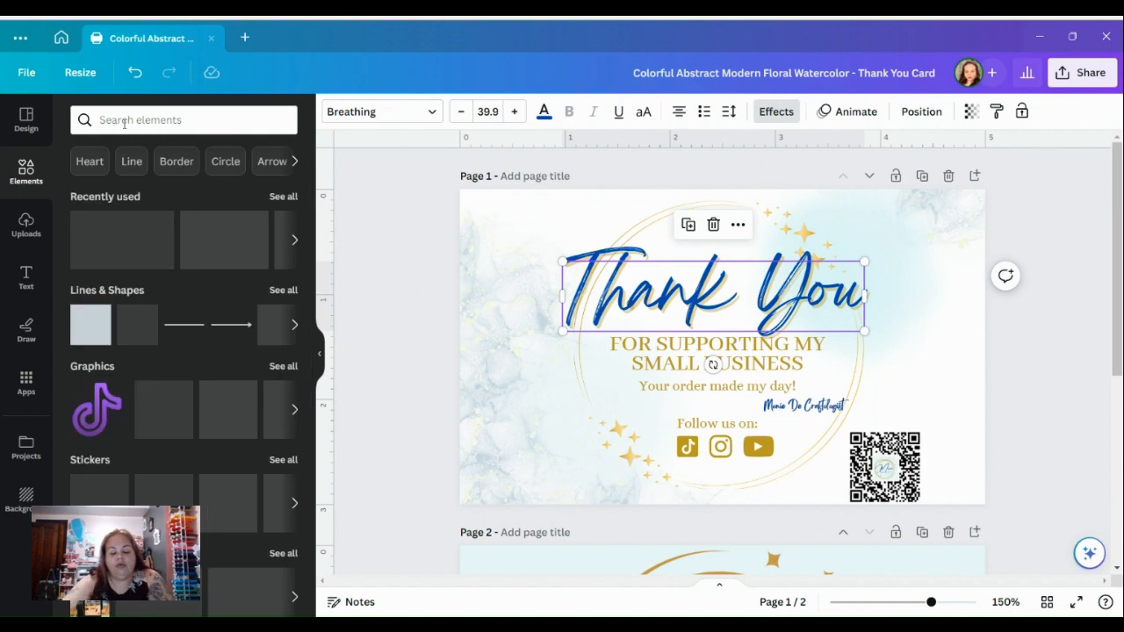
click(124, 122)
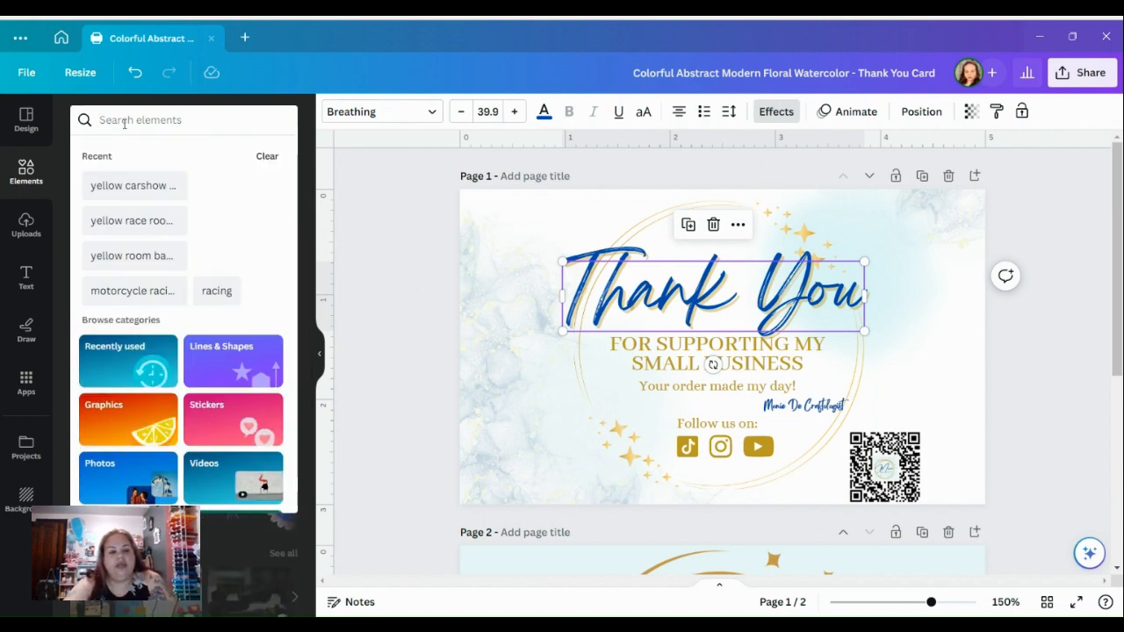
text(Tjaml)
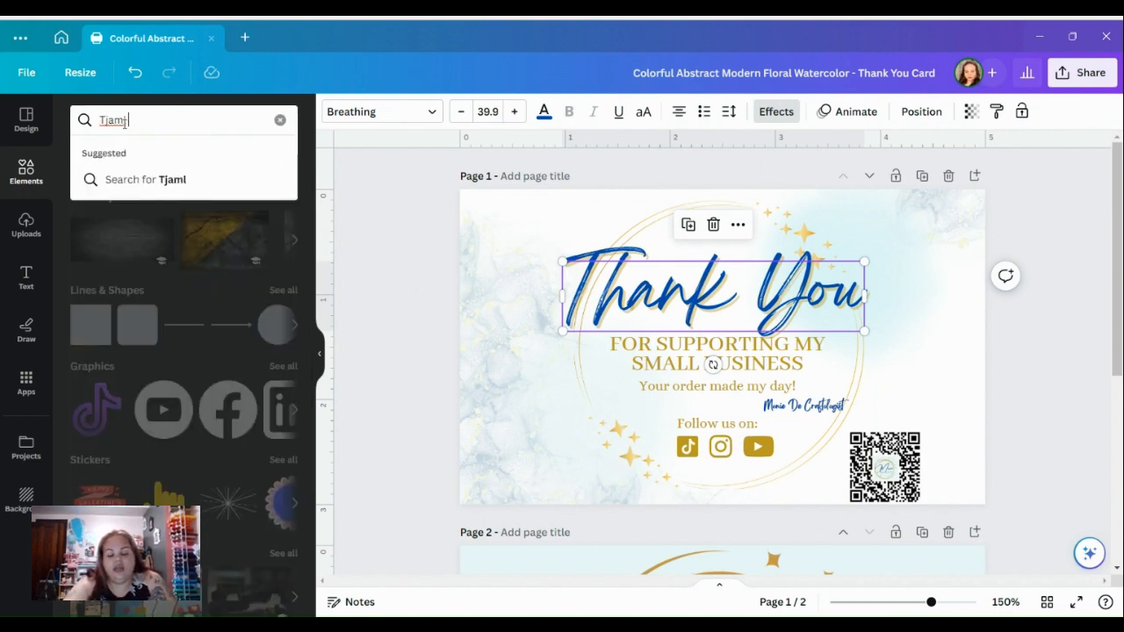
key(BackSpace)
key(BackSpace)
key(BackSpace)
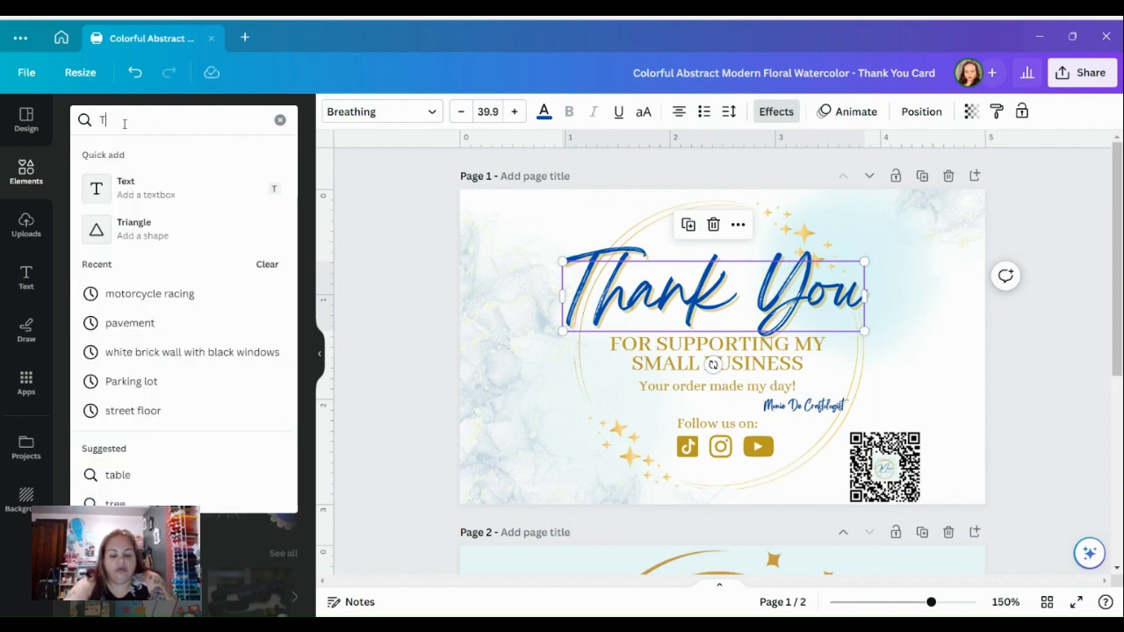
text(jaml)
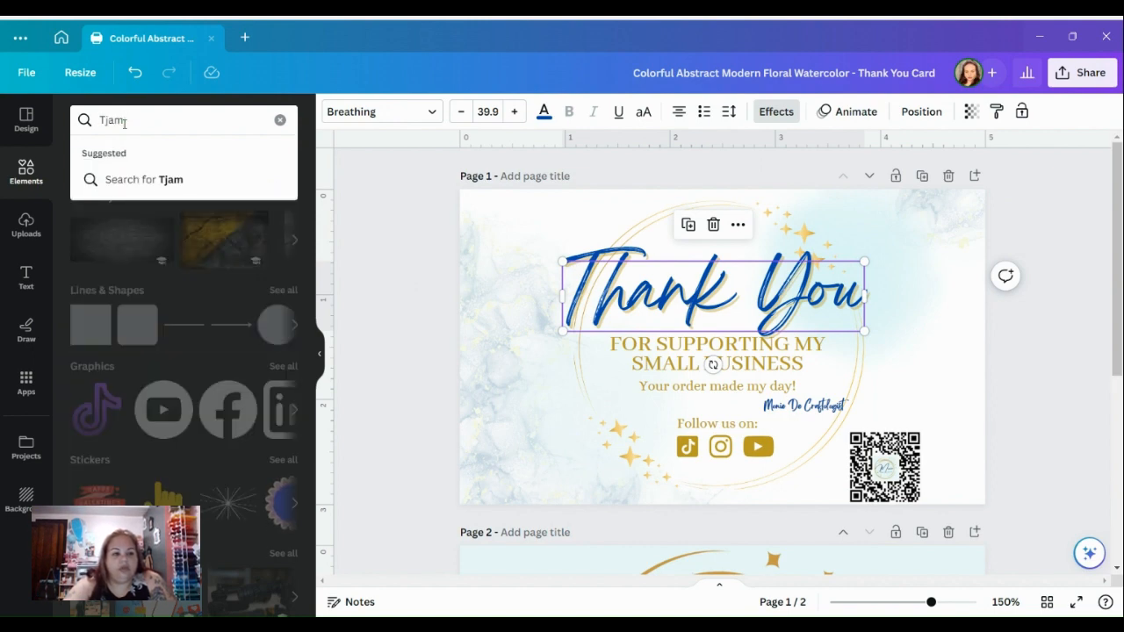
key(BackSpace)
key(BackSpace)
key(BackSpace)
key(BackSpace)
text(Than)
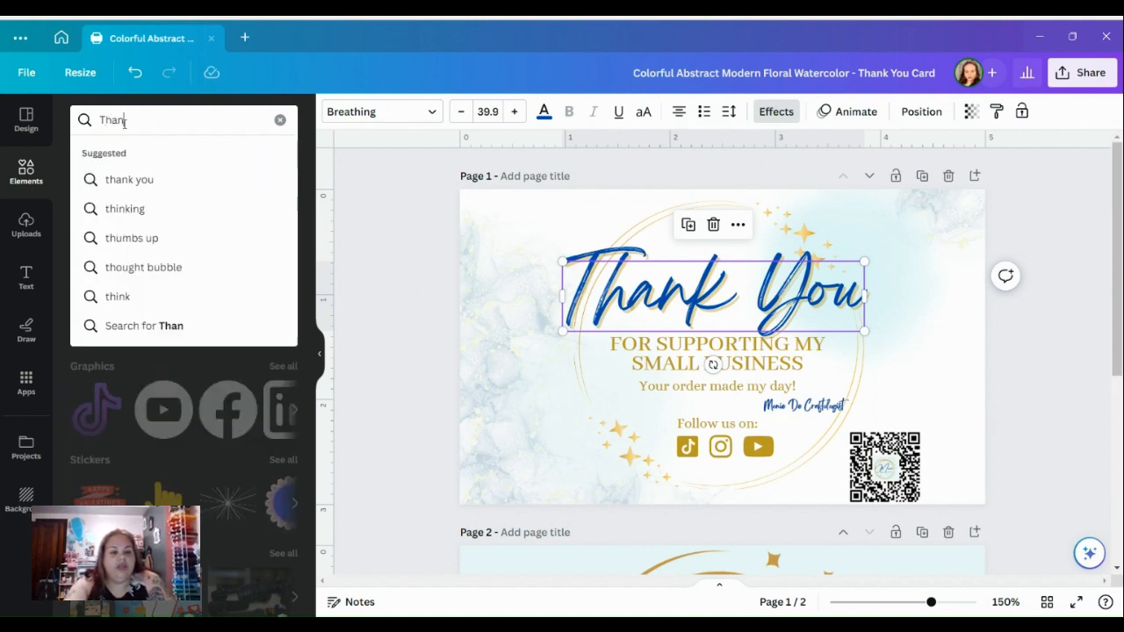
text(k you)
key(Return)
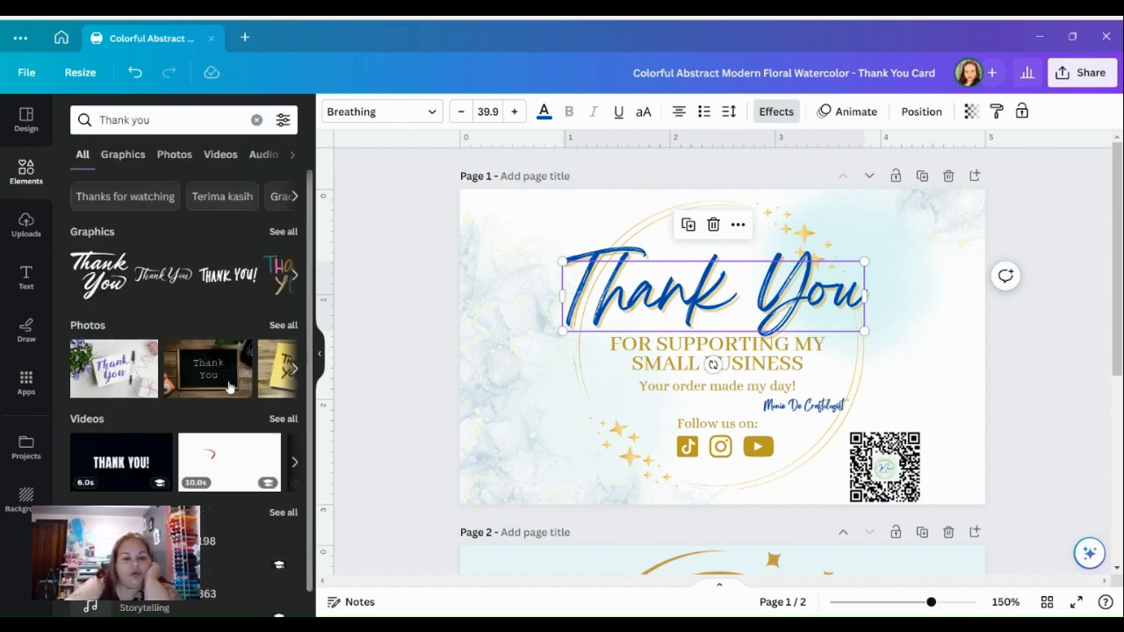
Browse all the graphics results and add the black handwritten single-line "Thank You" graphic to page 1
click(288, 232)
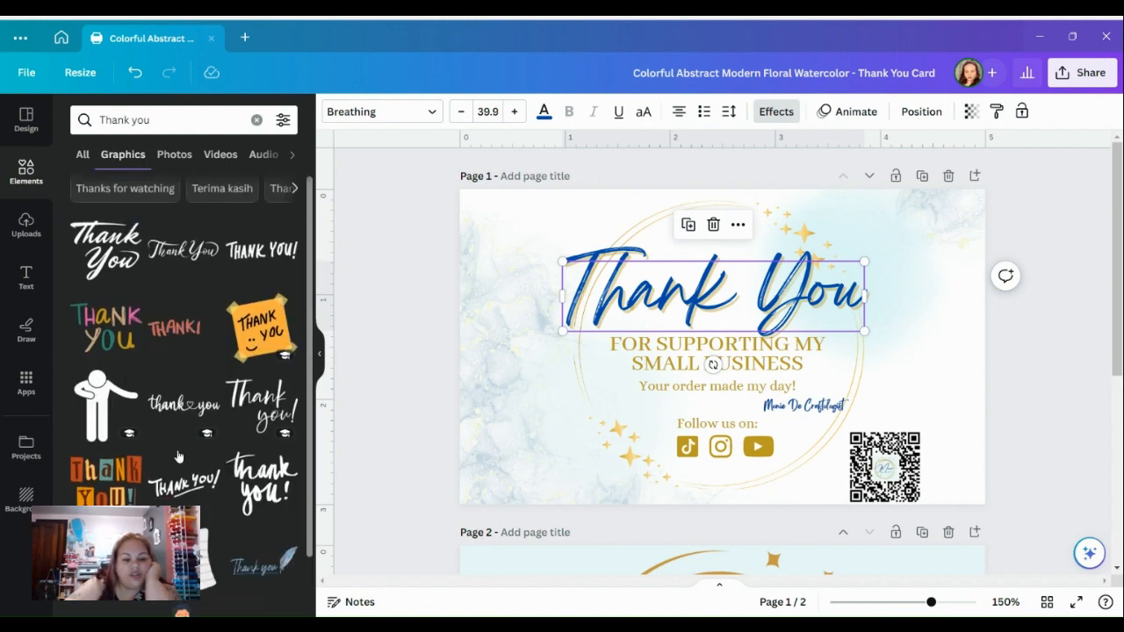
scroll(177, 454, down, 10)
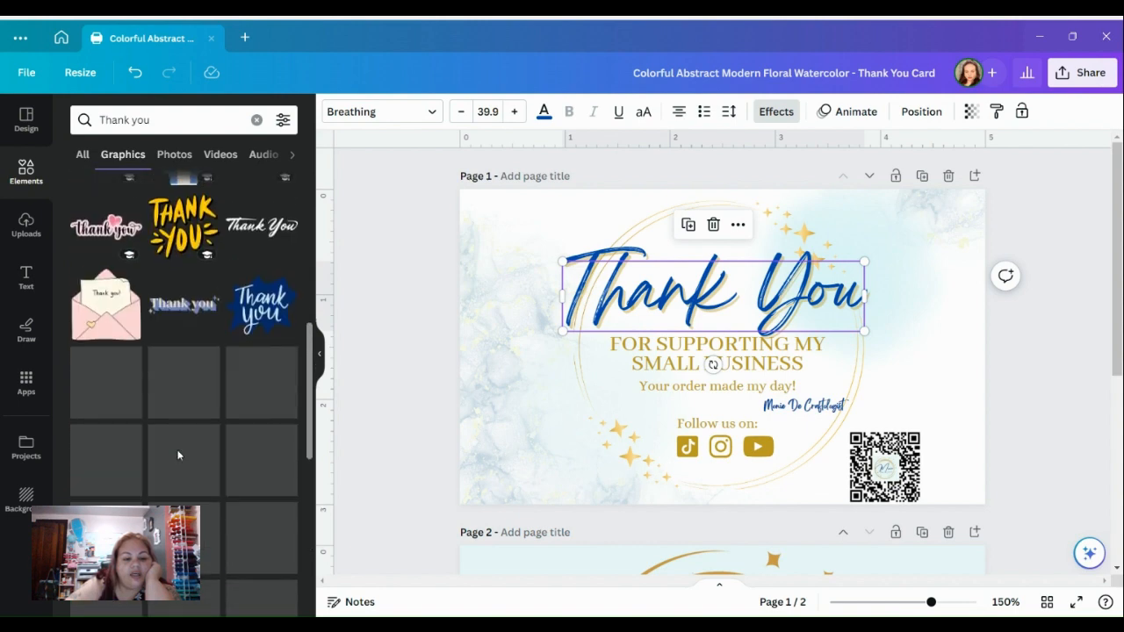
scroll(177, 455, down, 3)
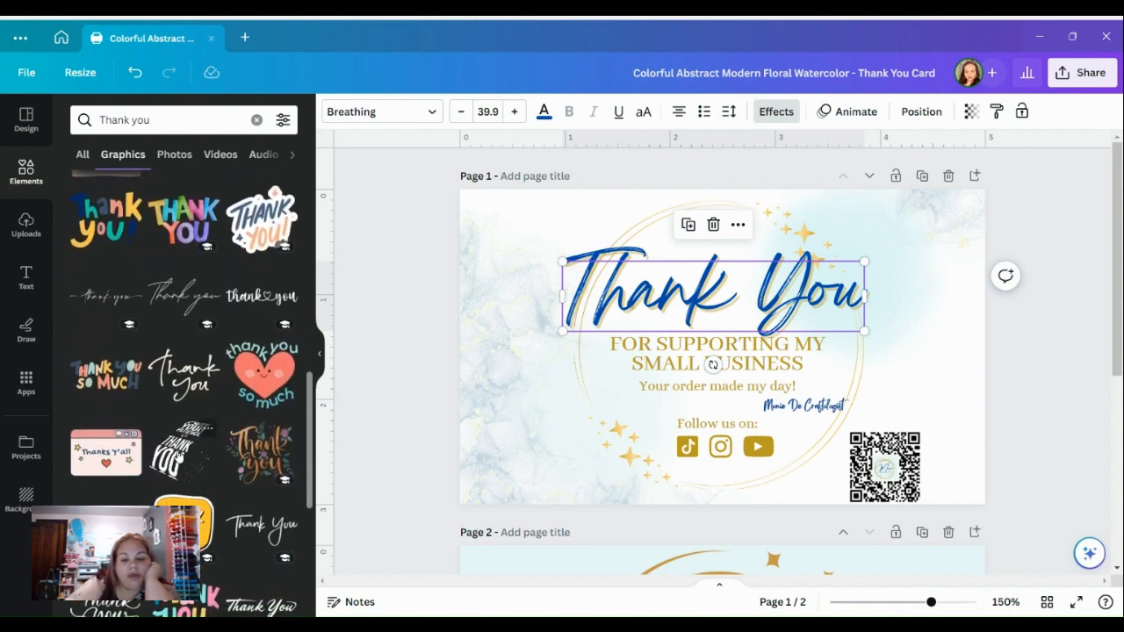
scroll(179, 455, down, 2)
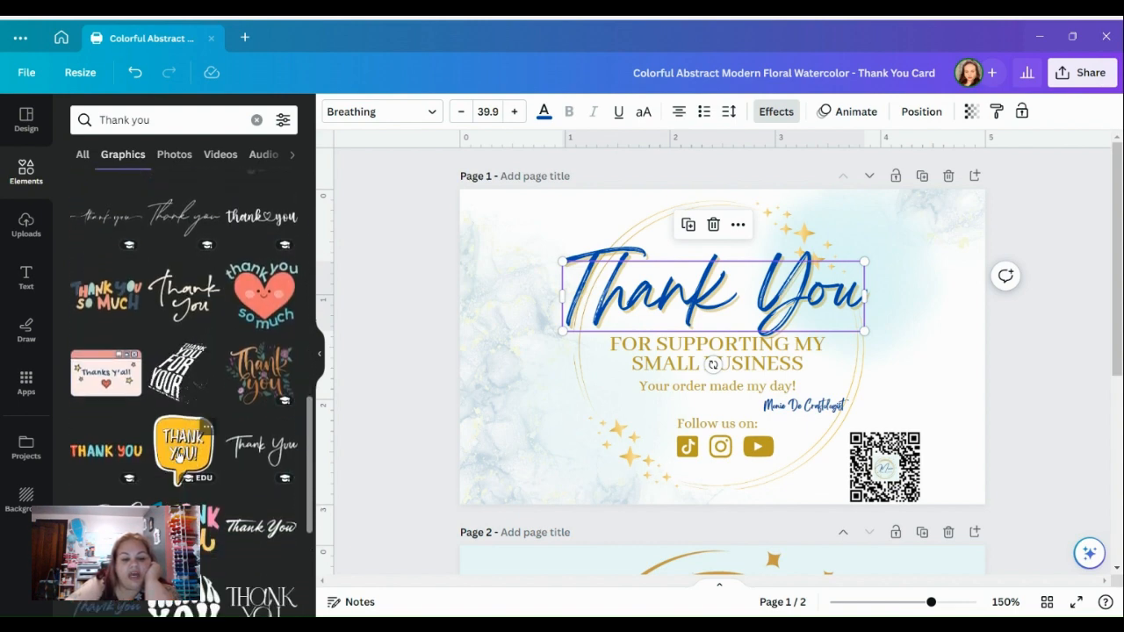
click(256, 450)
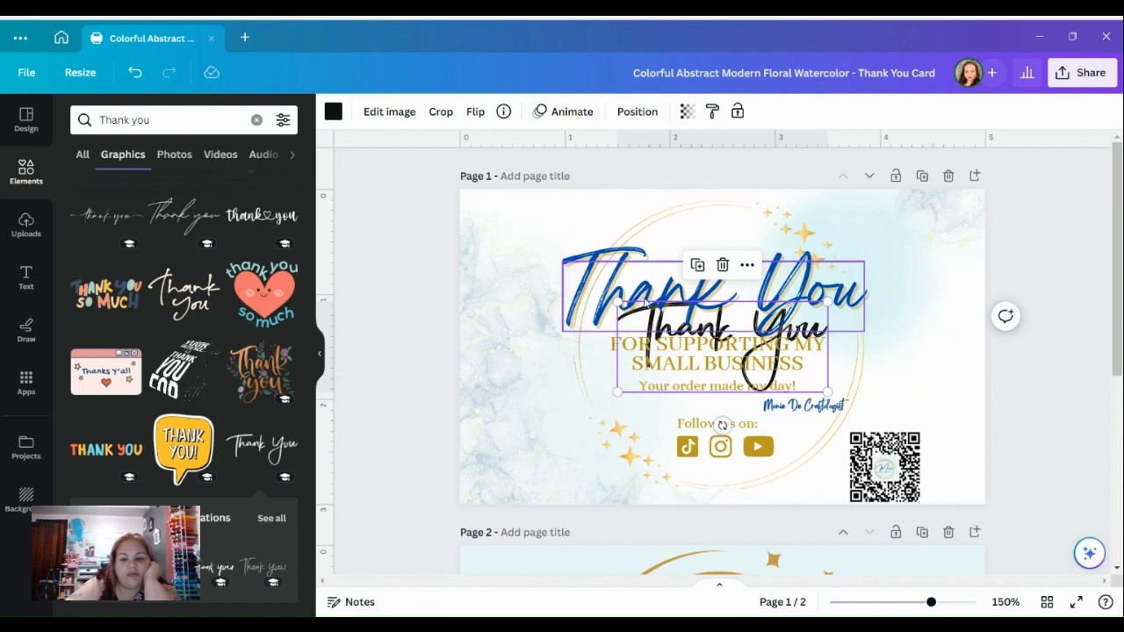
Bring the black Thank You graphic to the top of page 1's layer order and move it to the page's left side
click(641, 118)
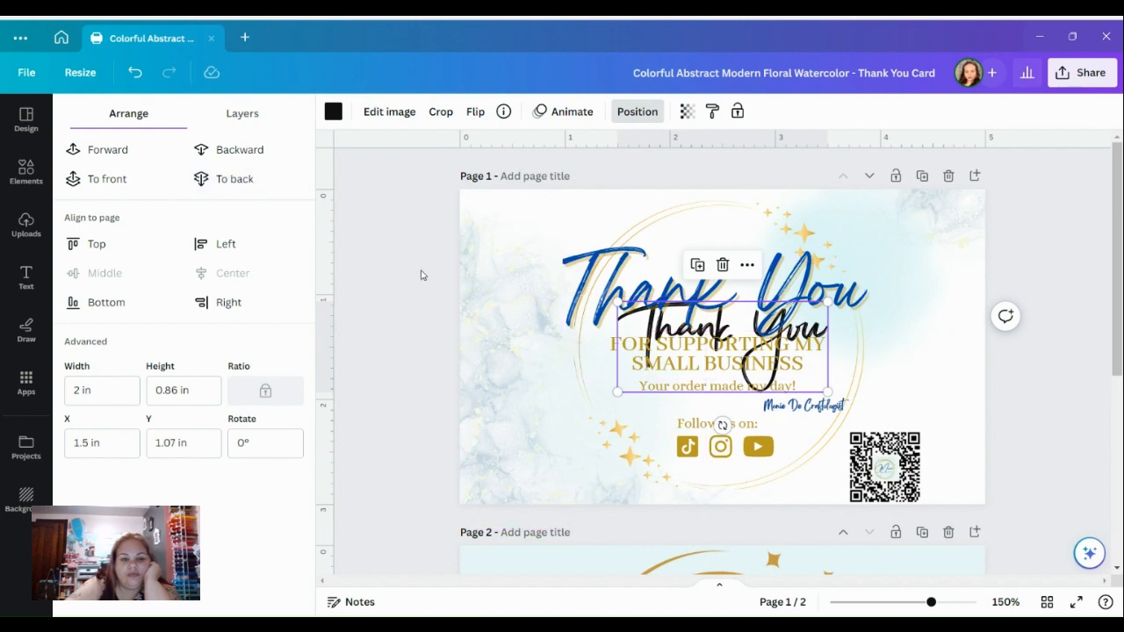
click(241, 114)
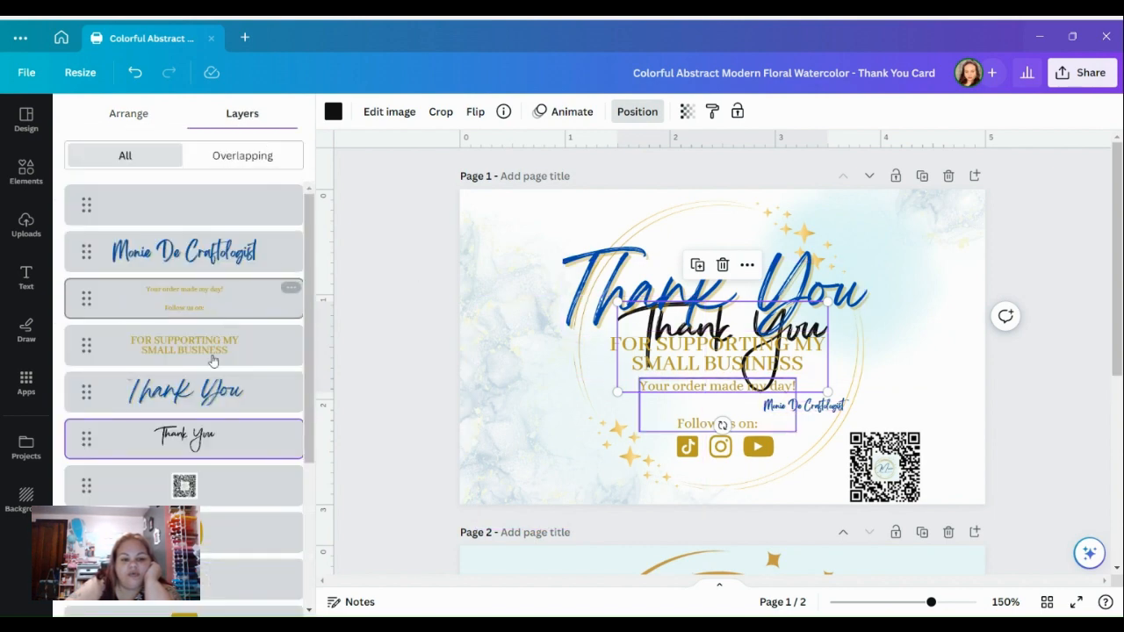
drag(214, 449, 220, 205)
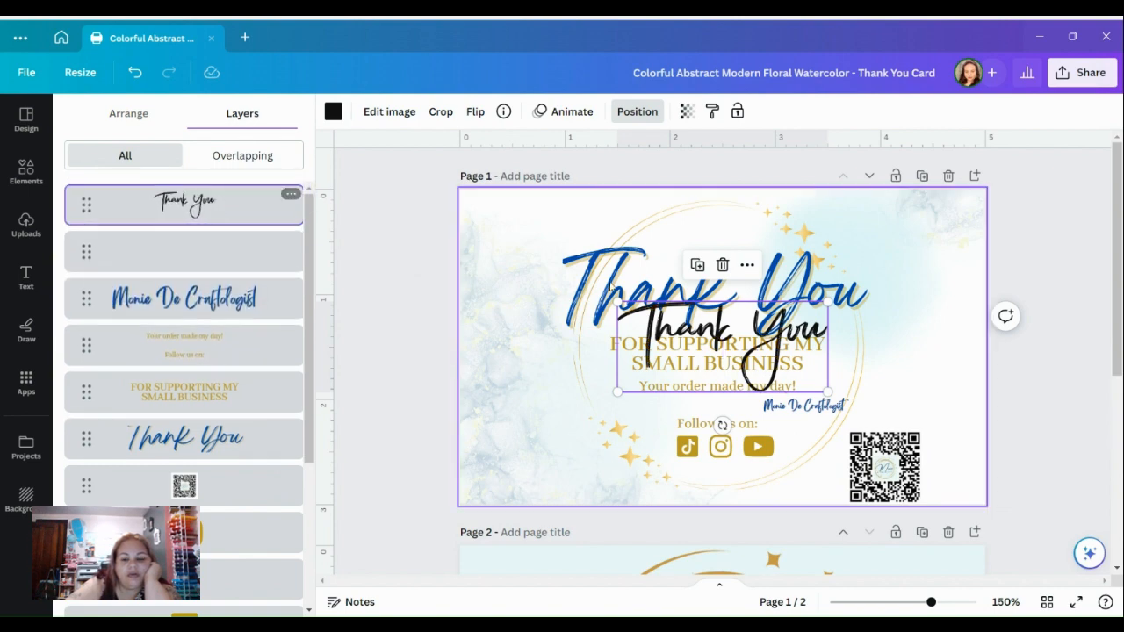
drag(653, 349, 502, 325)
Add a blank third page after page 2
scroll(819, 471, down, 3)
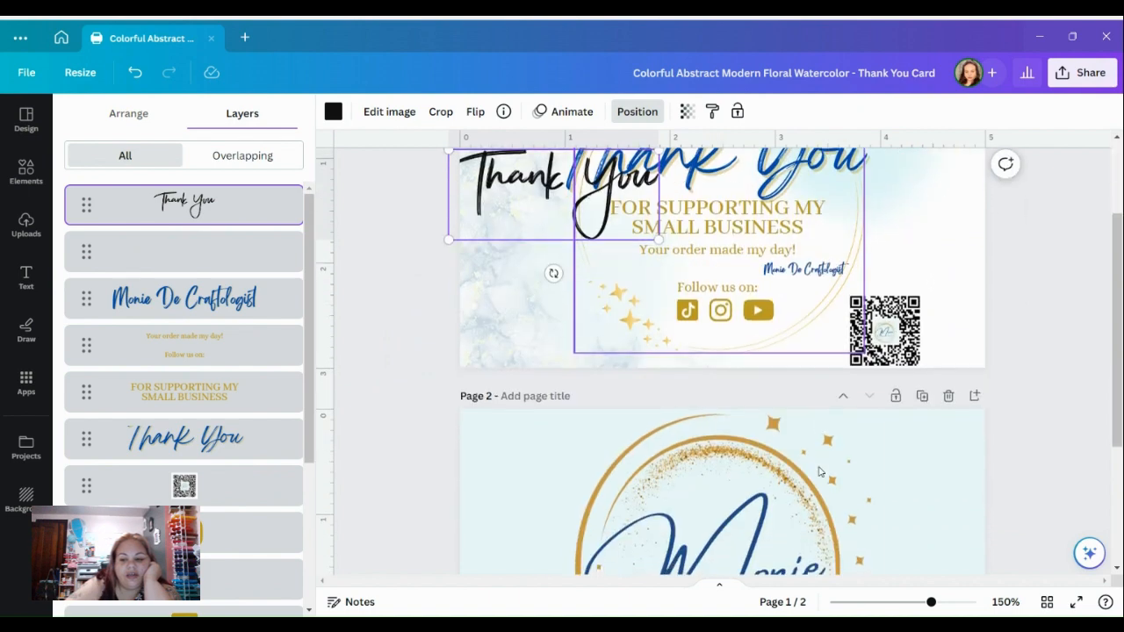
scroll(819, 472, up, 3)
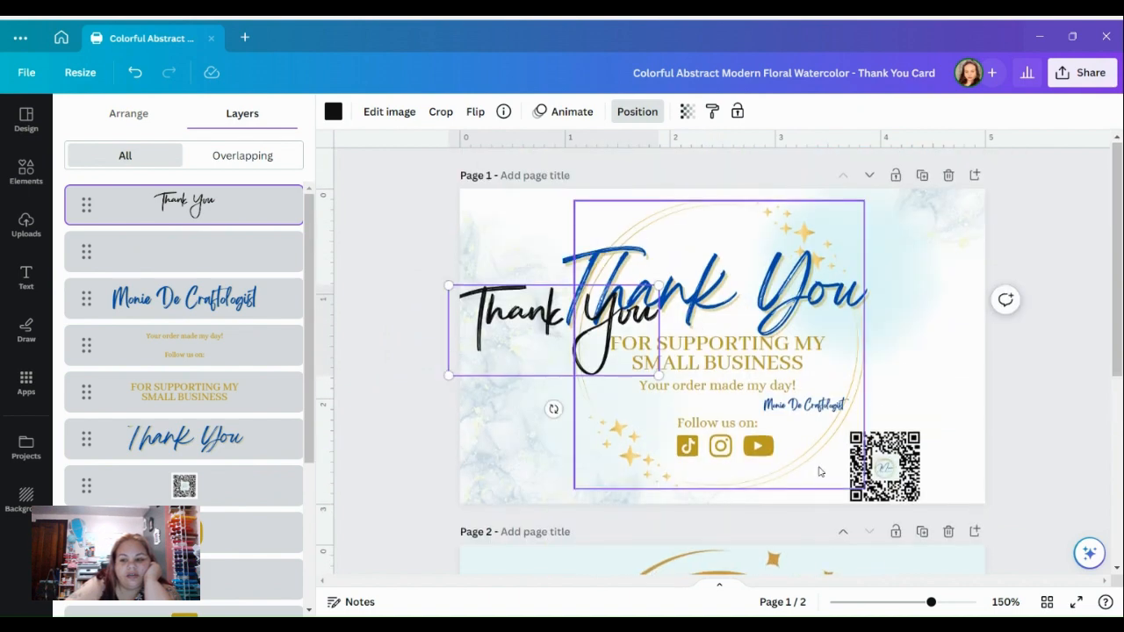
scroll(935, 486, down, 5)
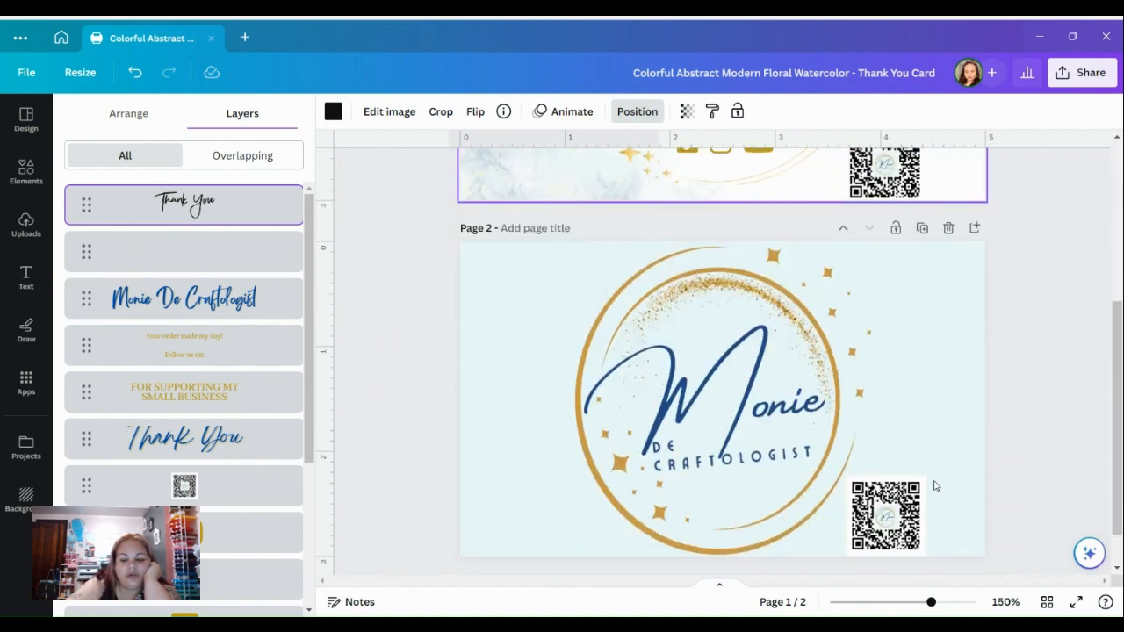
click(792, 543)
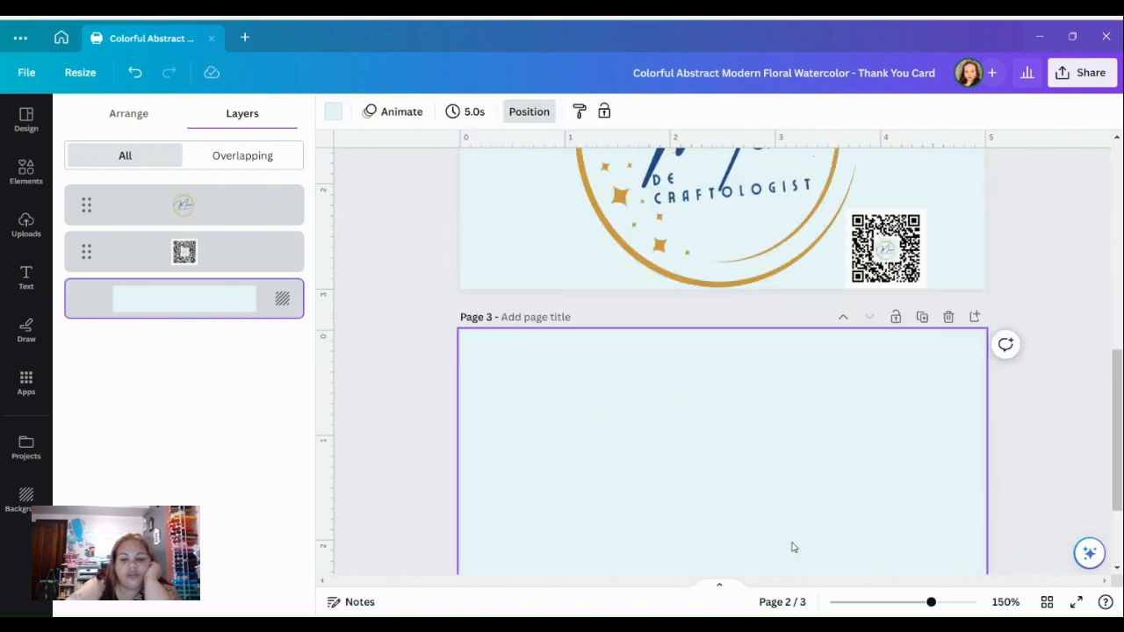
Move the black Thank You graphic from page 1 by way of page 2 onto the blank page 3
scroll(716, 298, up, 1)
scroll(715, 299, up, 10)
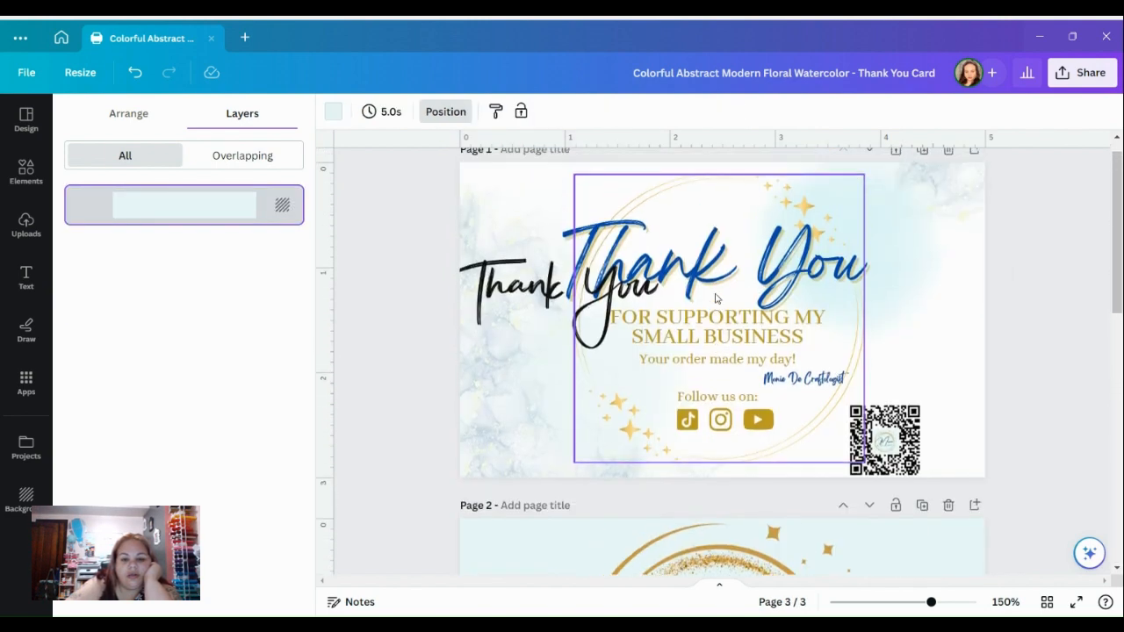
drag(524, 320, 784, 571)
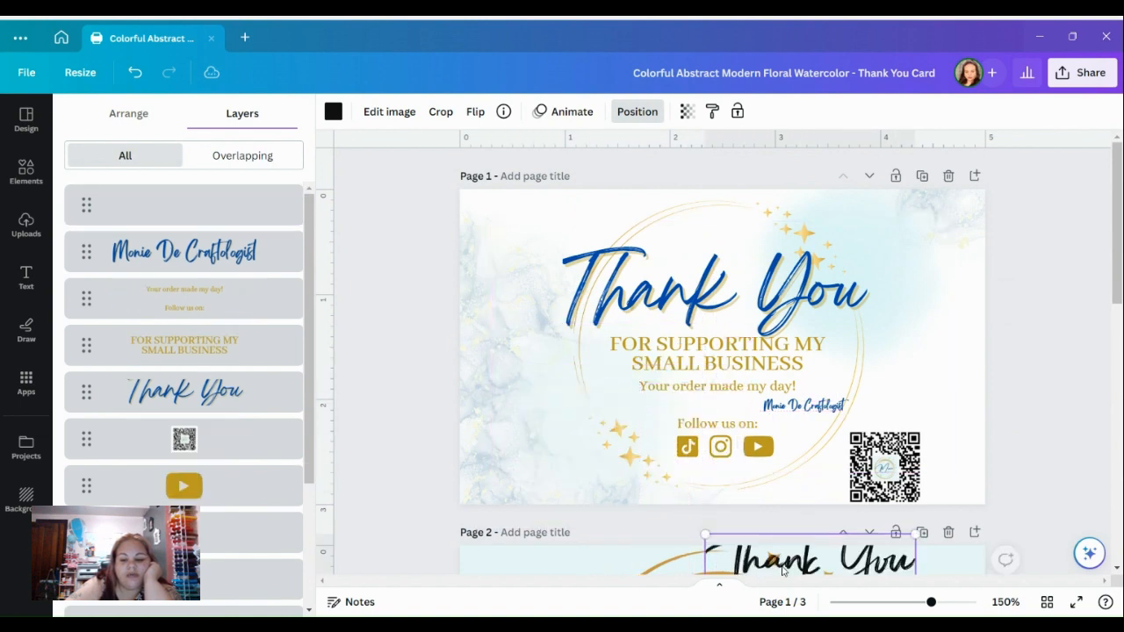
scroll(755, 413, down, 1)
scroll(772, 342, down, 3)
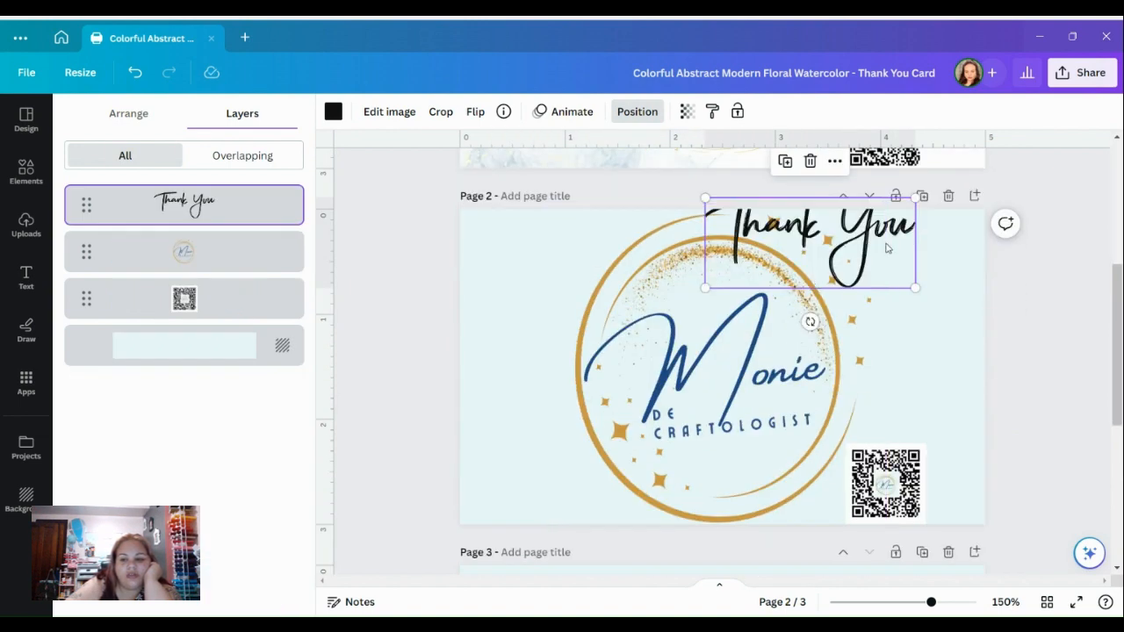
scroll(899, 251, down, 1)
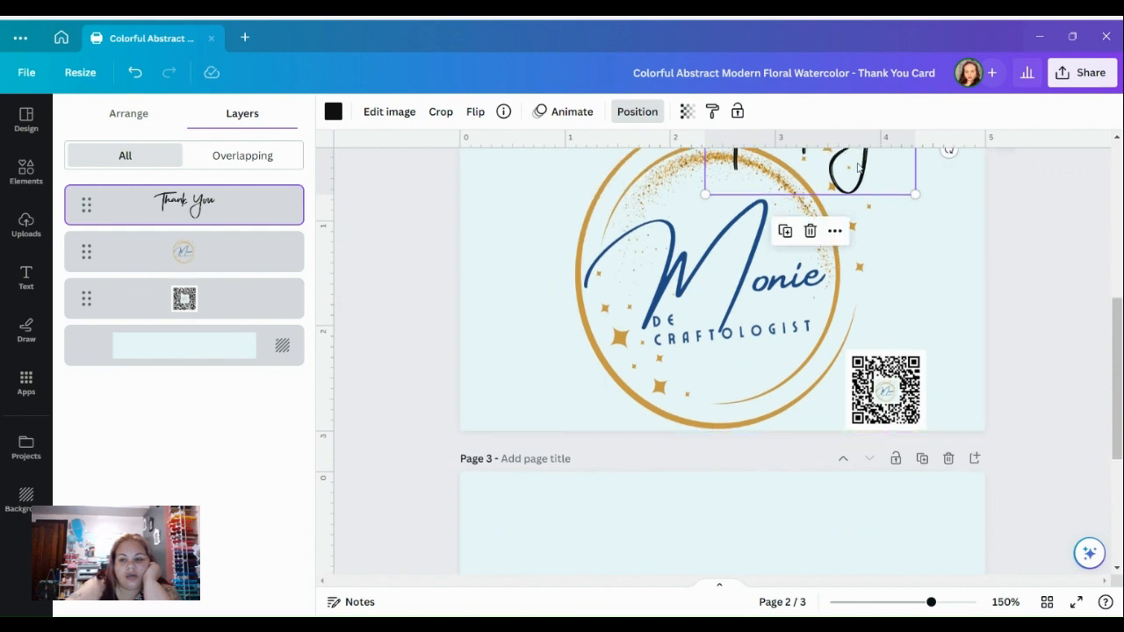
drag(865, 173, 791, 559)
scroll(872, 535, down, 3)
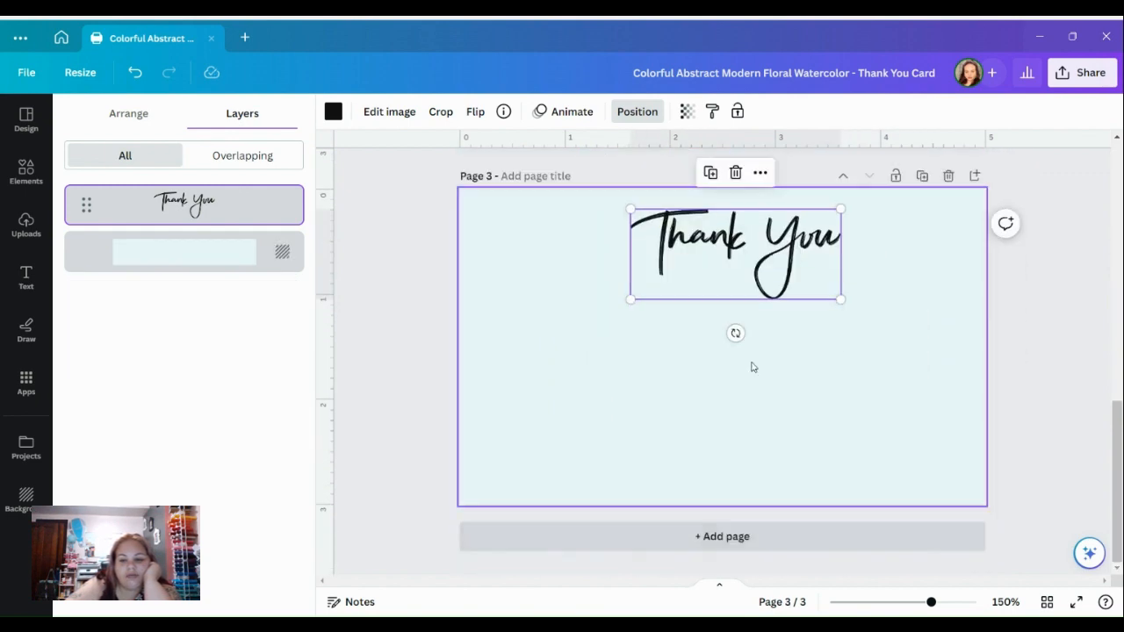
Enlarge the Thank You graphic on page 3 and reposition it near the middle of the page
drag(733, 253, 705, 296)
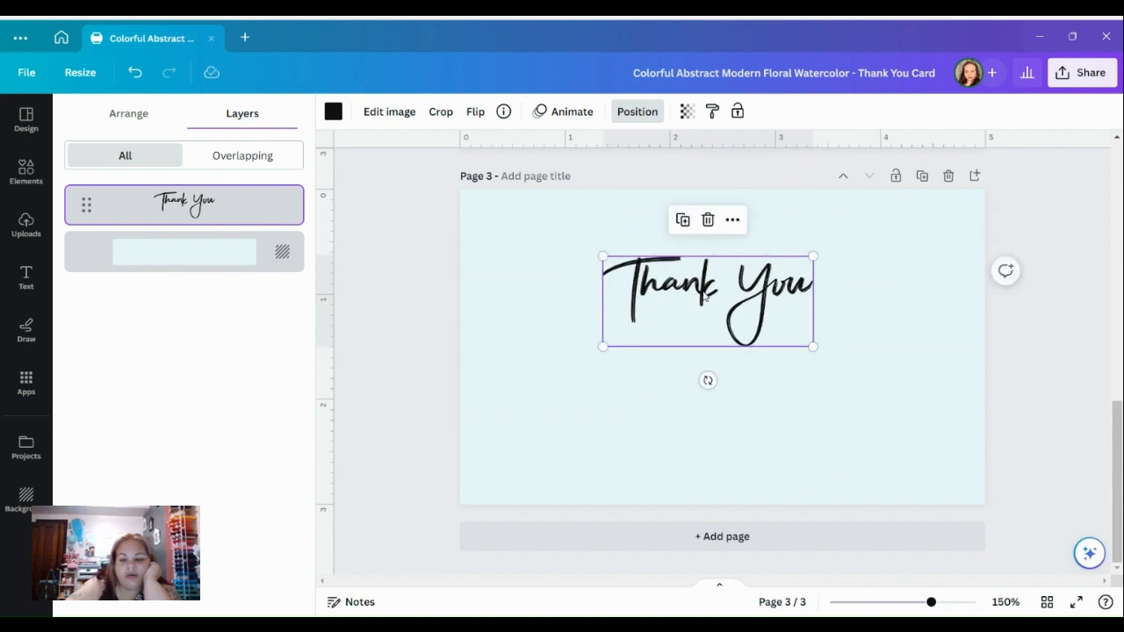
drag(813, 346, 893, 422)
drag(752, 318, 735, 364)
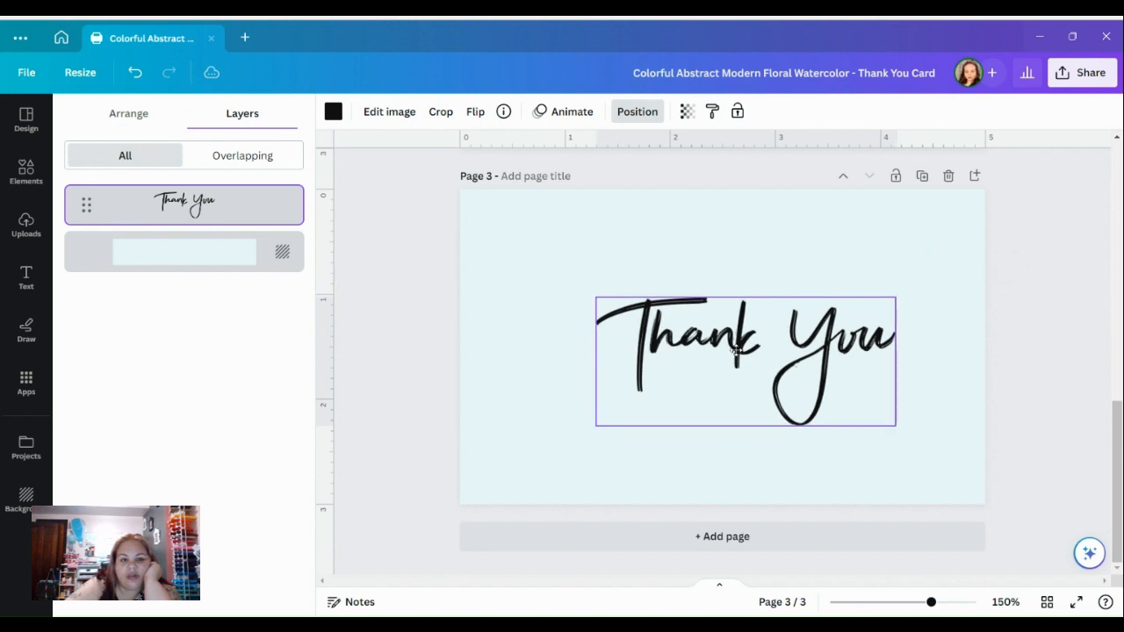
Recolor the Thank You graphic with the gold document color and enlarge it slightly toward its upper-left corner
click(332, 110)
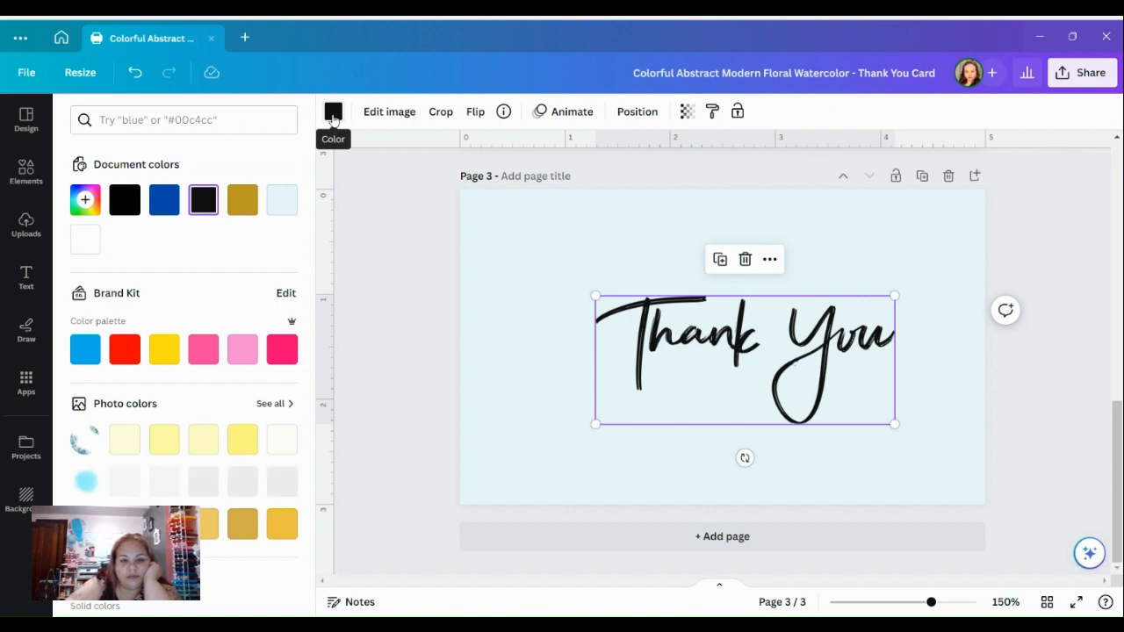
click(237, 210)
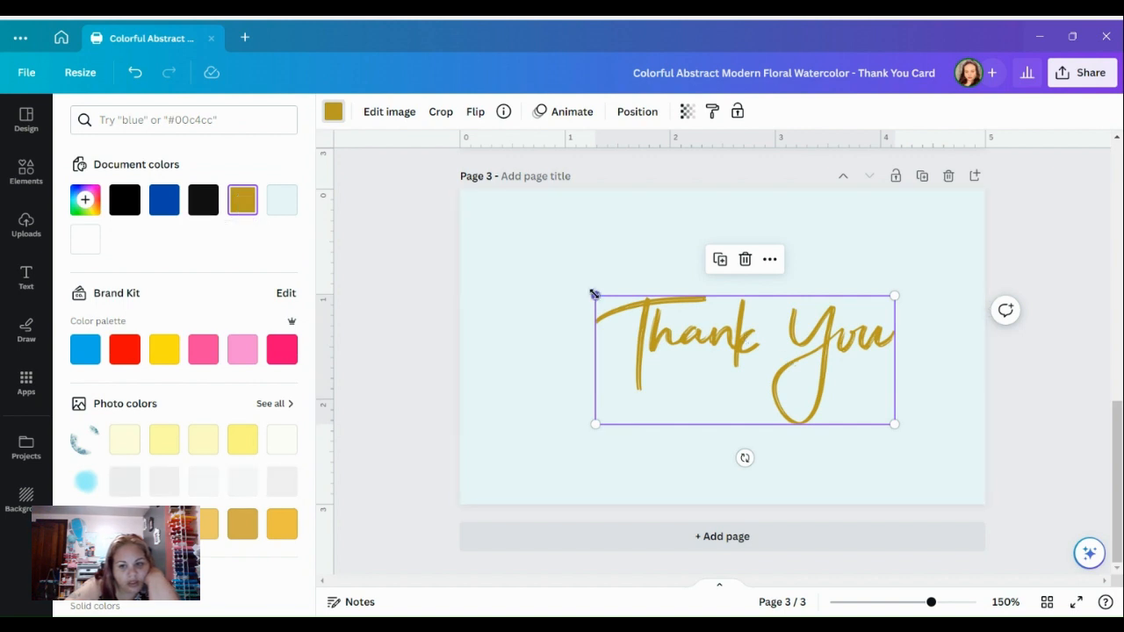
drag(595, 295, 553, 278)
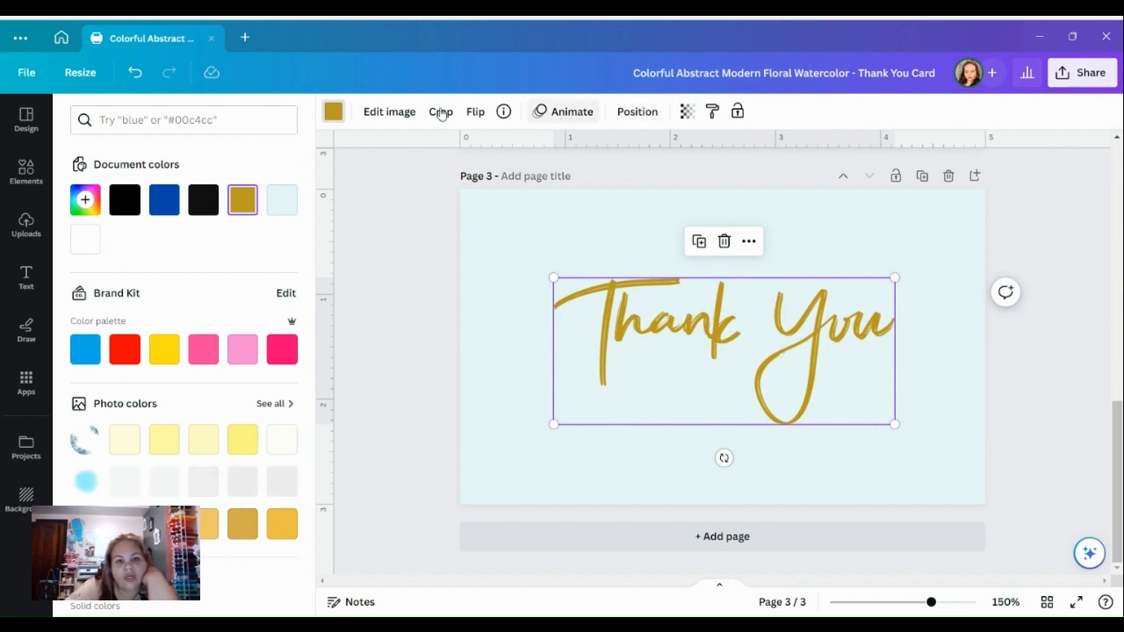
Look through the image effects and the layer order available for the Thank You graphic
click(399, 113)
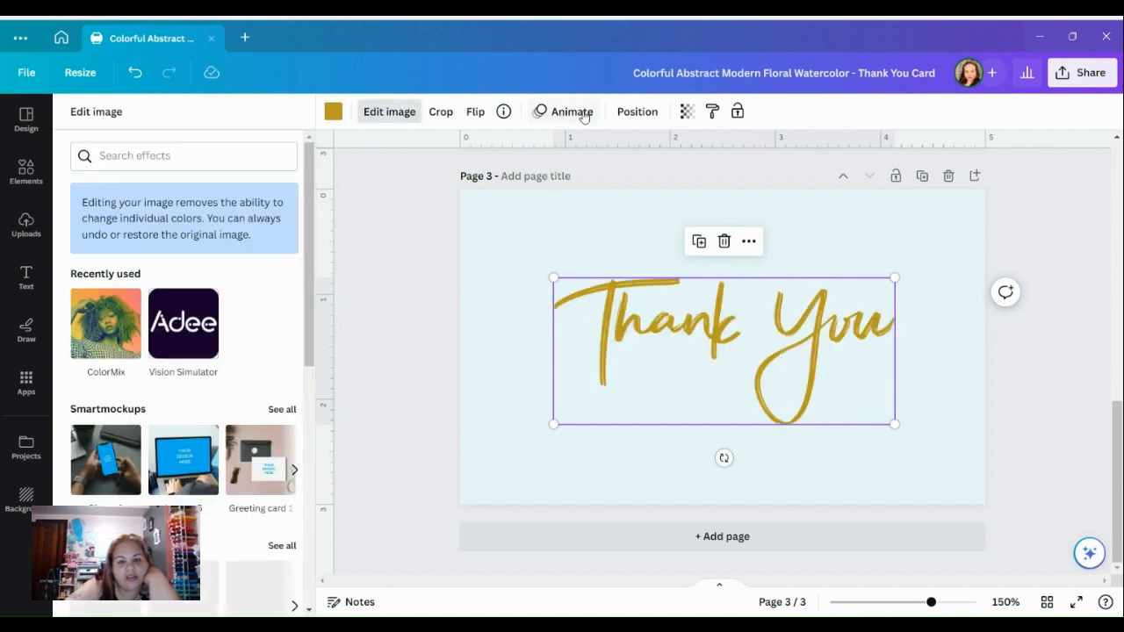
click(635, 114)
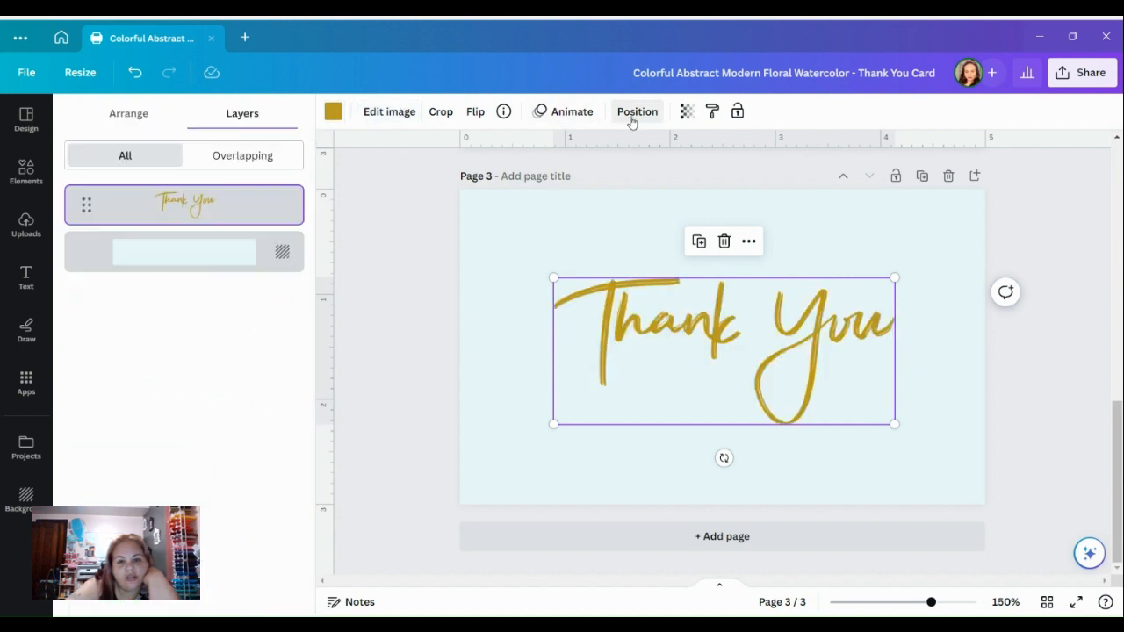
click(451, 118)
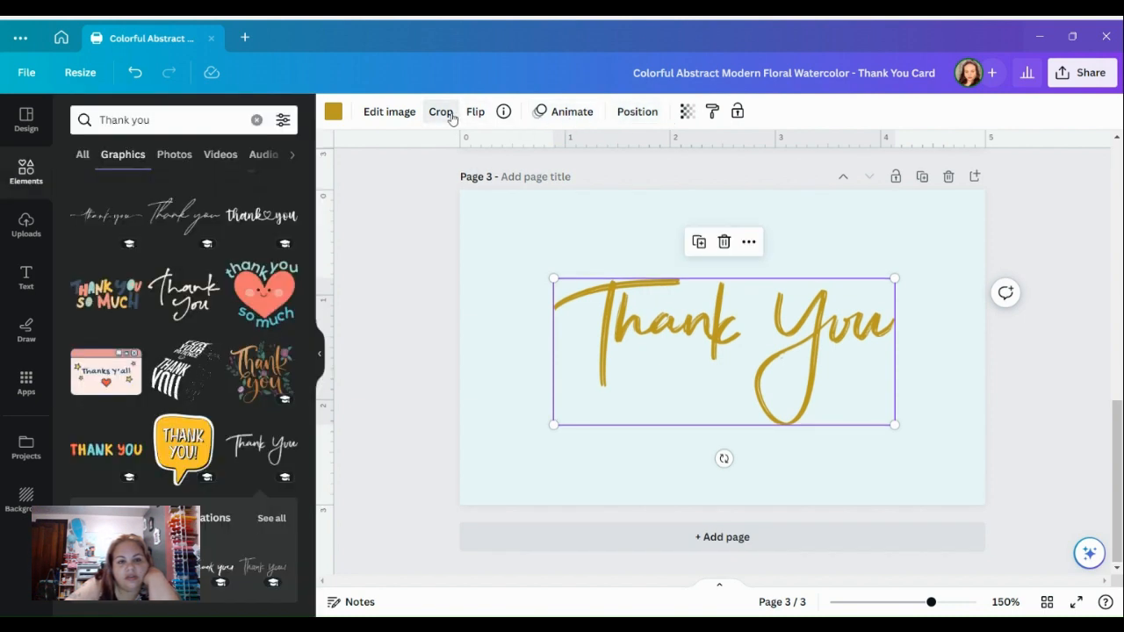
click(393, 116)
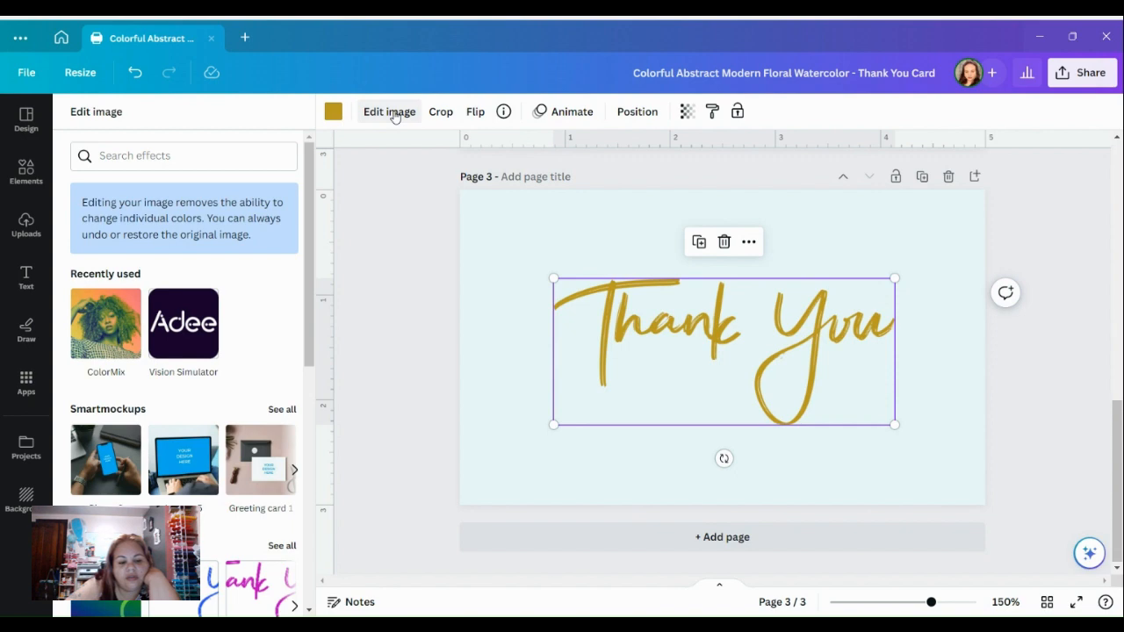
scroll(186, 571, down, 3)
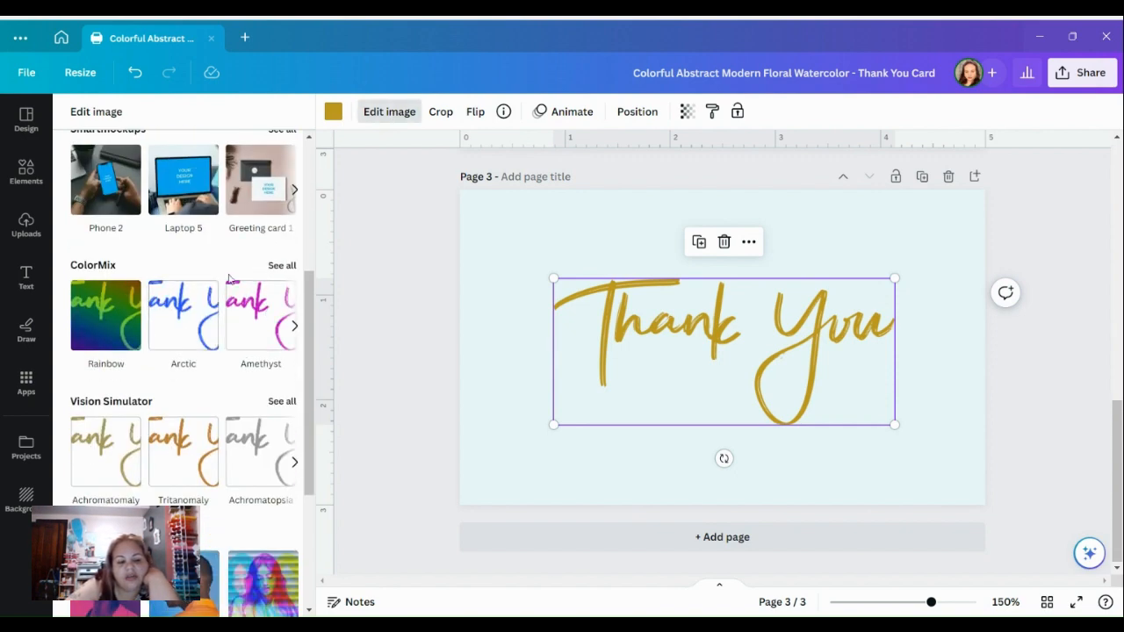
scroll(240, 410, down, 1)
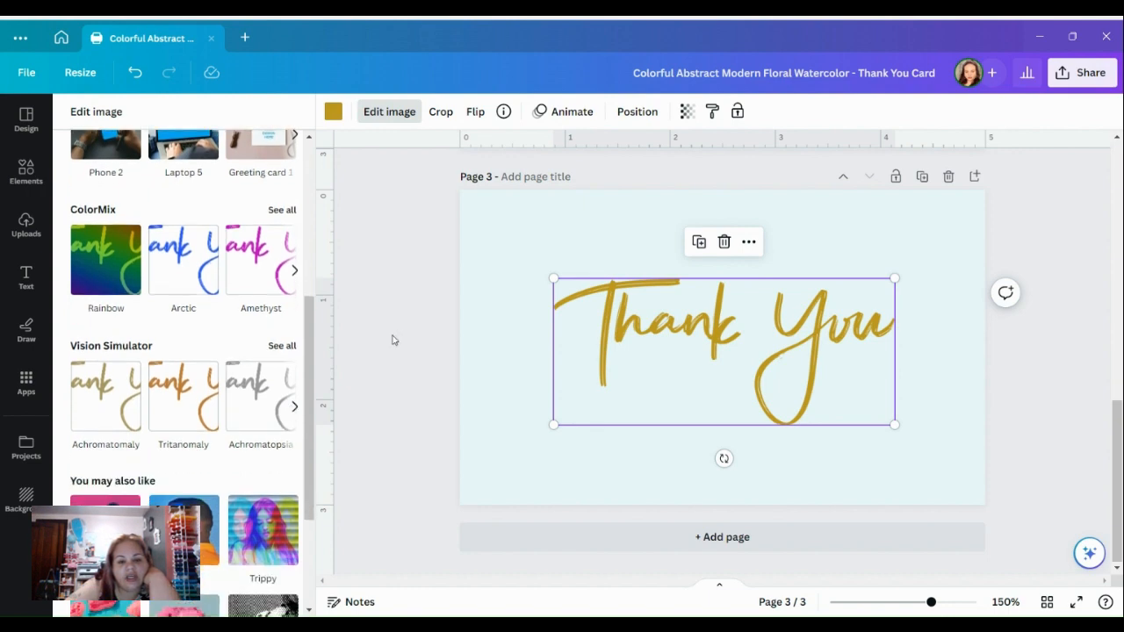
click(394, 340)
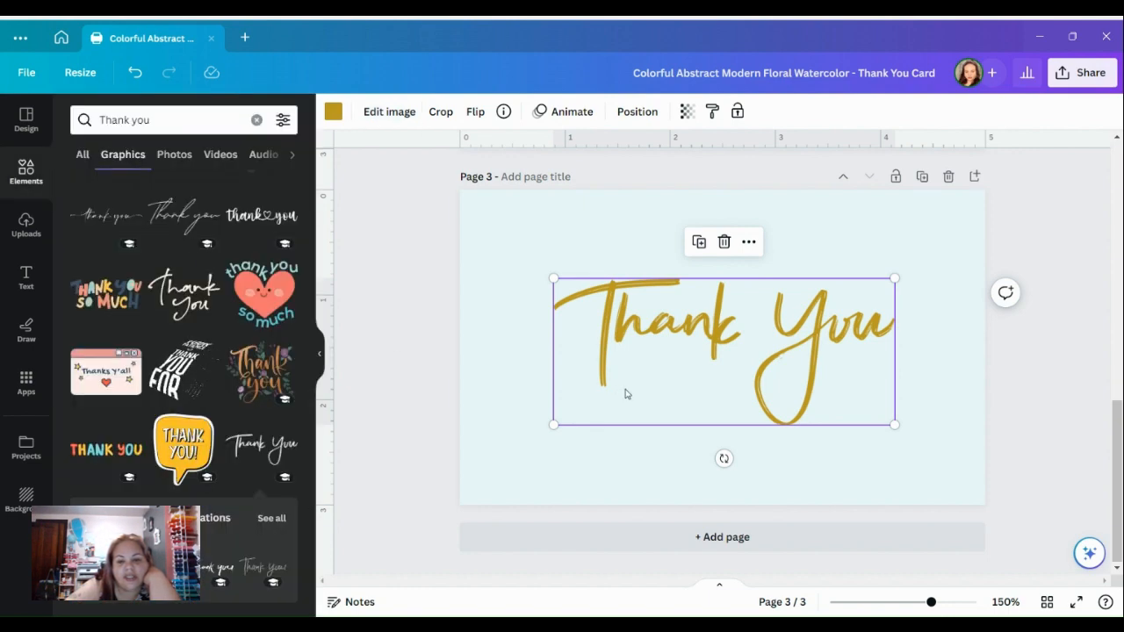
Duplicate the gold Thank You graphic, recolor the copy with the blue document color, and offset it slightly over the gold one as a shadow effect
click(699, 242)
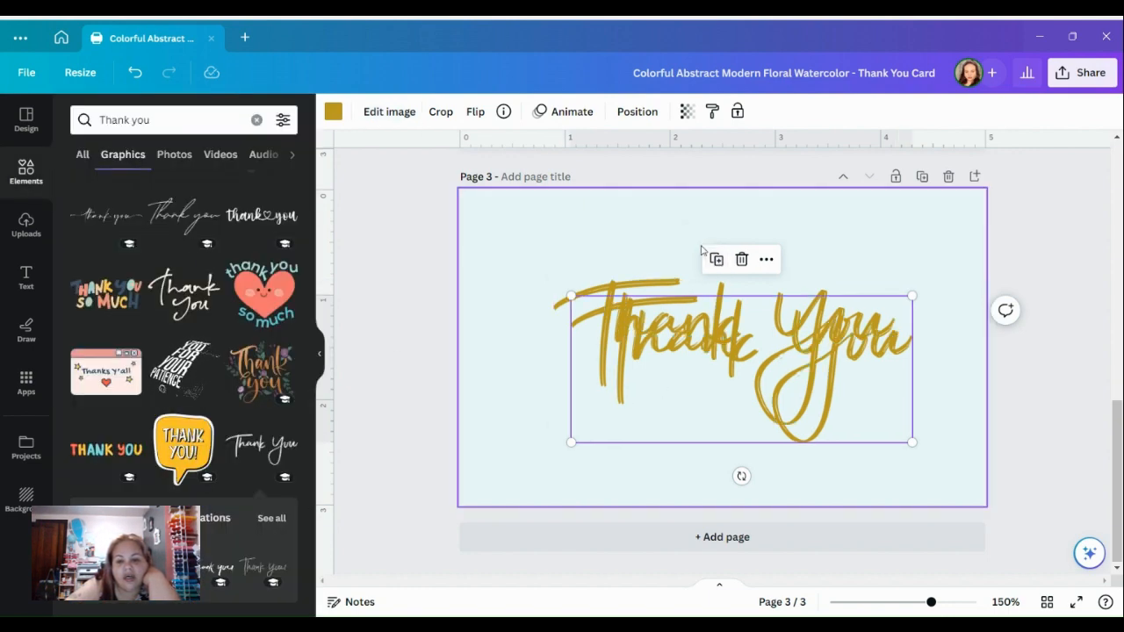
click(338, 115)
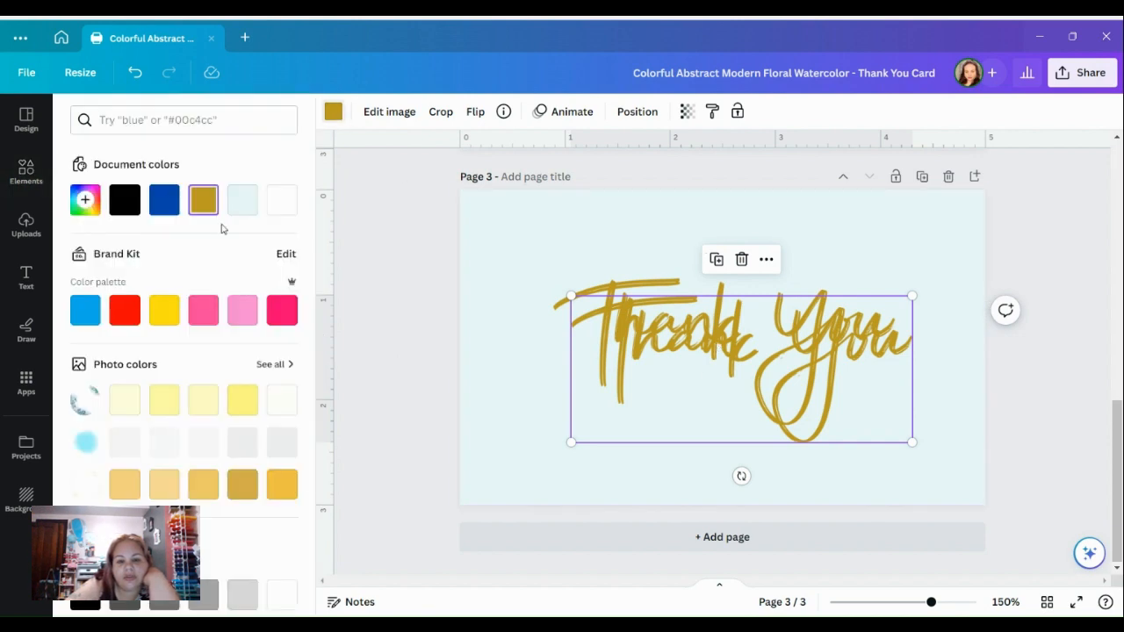
click(165, 201)
drag(702, 344, 690, 333)
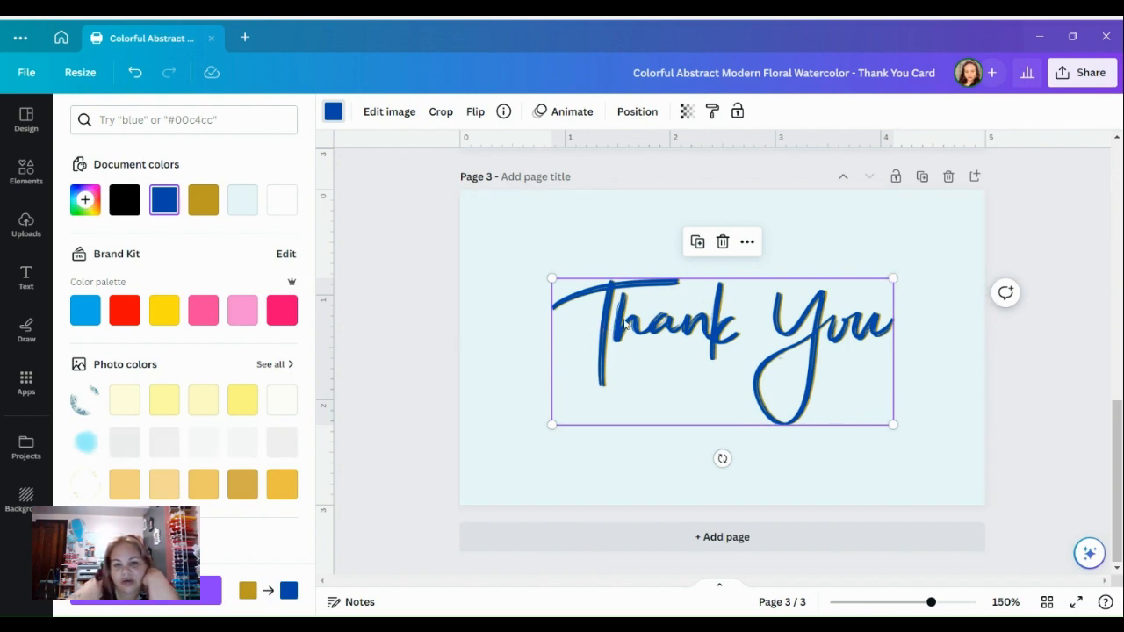
click(389, 293)
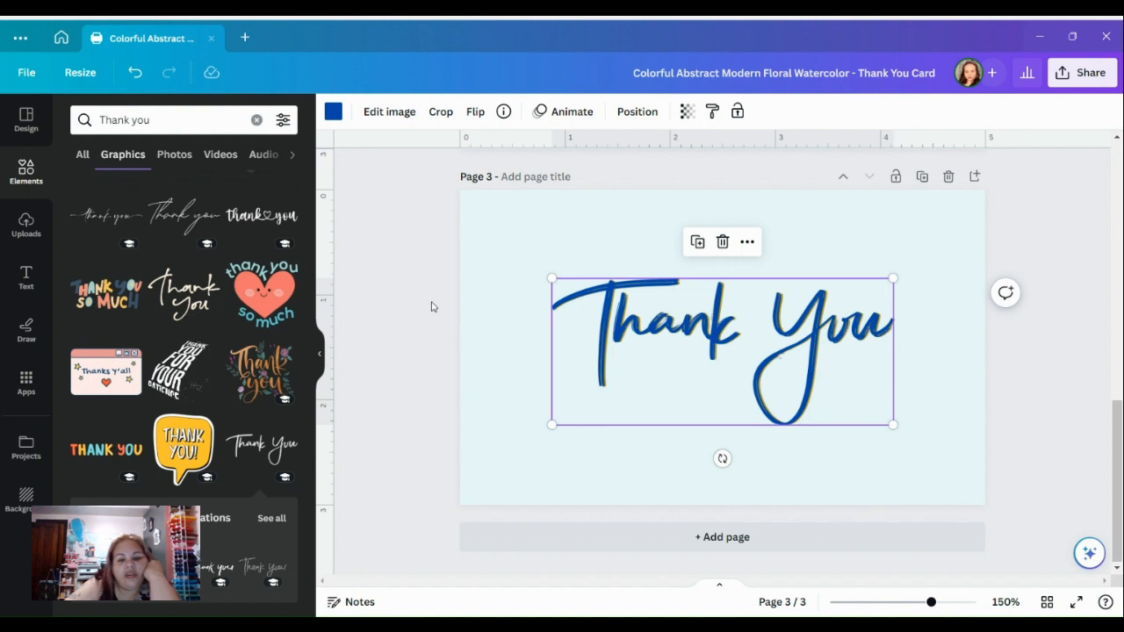
click(522, 224)
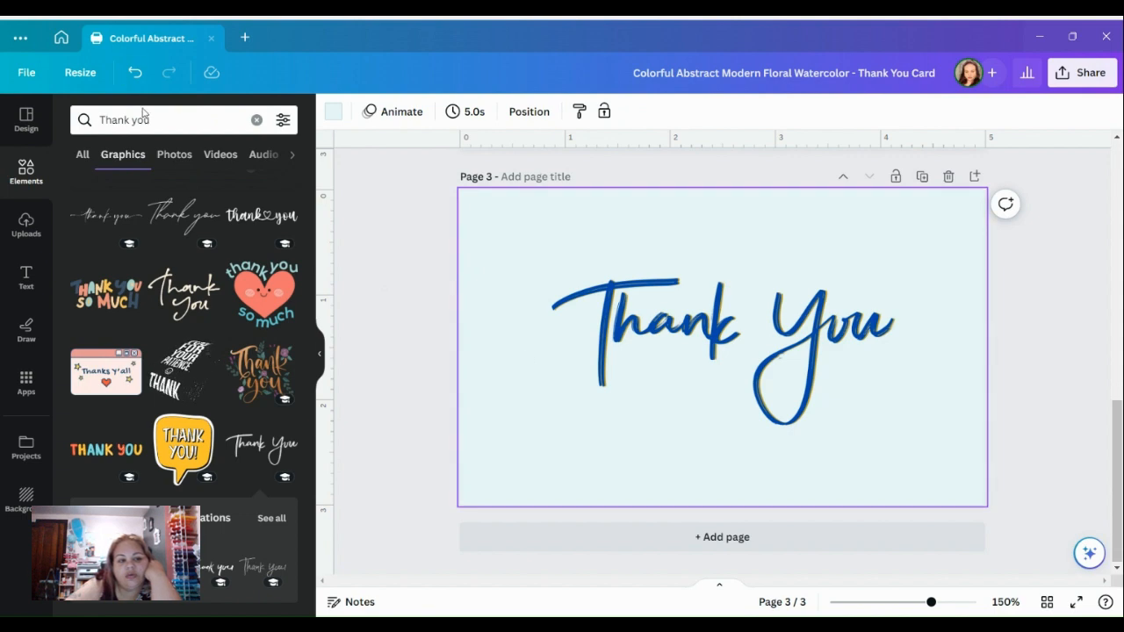
Search the graphics for "fog blue", and refine the search to "fog blue and gold"
drag(150, 120, 18, 200)
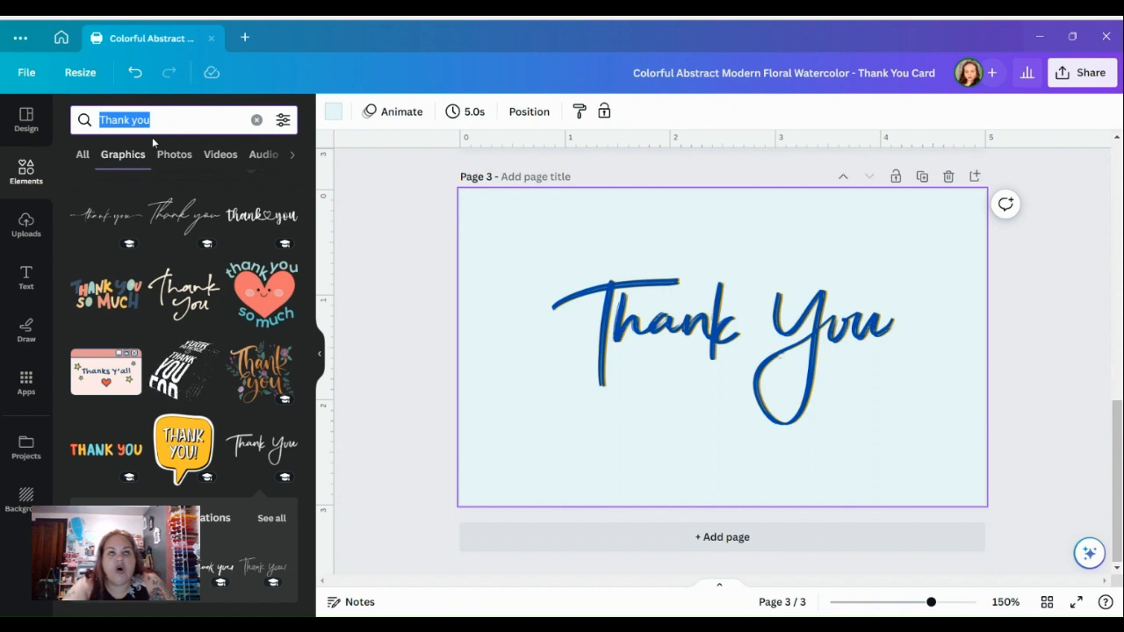
text(fog)
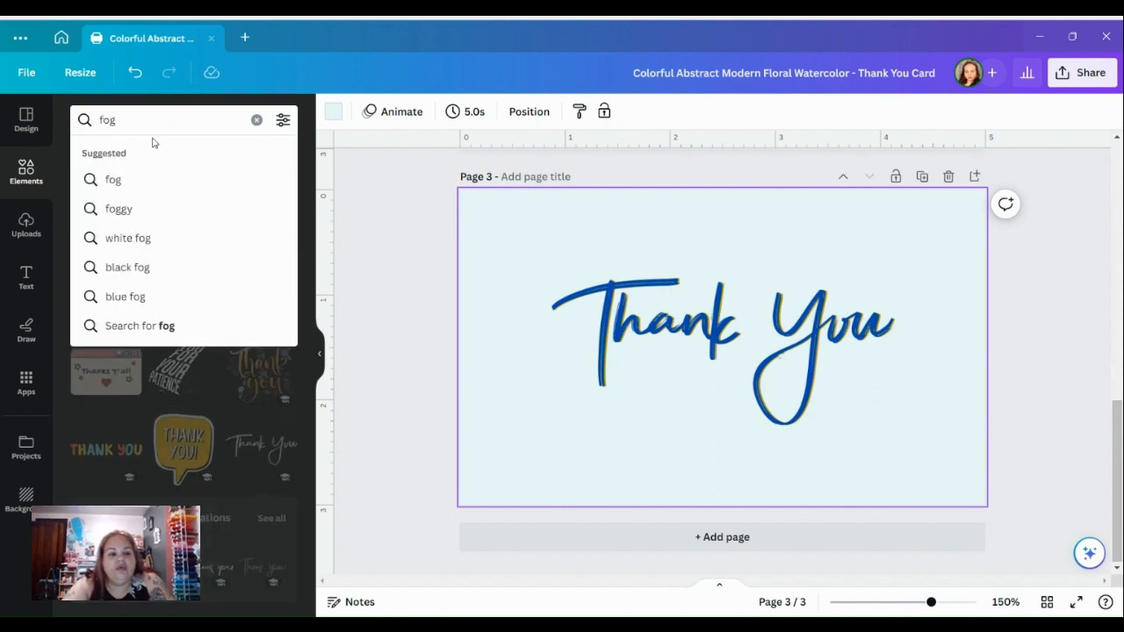
text( blue)
key(Return)
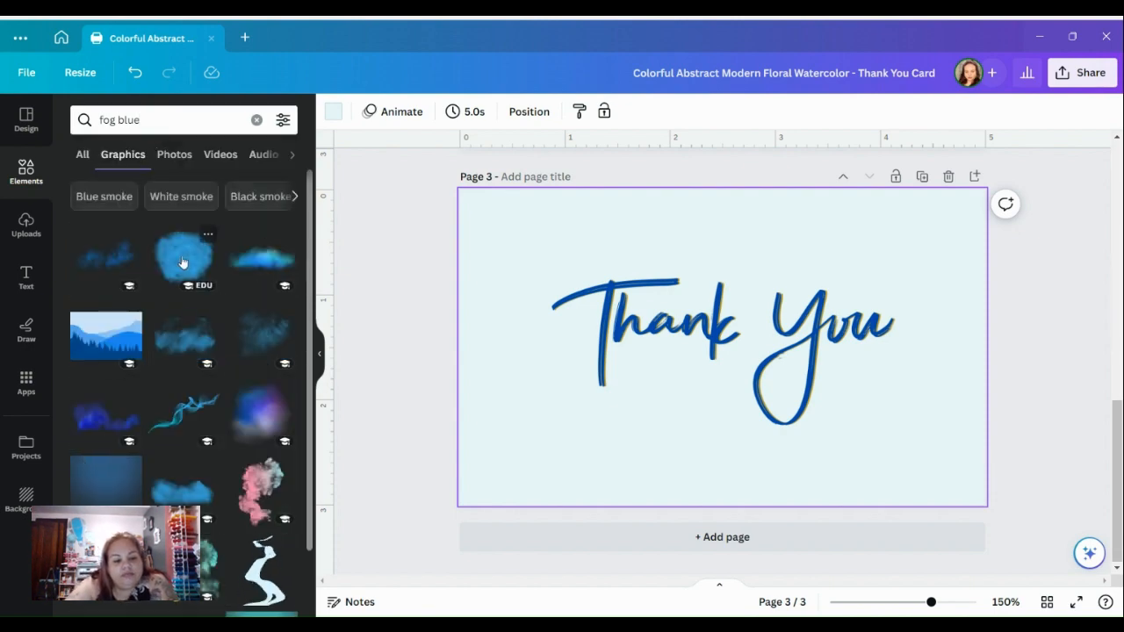
click(143, 119)
text(and gold)
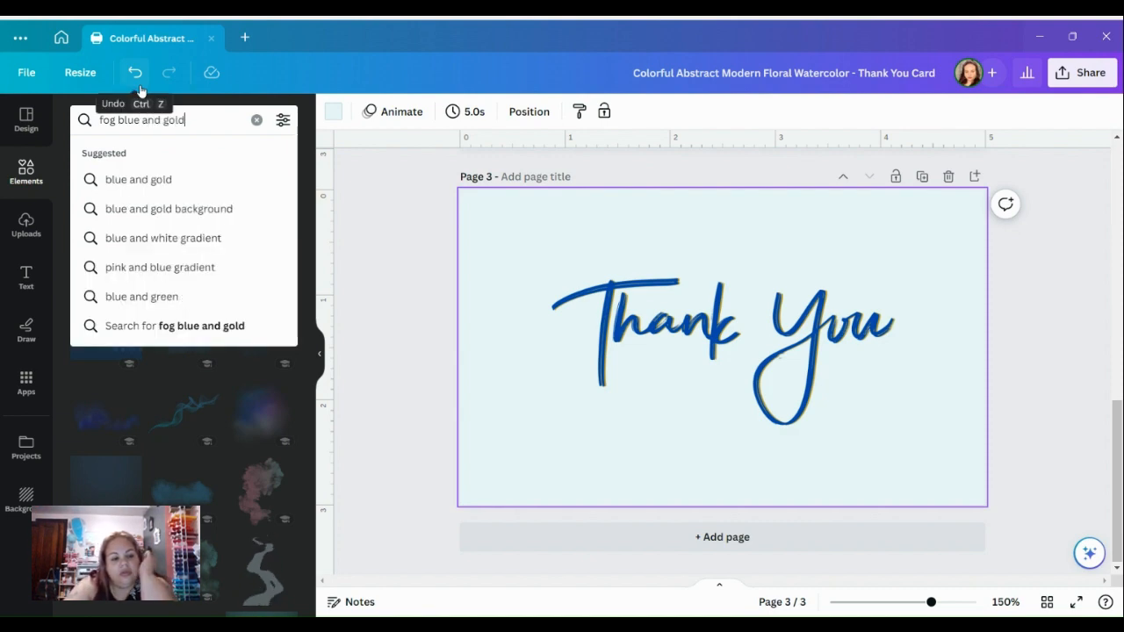
key(Return)
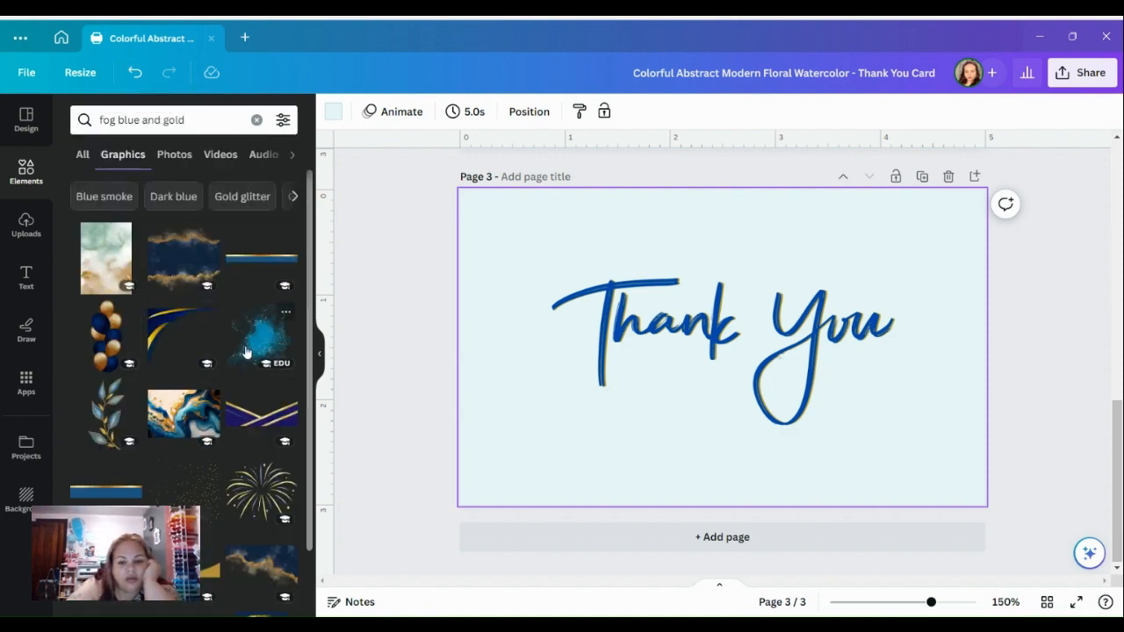
Place the blue and gold ink splash over page 3's upper-left corner and show all of its Magic Recommendations
click(245, 352)
drag(723, 387, 509, 310)
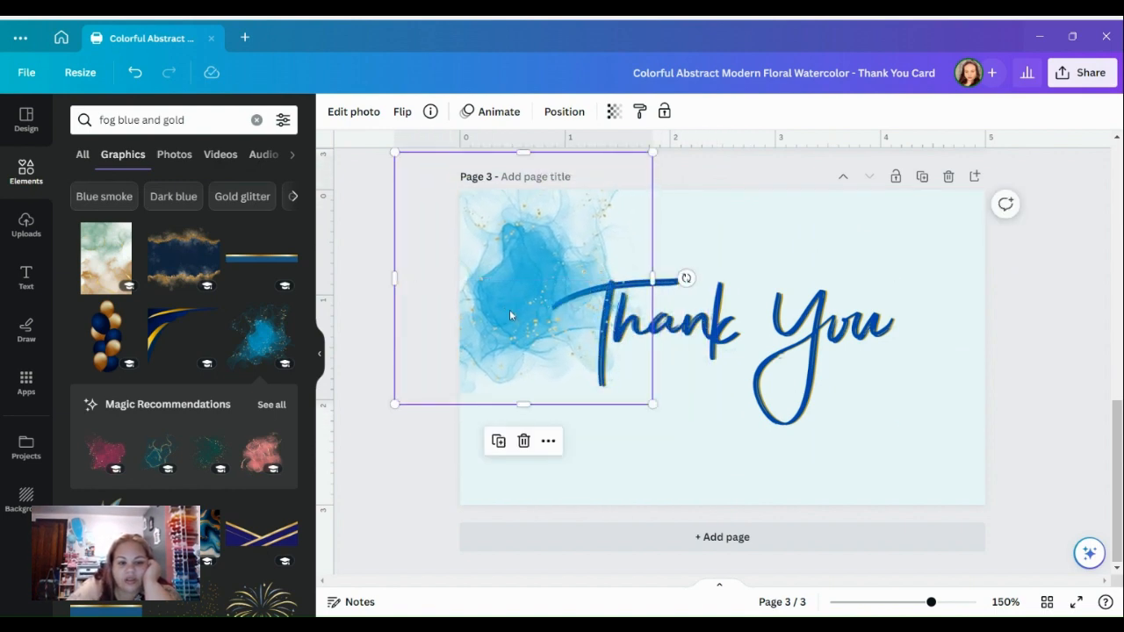
click(169, 445)
click(164, 455)
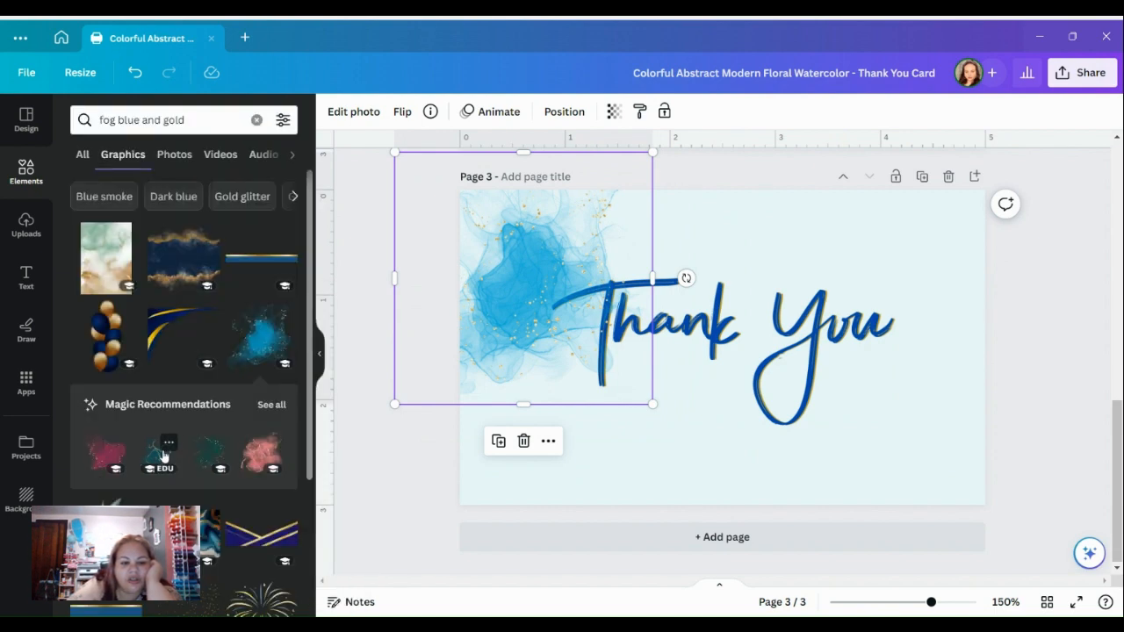
click(272, 405)
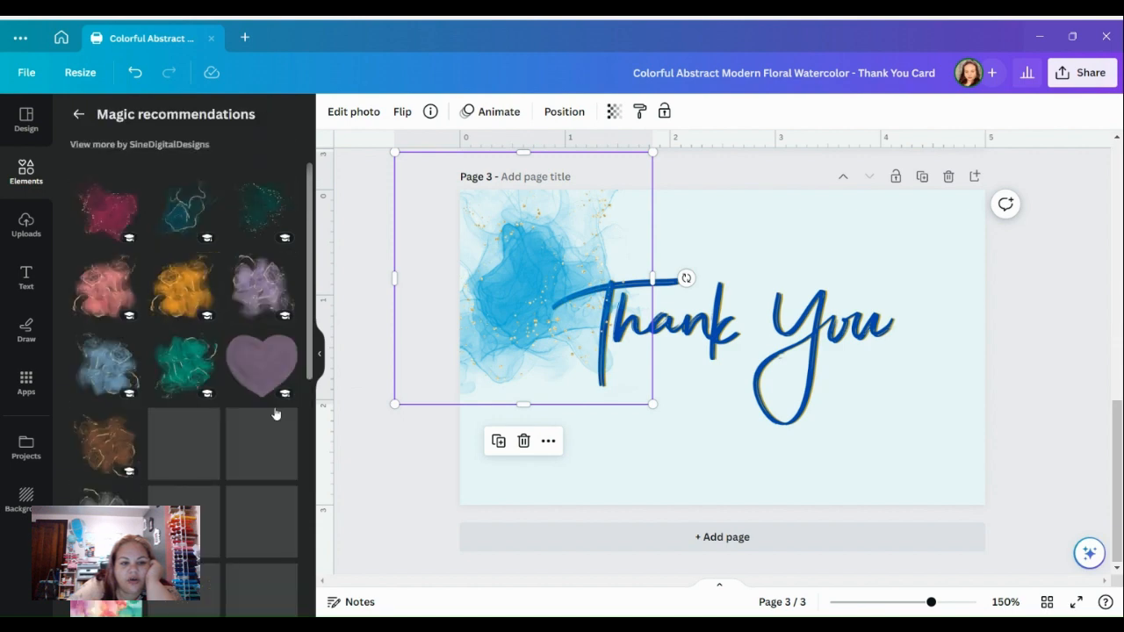
Try a teal ink splash and a second blue splash behind the heading, deleting each one
click(183, 215)
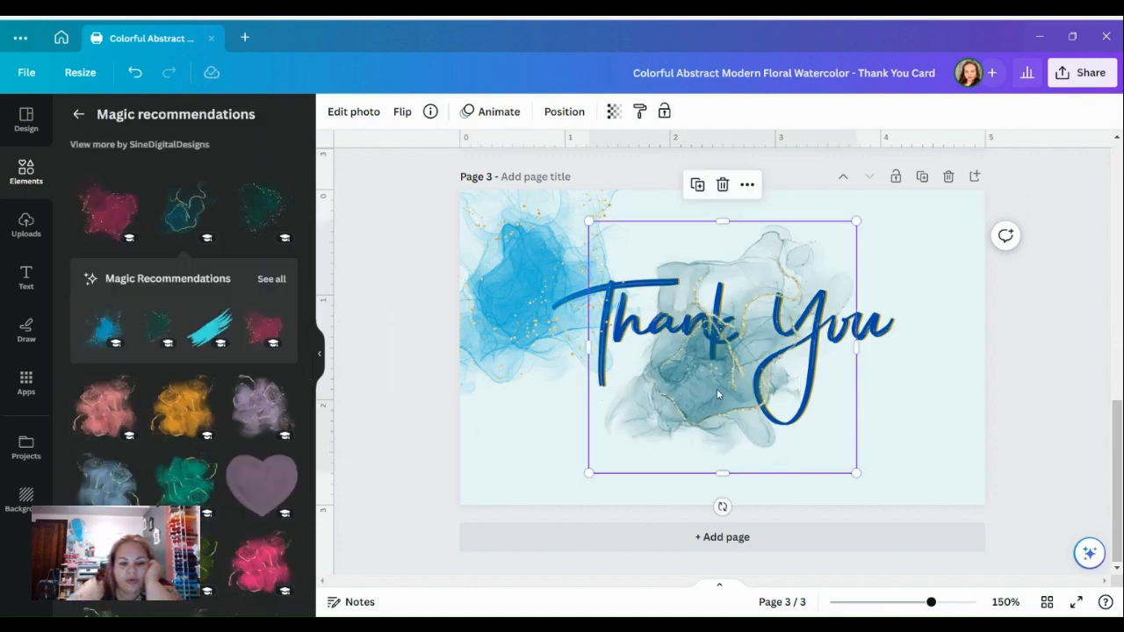
drag(717, 394, 754, 405)
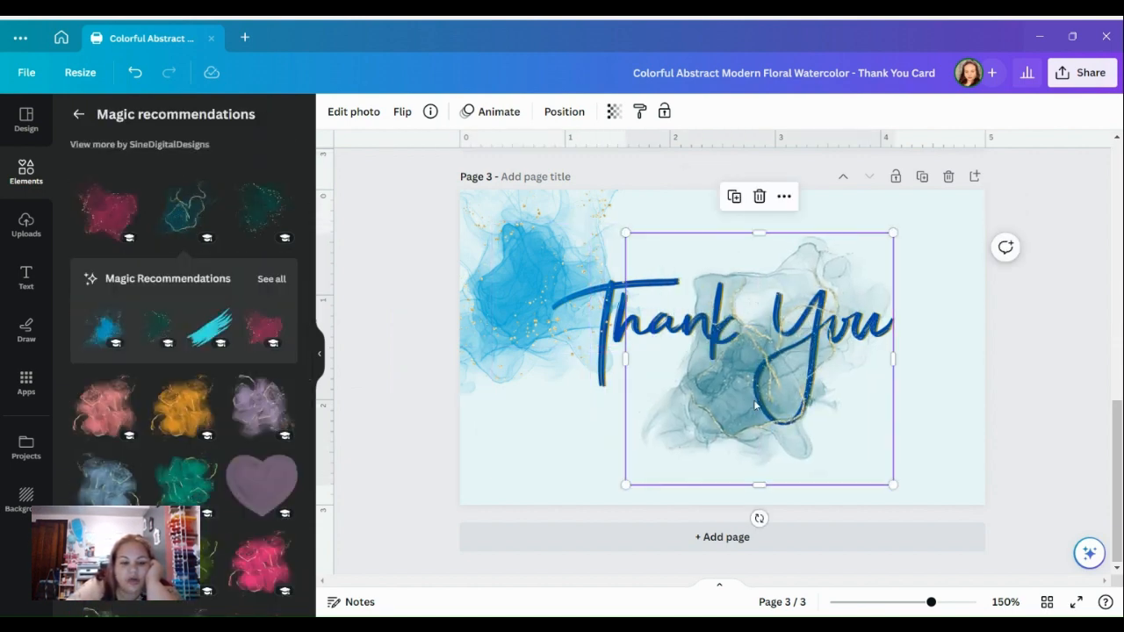
key(Delete)
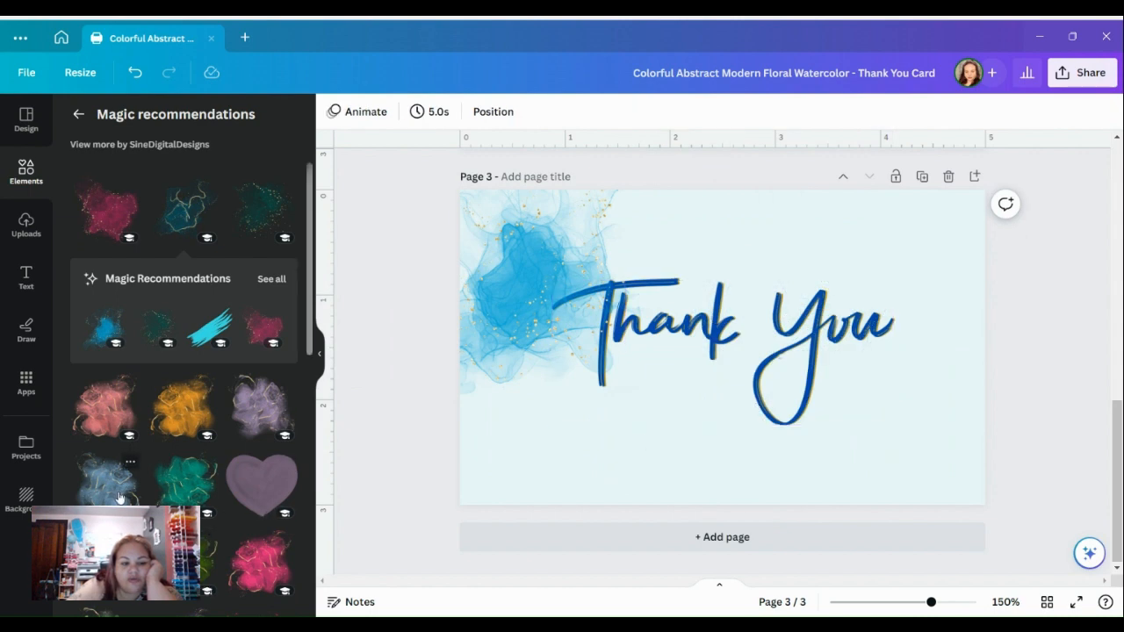
click(109, 331)
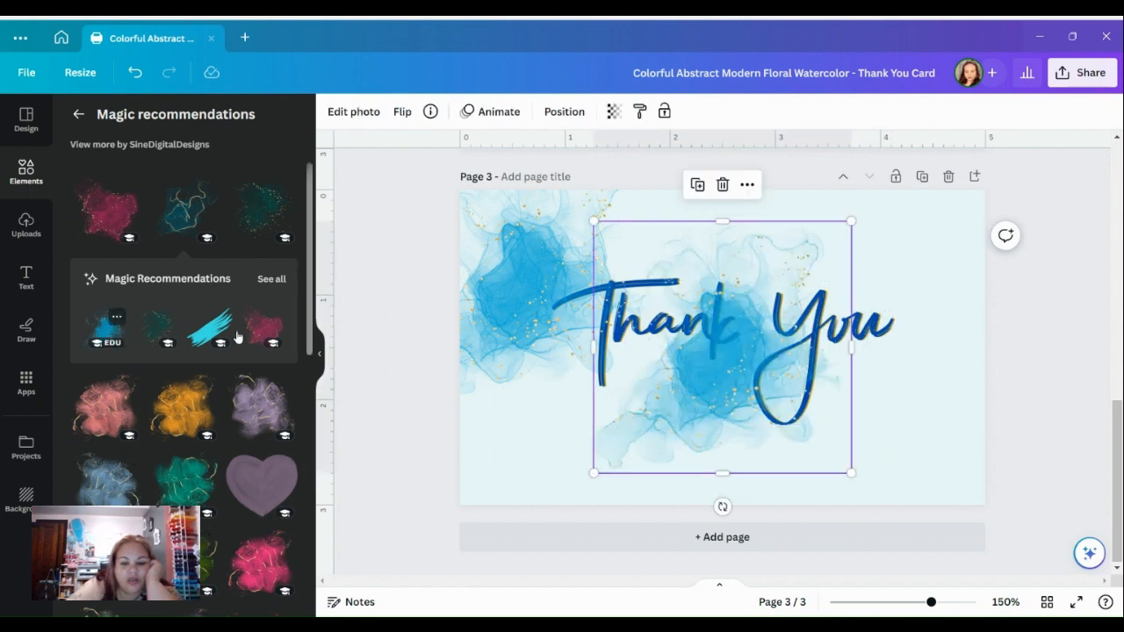
key(Delete)
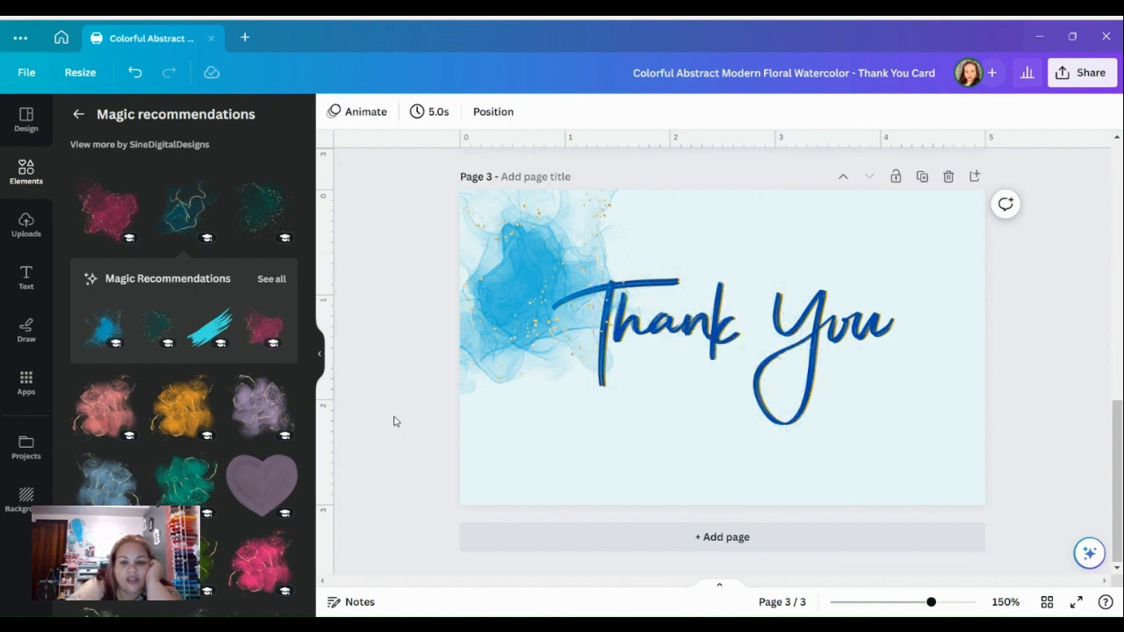
Set the transparency of the blue splash in page 3's upper-left corner to 57
click(518, 261)
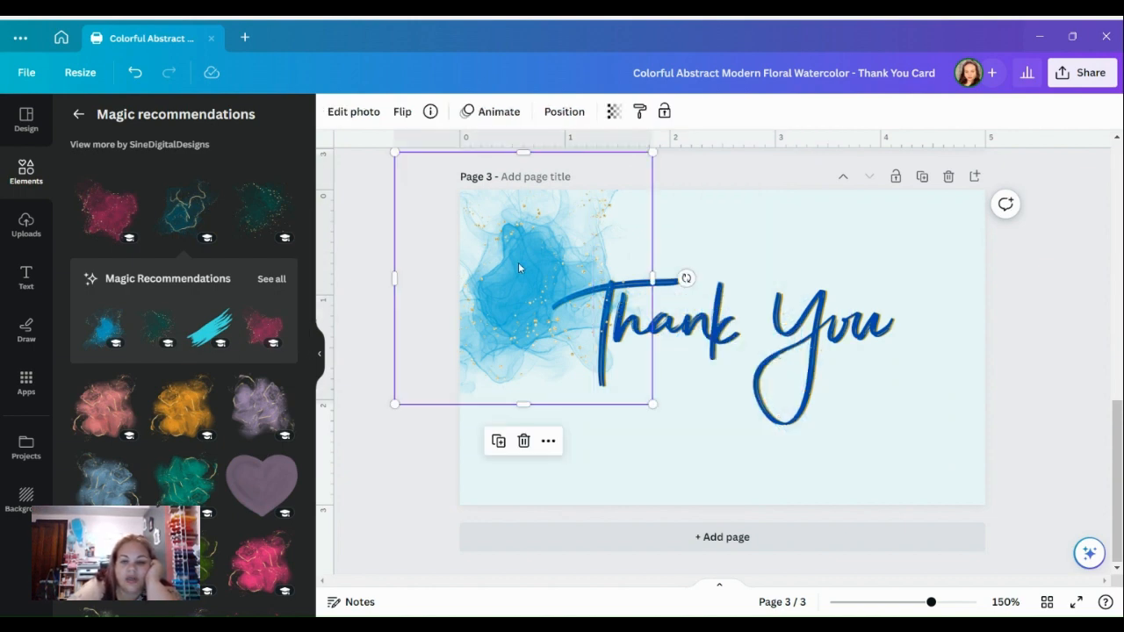
click(612, 111)
drag(613, 173, 555, 173)
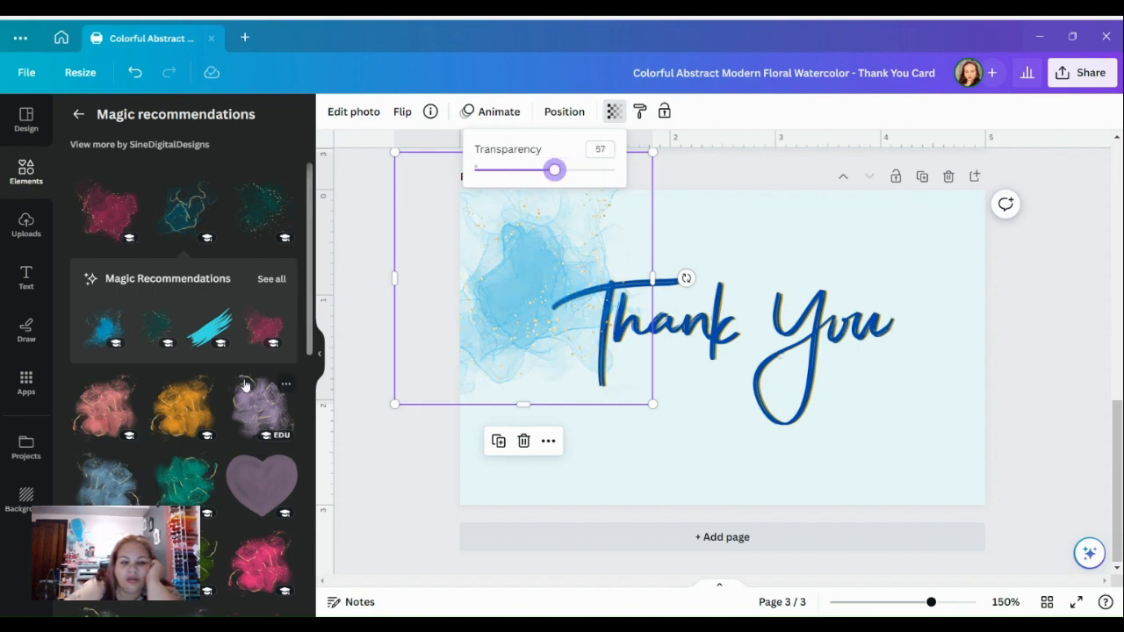
Add the gray-blue ink splash with gold veins from the recommendations and position it over page 3's lower-right corner
scroll(160, 451, down, 3)
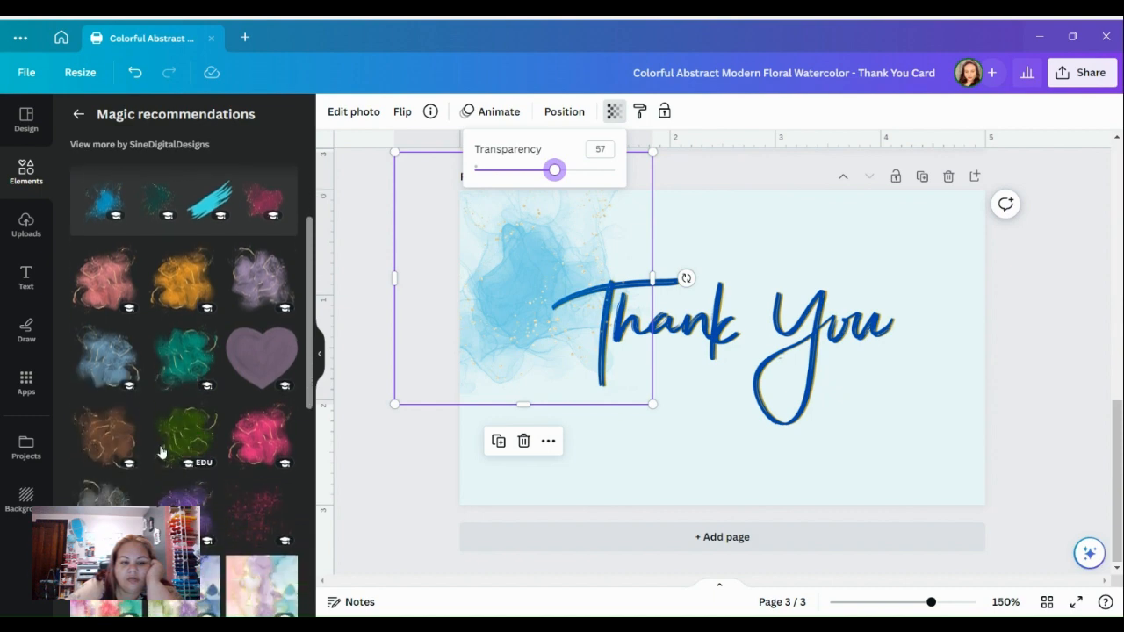
click(109, 371)
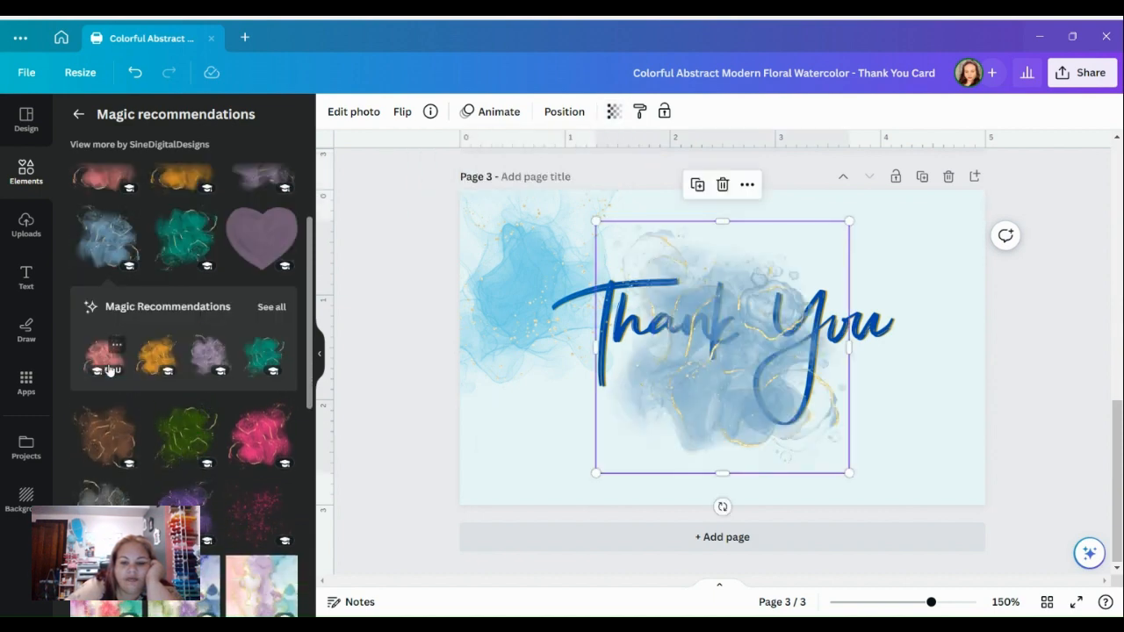
drag(731, 389, 920, 461)
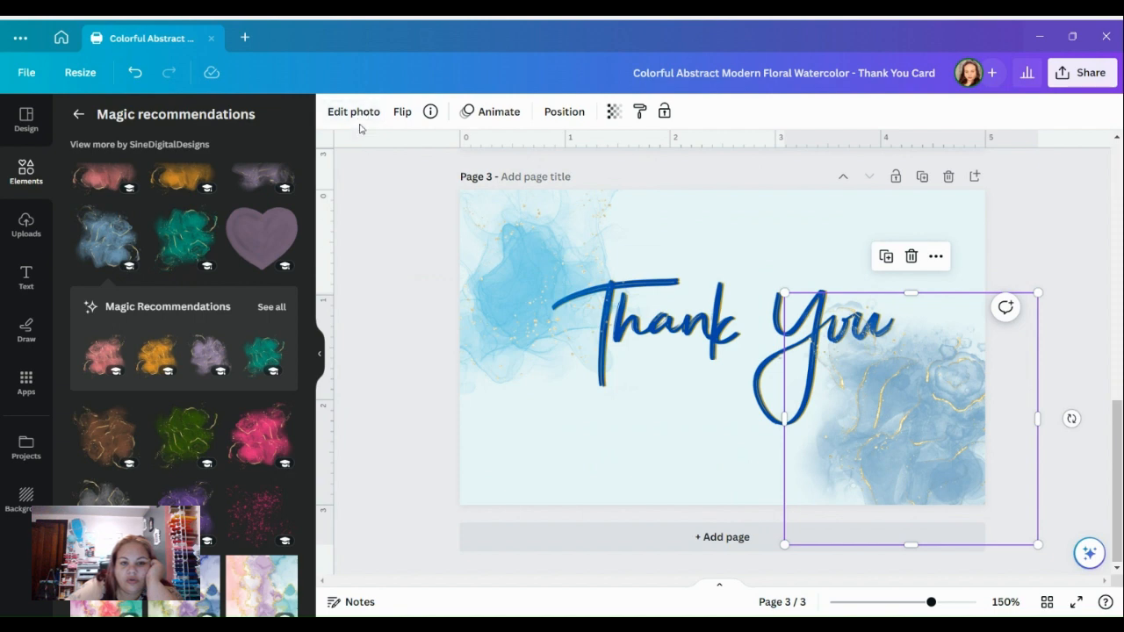
Apply the Vintage filter Fade to the gray-blue splash in page 3's lower-right corner
click(362, 112)
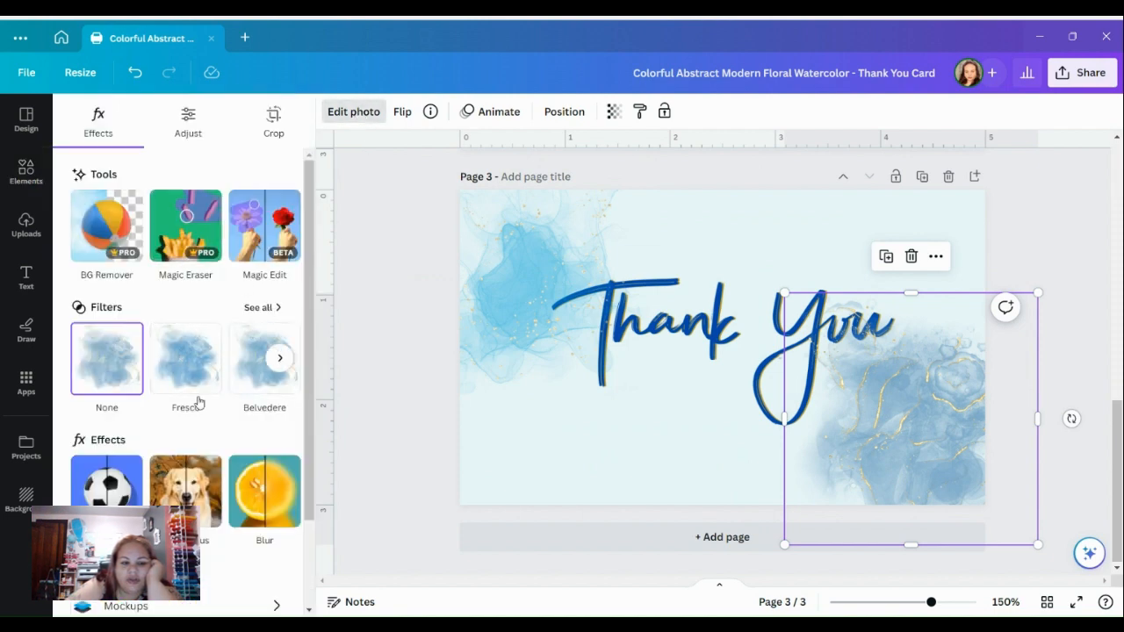
click(262, 309)
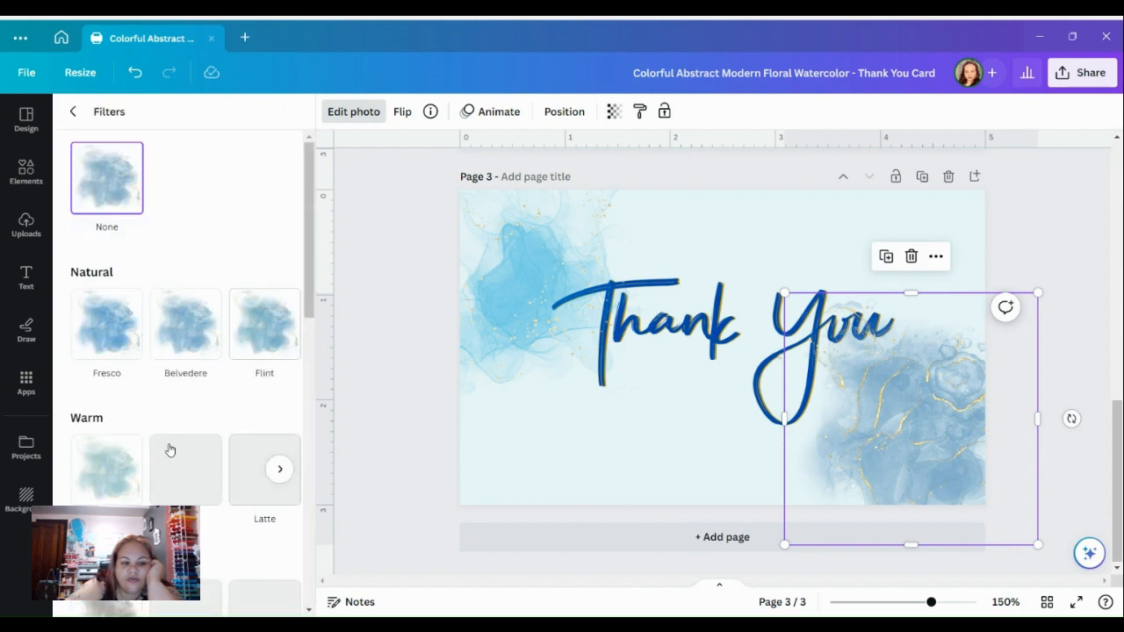
scroll(155, 422, down, 2)
scroll(154, 422, down, 5)
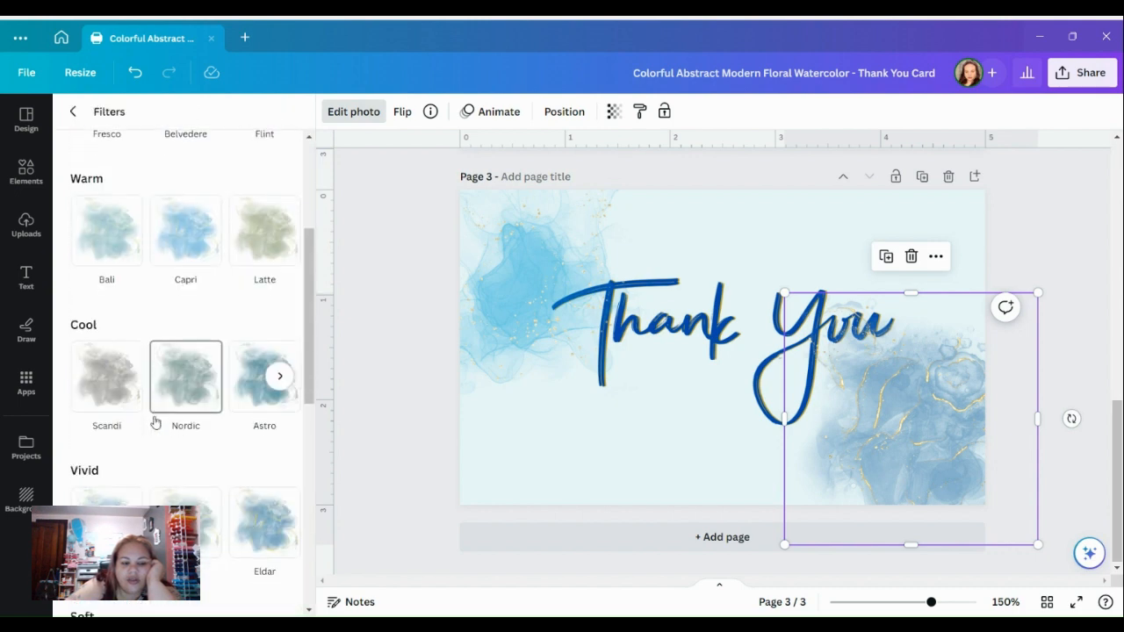
scroll(155, 421, down, 3)
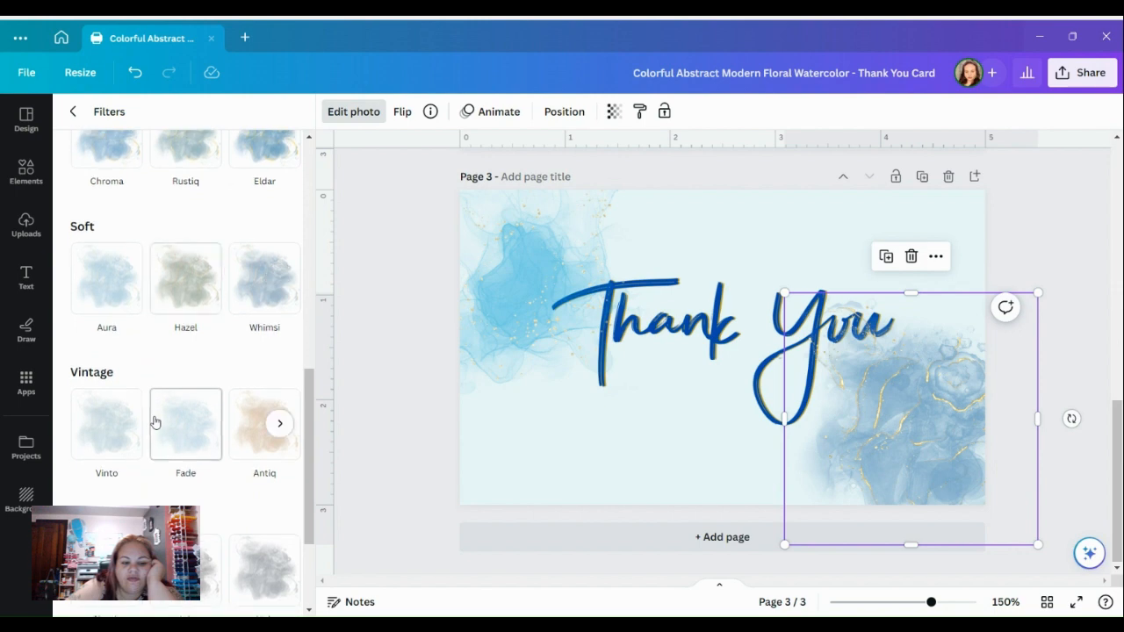
click(183, 432)
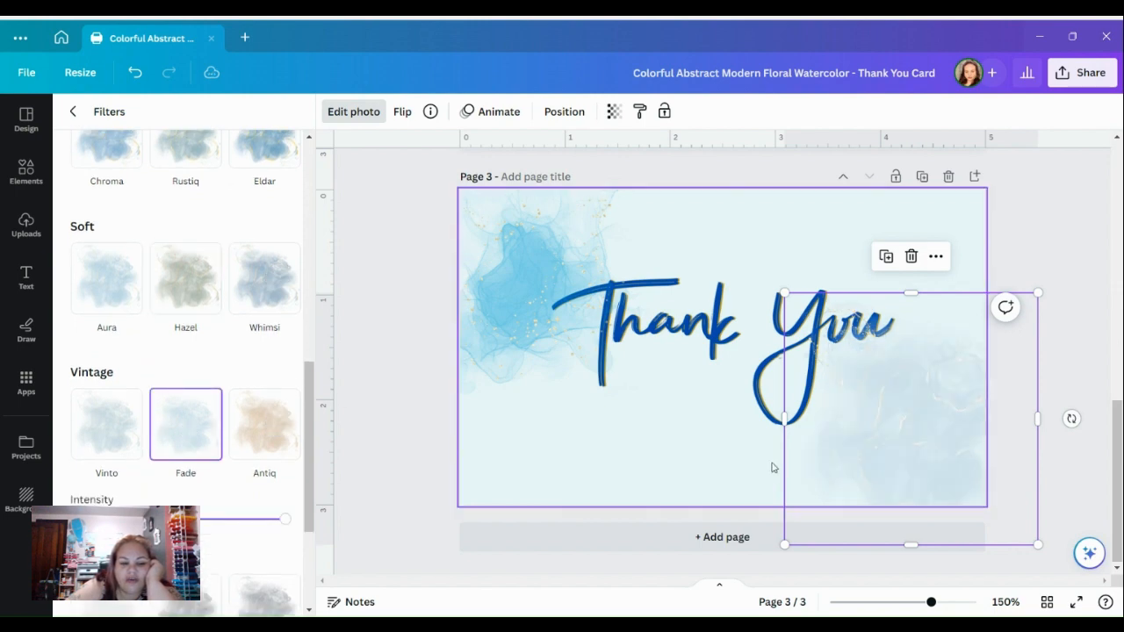
Replace the Fade filter on page 3's lower-right splash with the Vintage filter Dream and reduce its intensity
drag(284, 527, 246, 535)
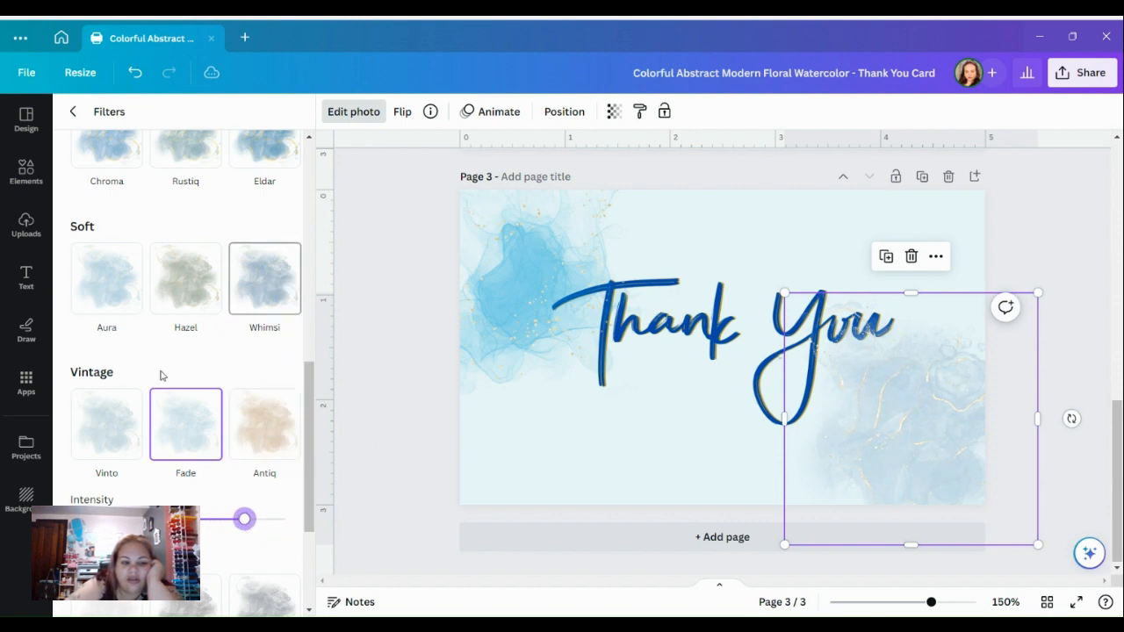
click(279, 423)
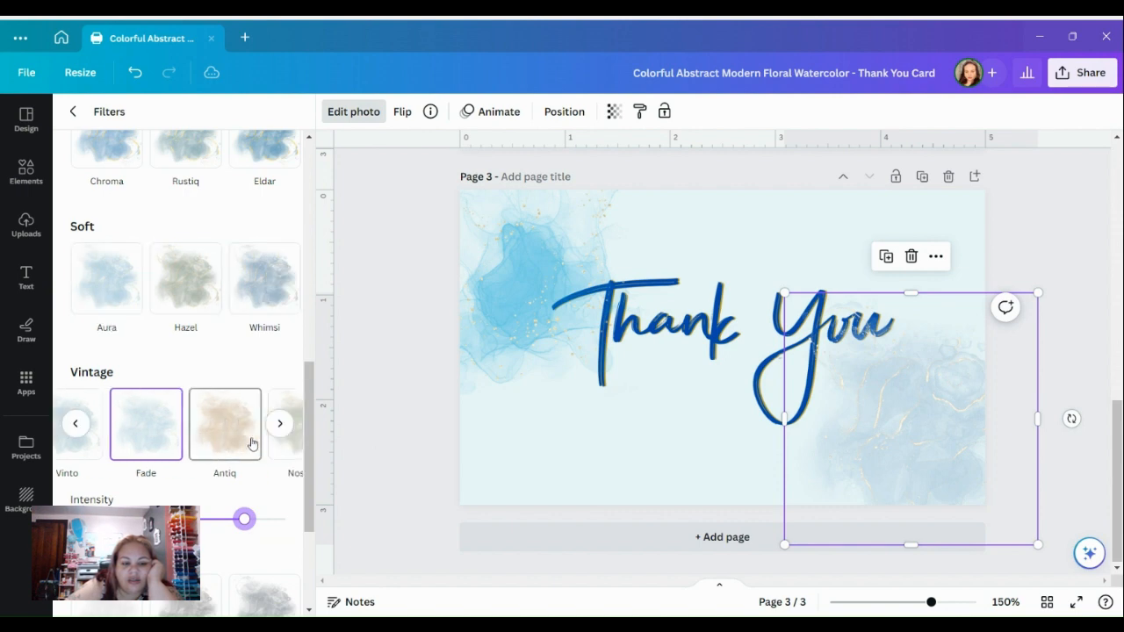
scroll(252, 443, right, 2)
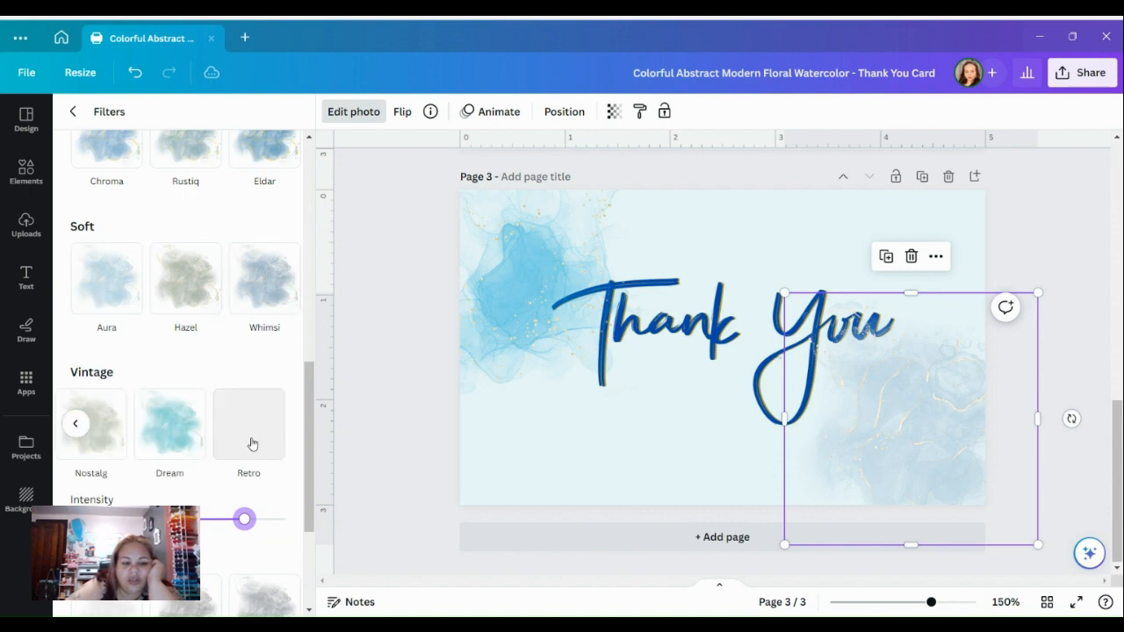
click(190, 436)
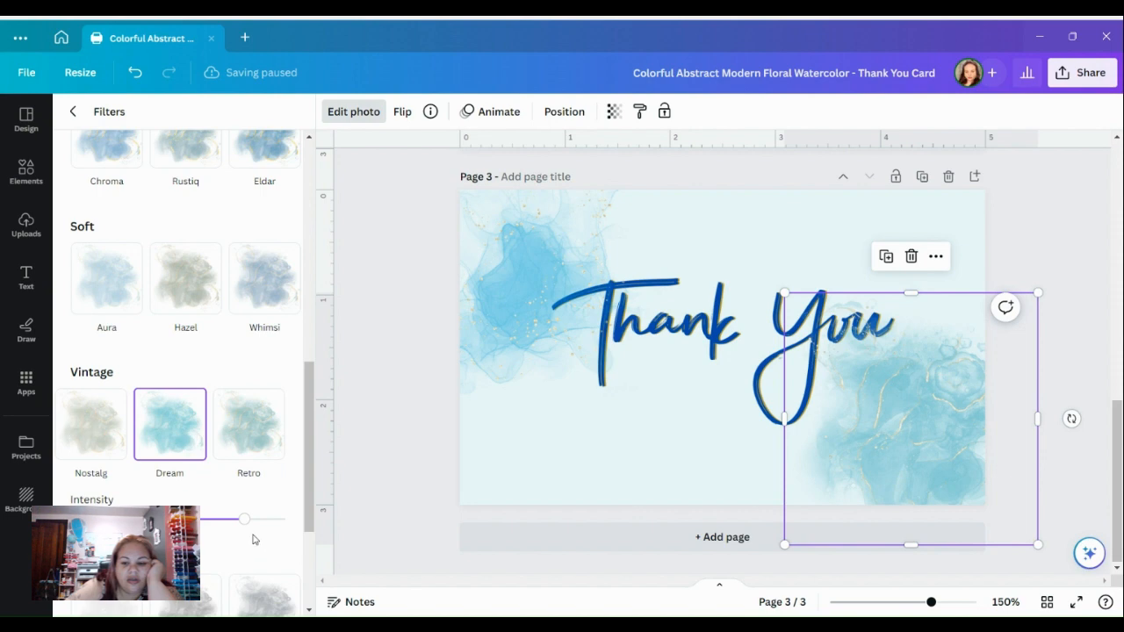
drag(245, 522, 203, 526)
mouse_move(188, 527)
mouse_down()
mouse_move(274, 529)
mouse_move(192, 539)
mouse_up()
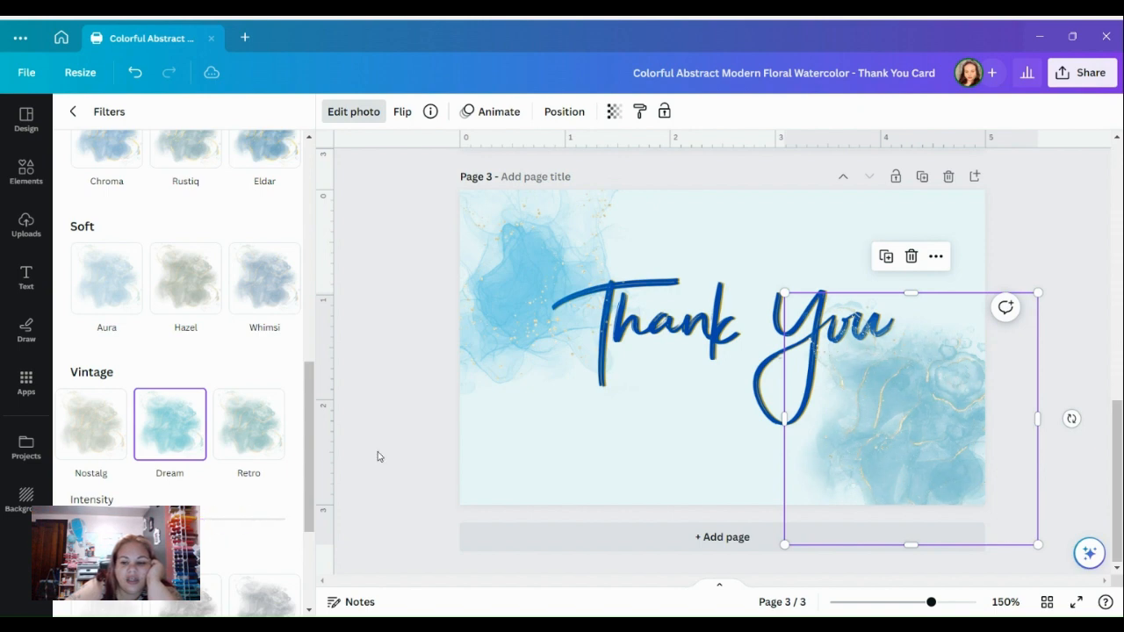
click(392, 450)
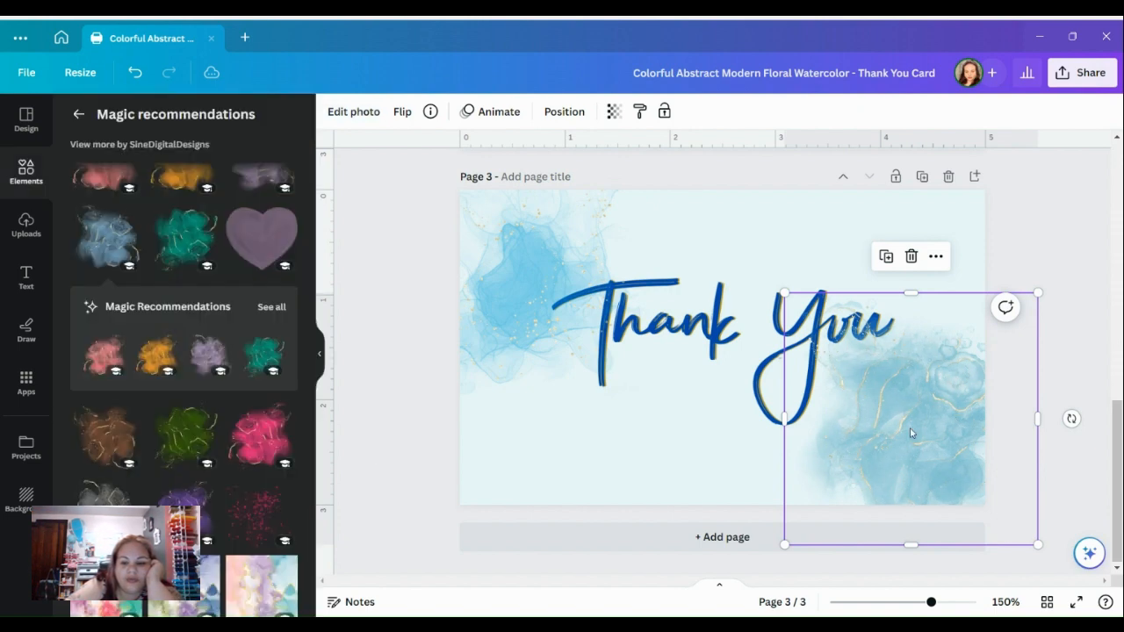
click(665, 489)
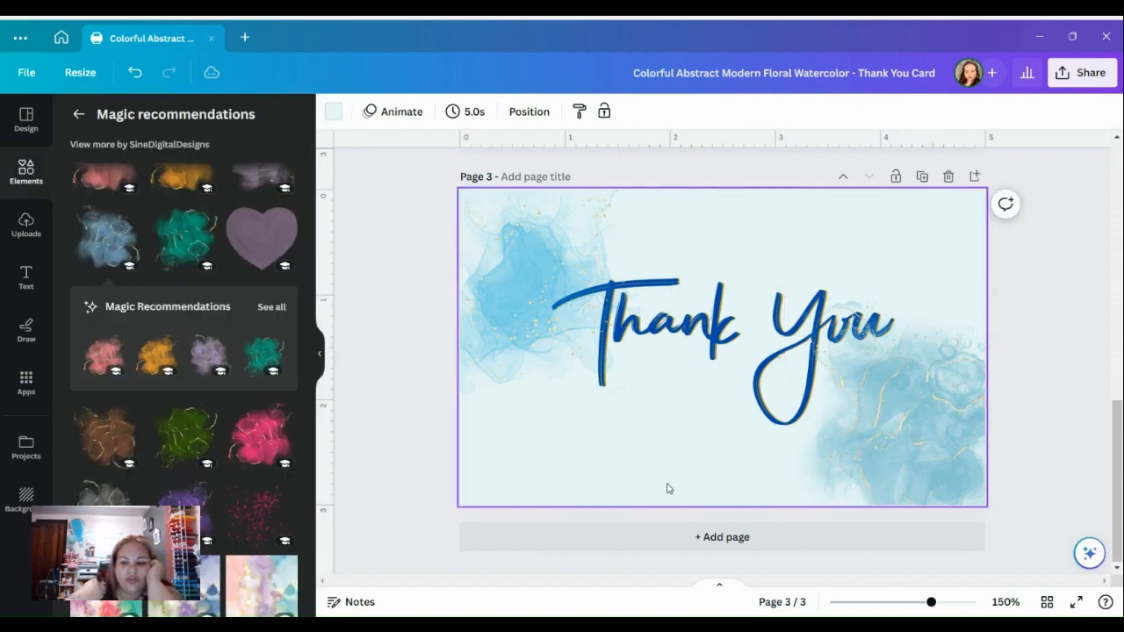
Move the lower-right splash's layer beneath both the blue and gold Thank You layers, trying it above them once more in between
click(921, 399)
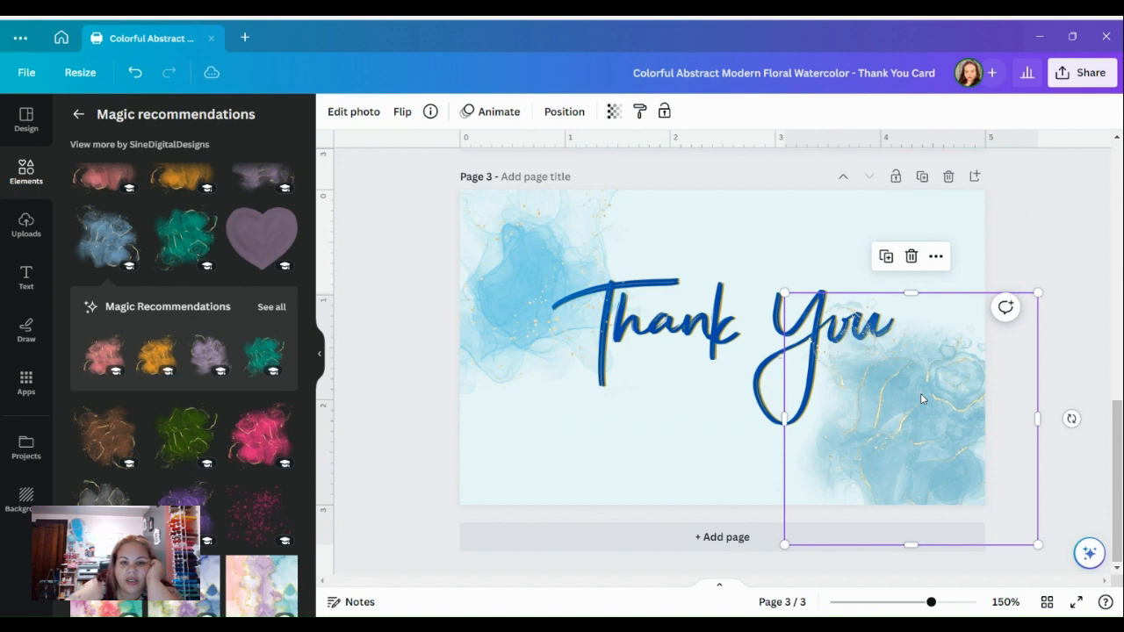
click(564, 111)
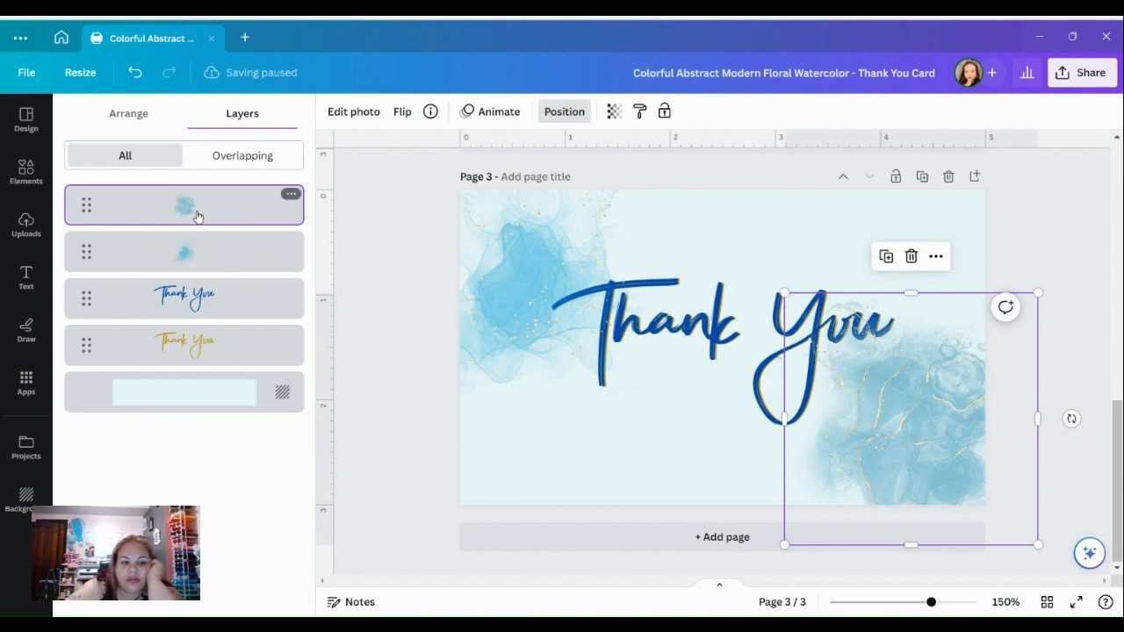
drag(197, 217, 198, 374)
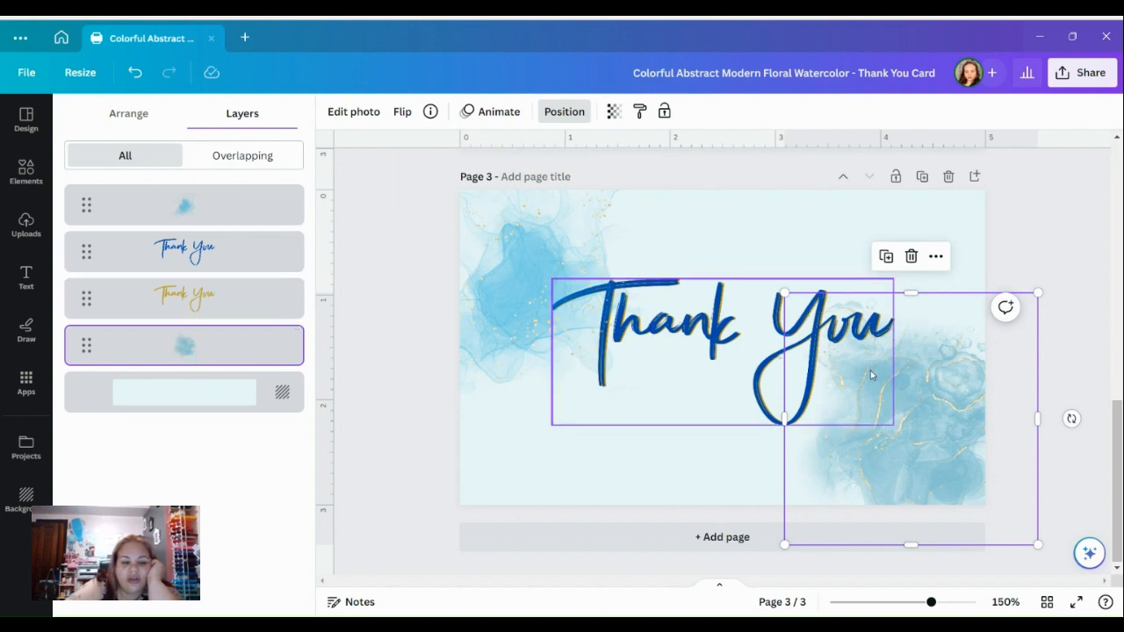
drag(238, 346, 244, 231)
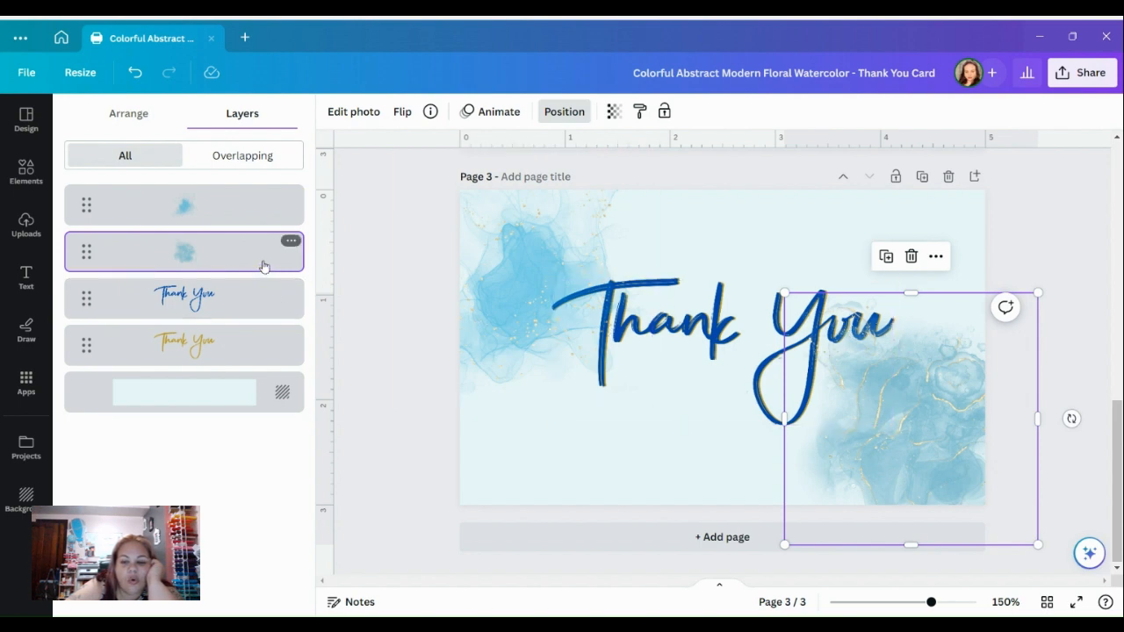
drag(214, 263, 210, 372)
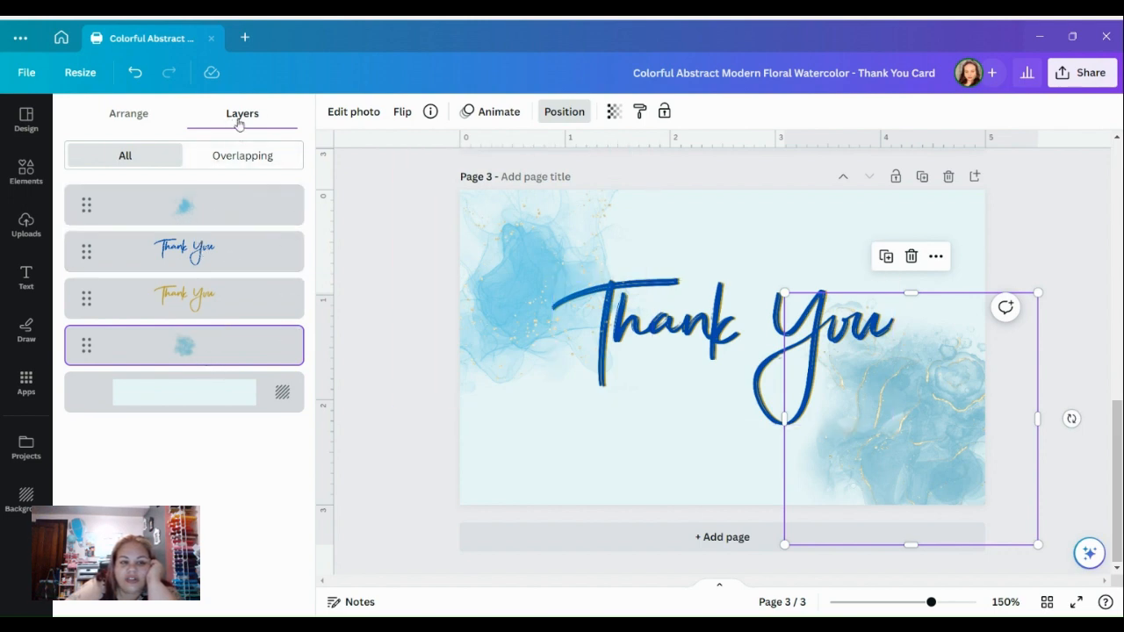
Try aligning the lower-right splash to the page's center and right edge, and move it back over the lower-right corner
click(129, 121)
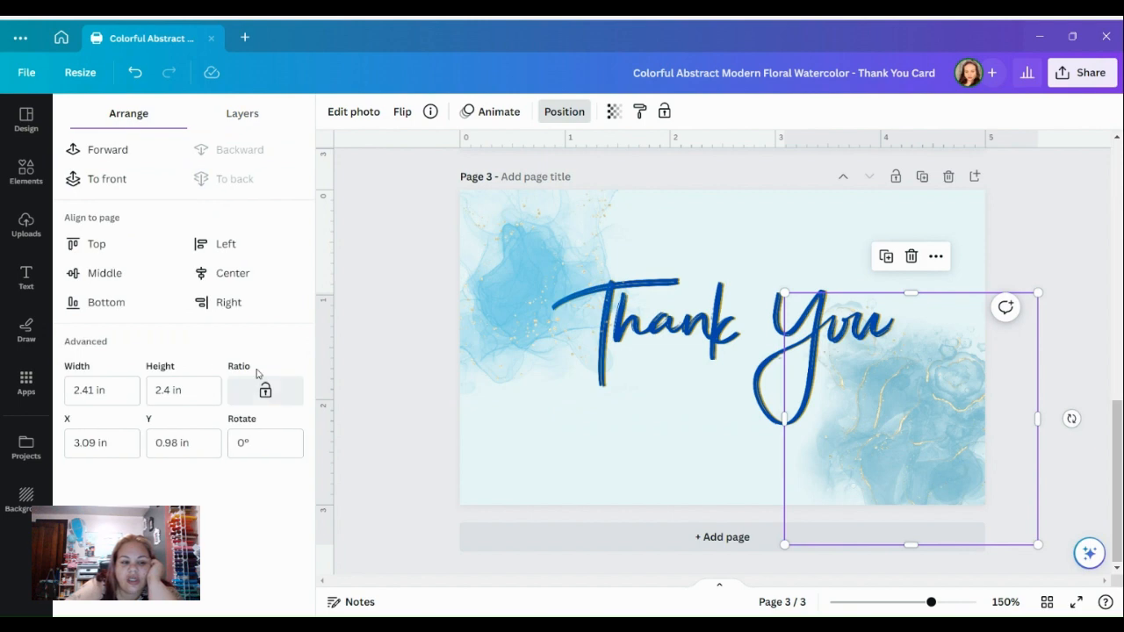
click(217, 279)
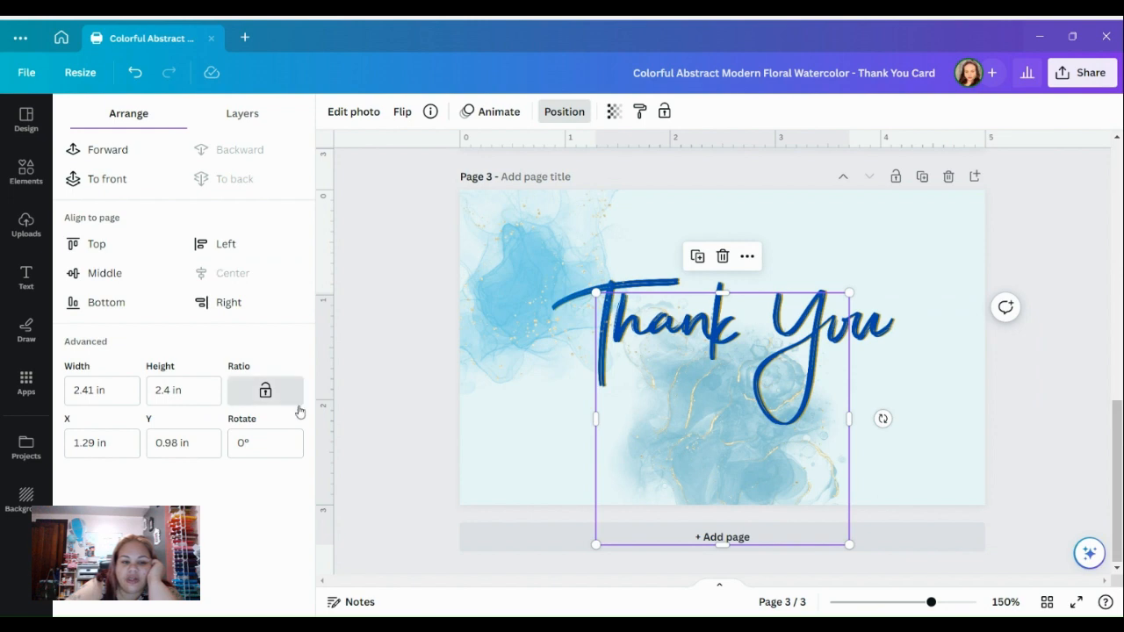
click(227, 302)
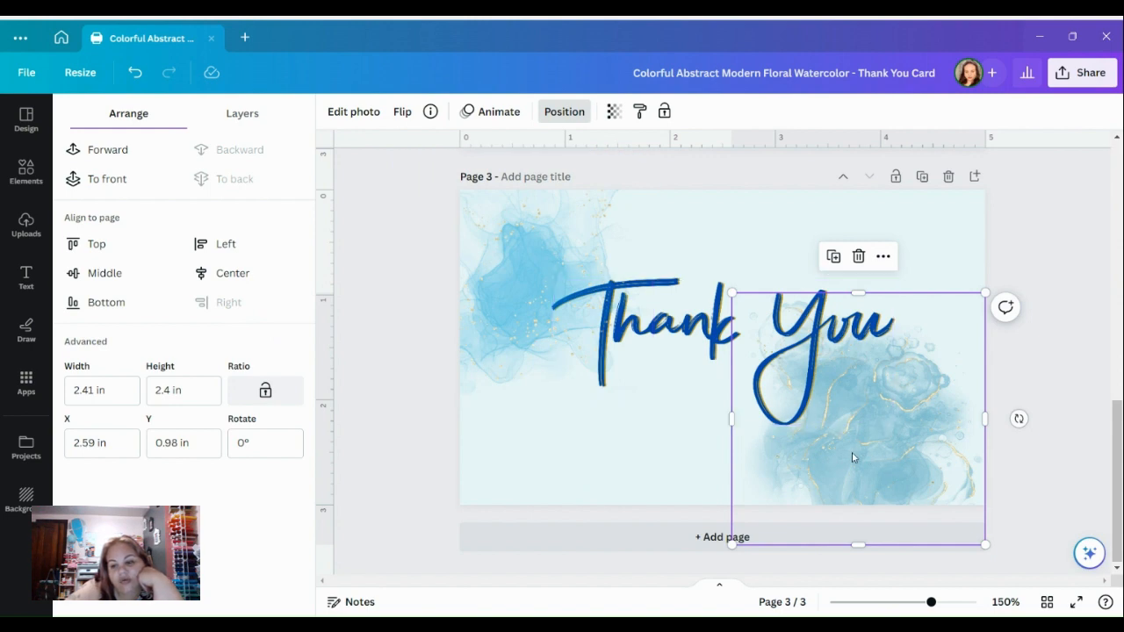
drag(852, 457, 910, 428)
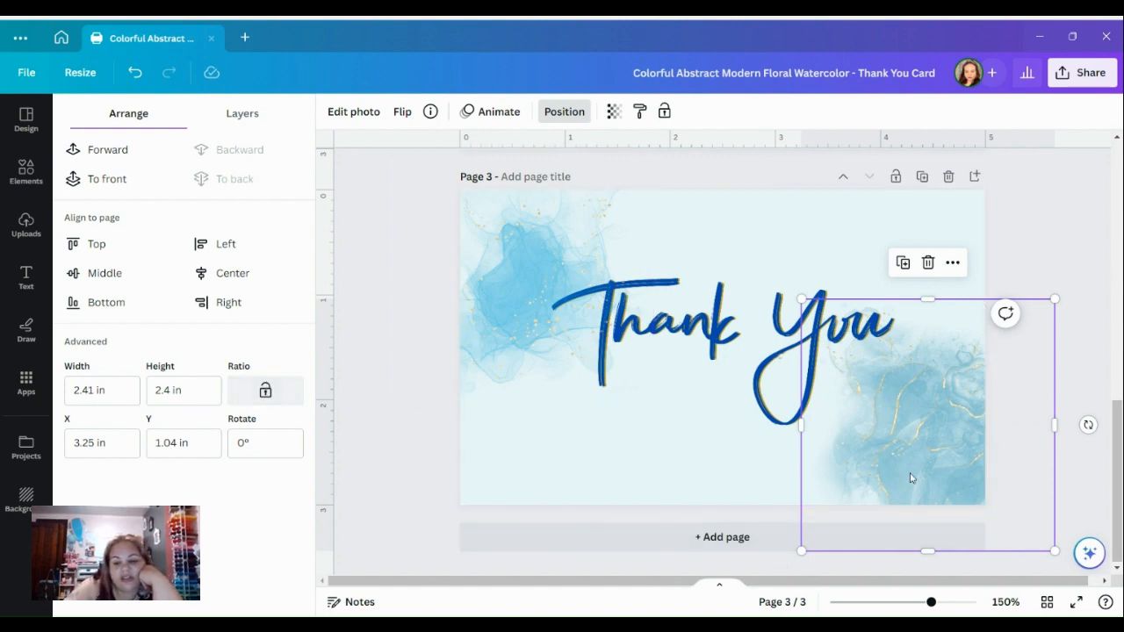
Replace the lower-right splash with a duplicate of the upper-left blue splash, rotated to about 79.4°
key(Delete)
click(562, 271)
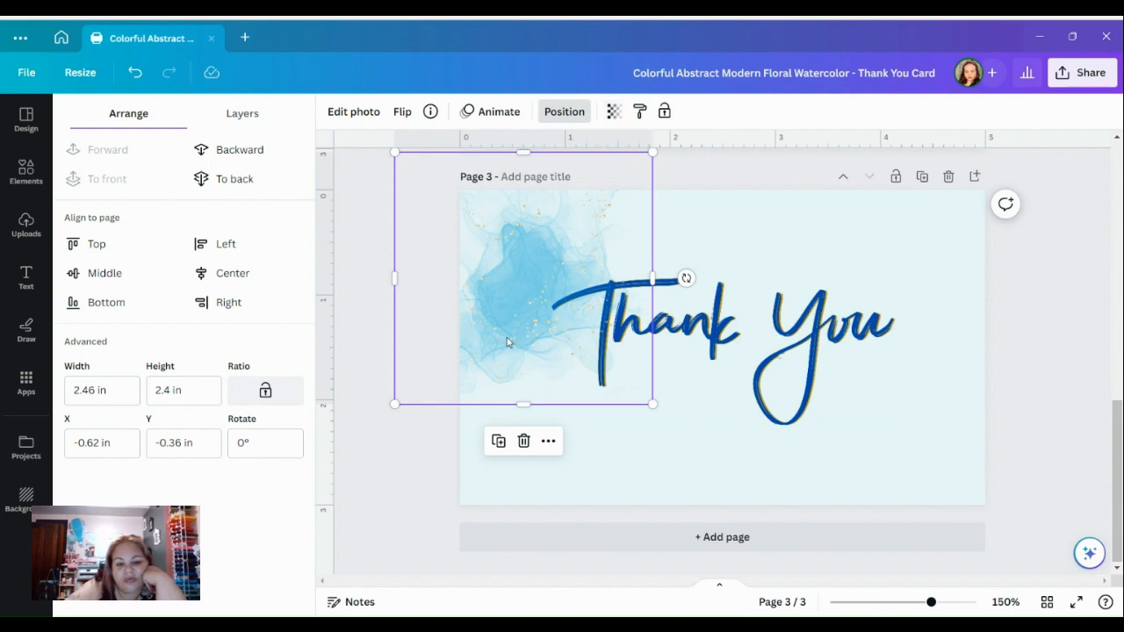
click(497, 441)
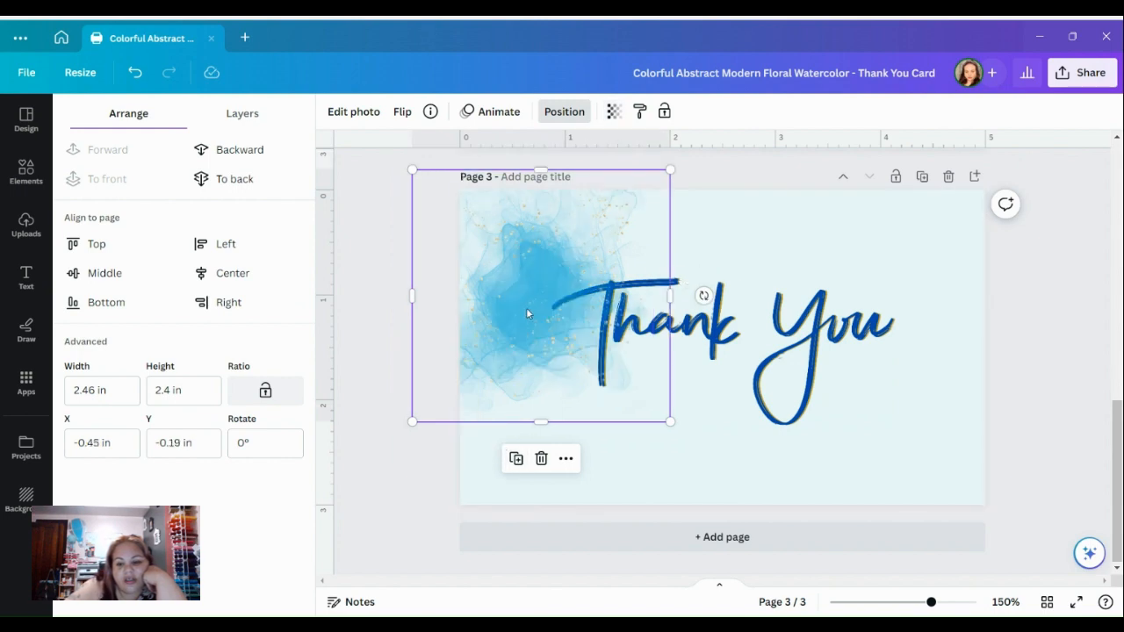
drag(527, 313, 884, 412)
drag(890, 414, 888, 416)
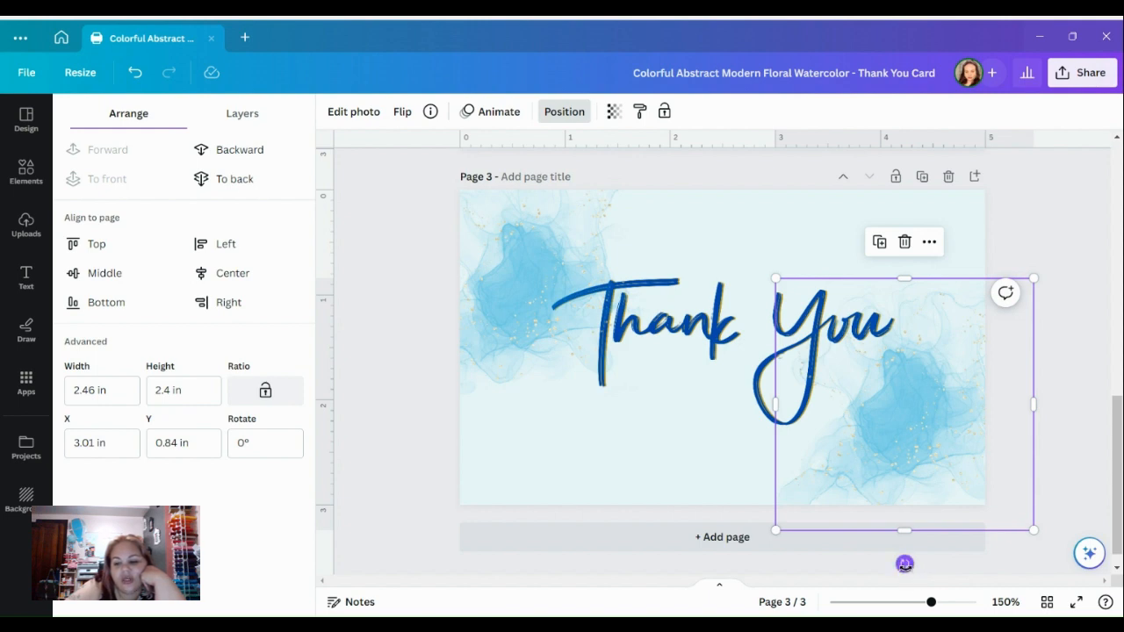
drag(905, 563, 814, 426)
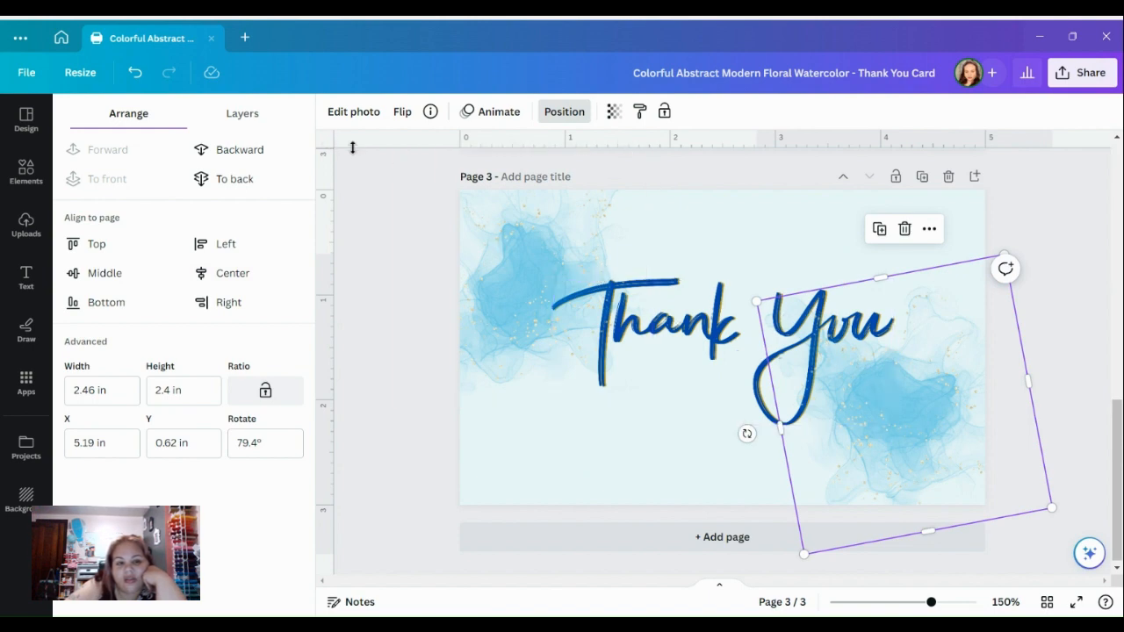
Move the layers of both blue splashes beneath the blue and gold Thank You layers
click(258, 121)
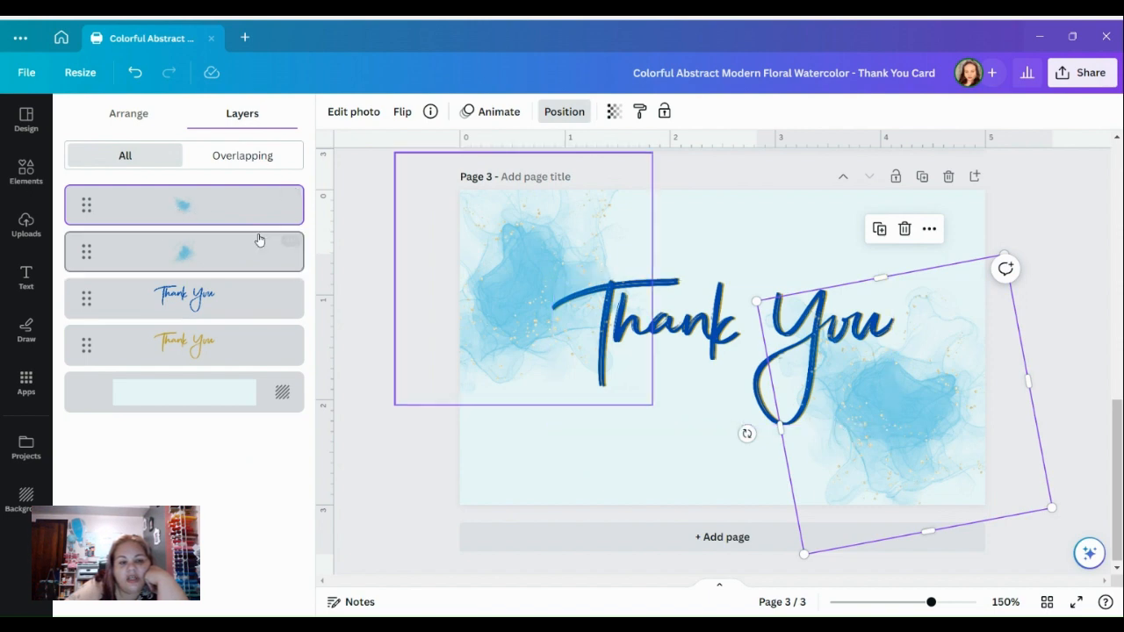
drag(188, 212, 183, 362)
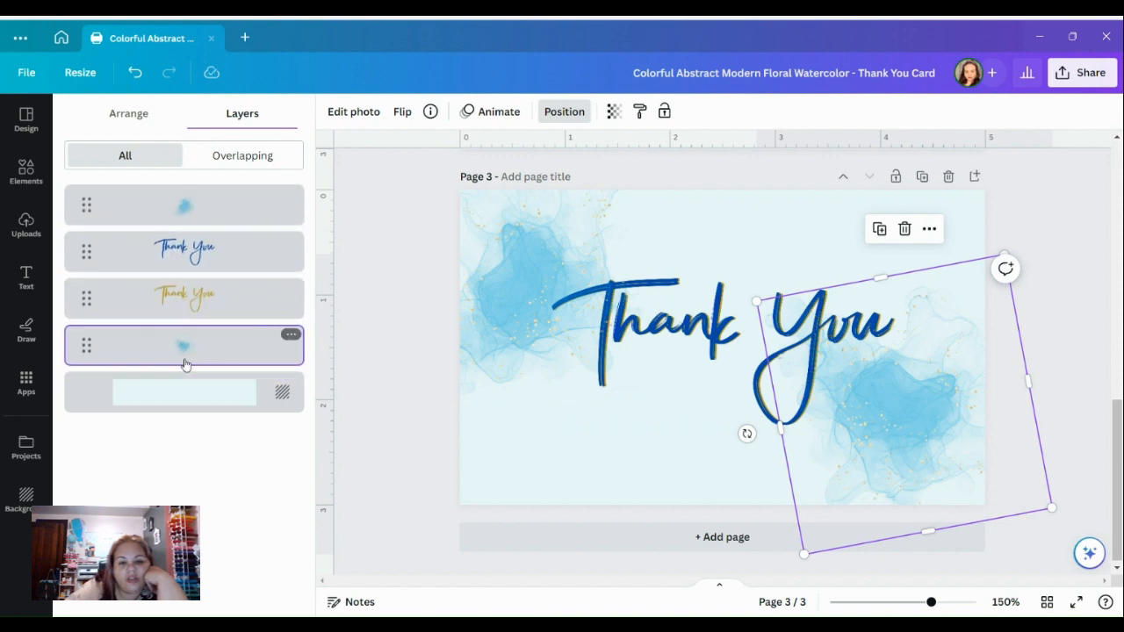
click(514, 252)
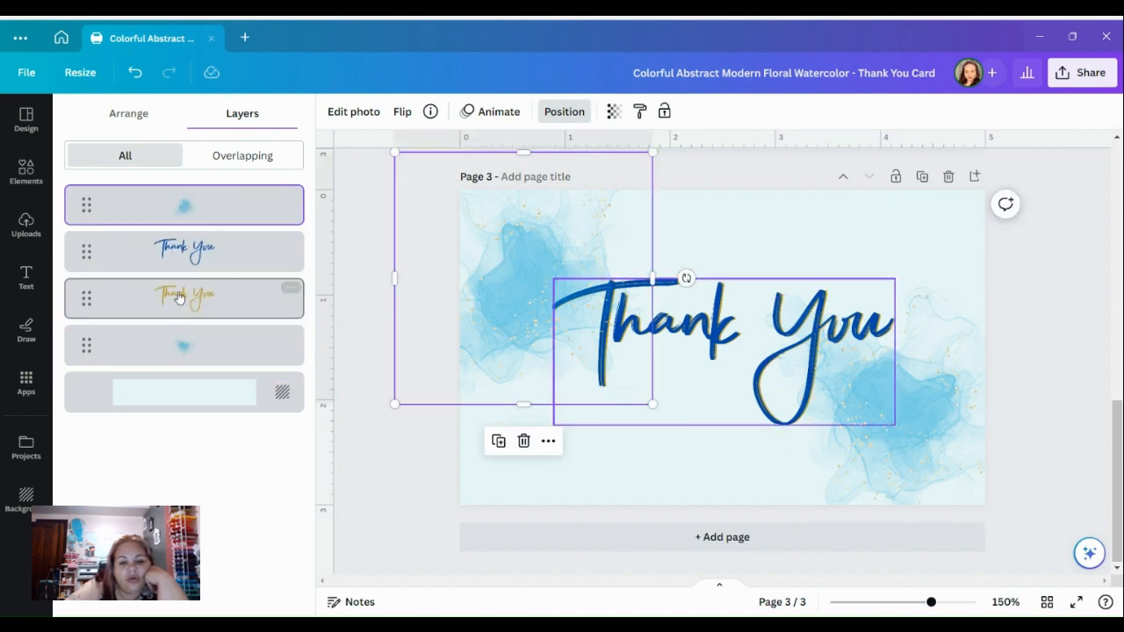
drag(185, 206, 184, 325)
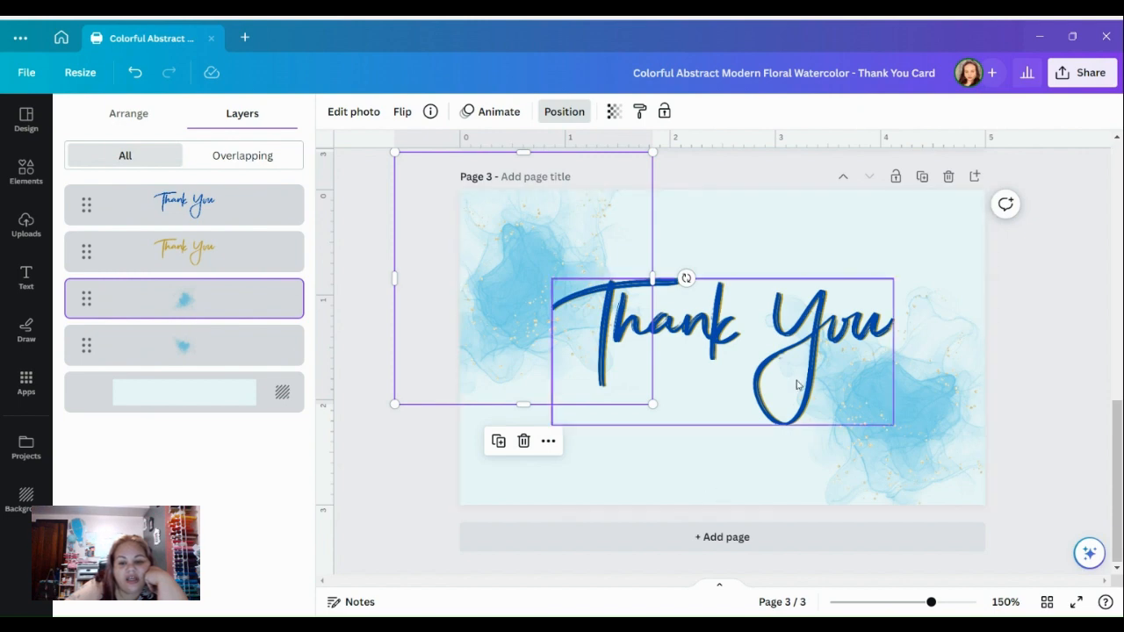
click(709, 347)
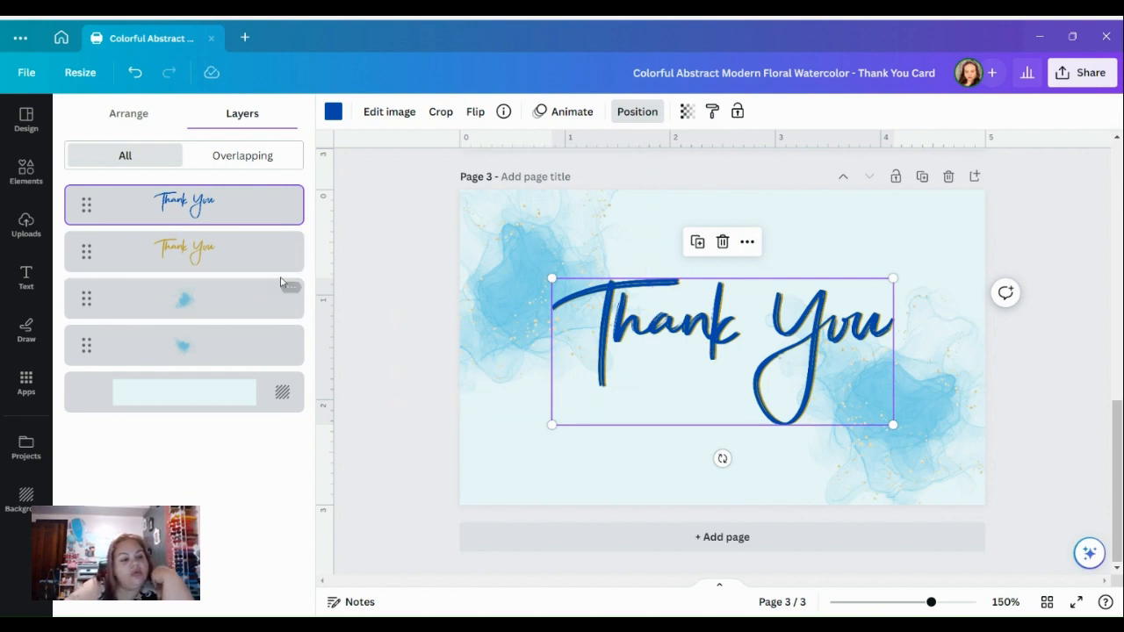
Add the uploaded QR code image to page 3 below the word Thank and enlarge it to about 1 inch wide
click(24, 228)
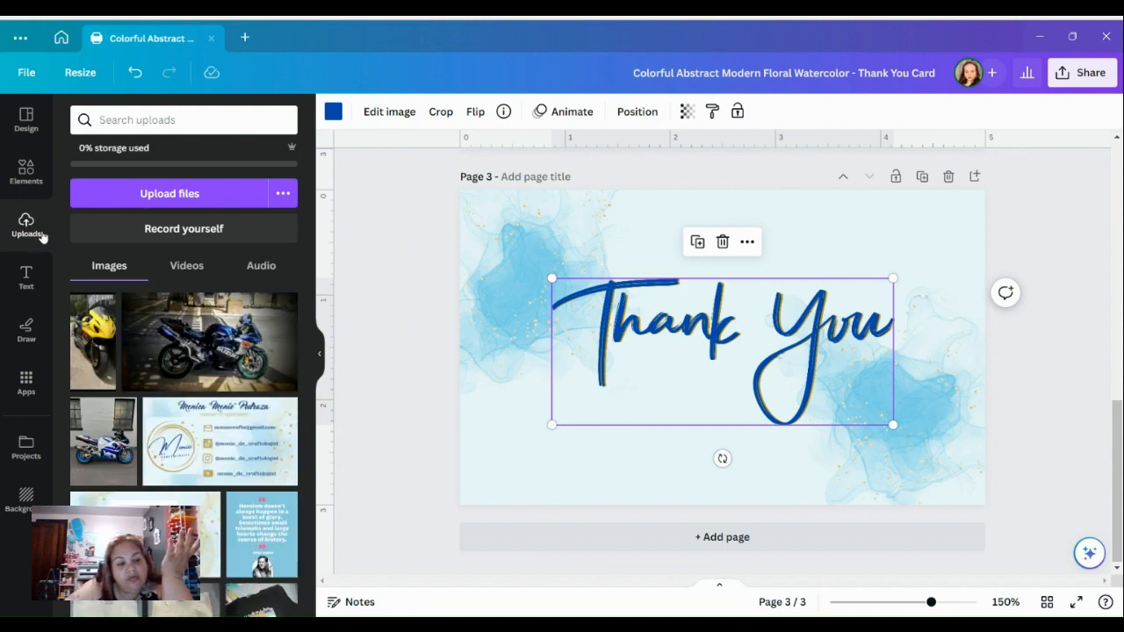
scroll(163, 354, down, 5)
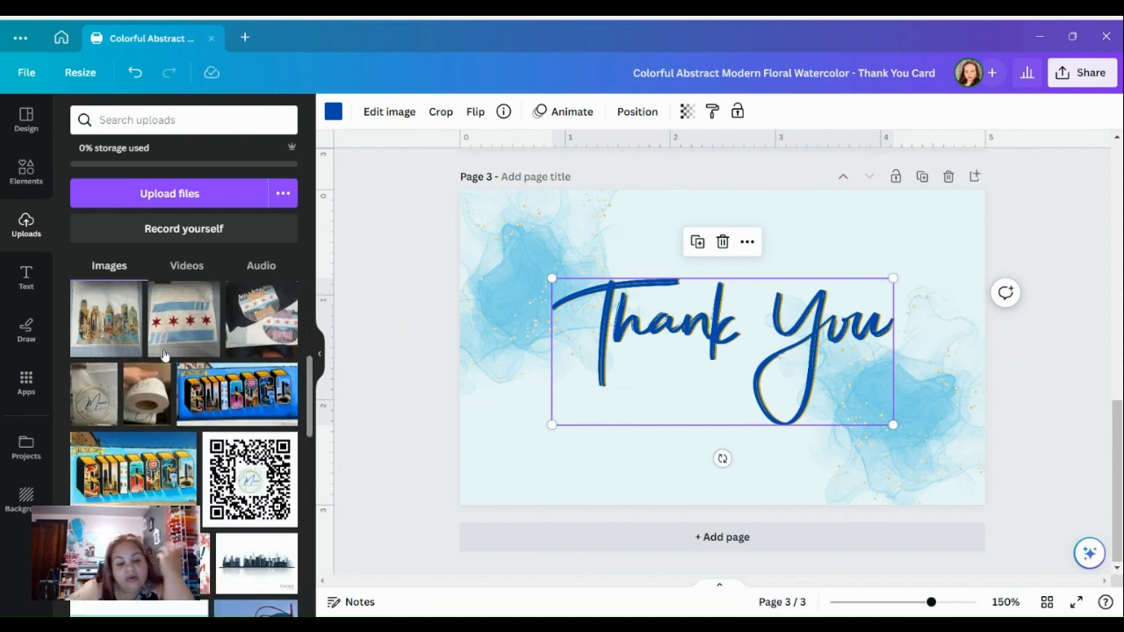
scroll(163, 355, down, 2)
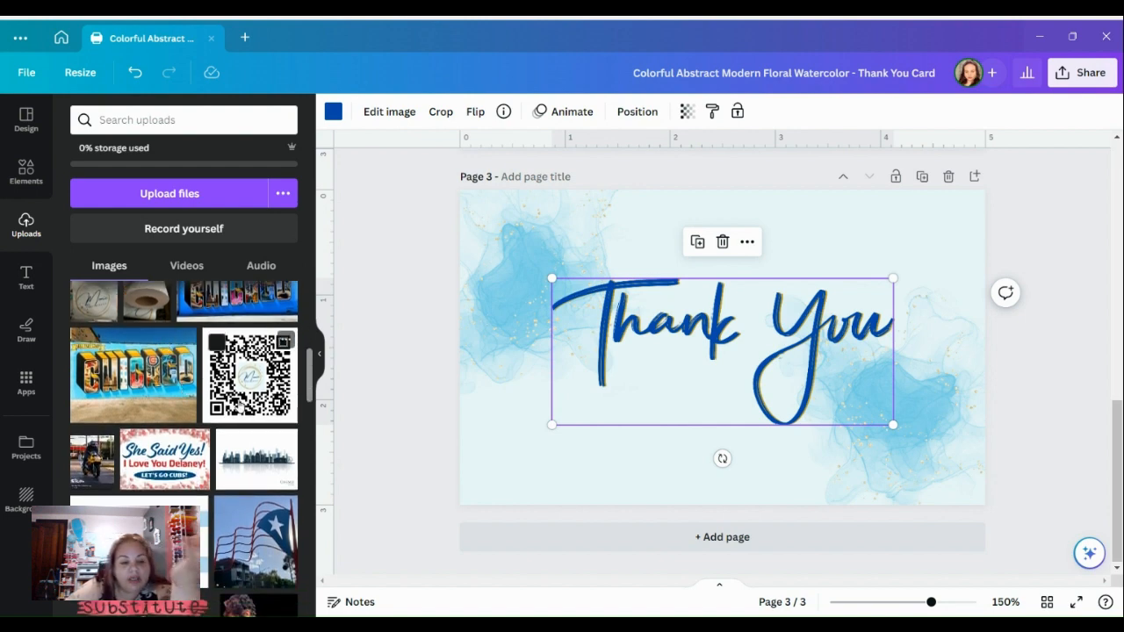
click(260, 397)
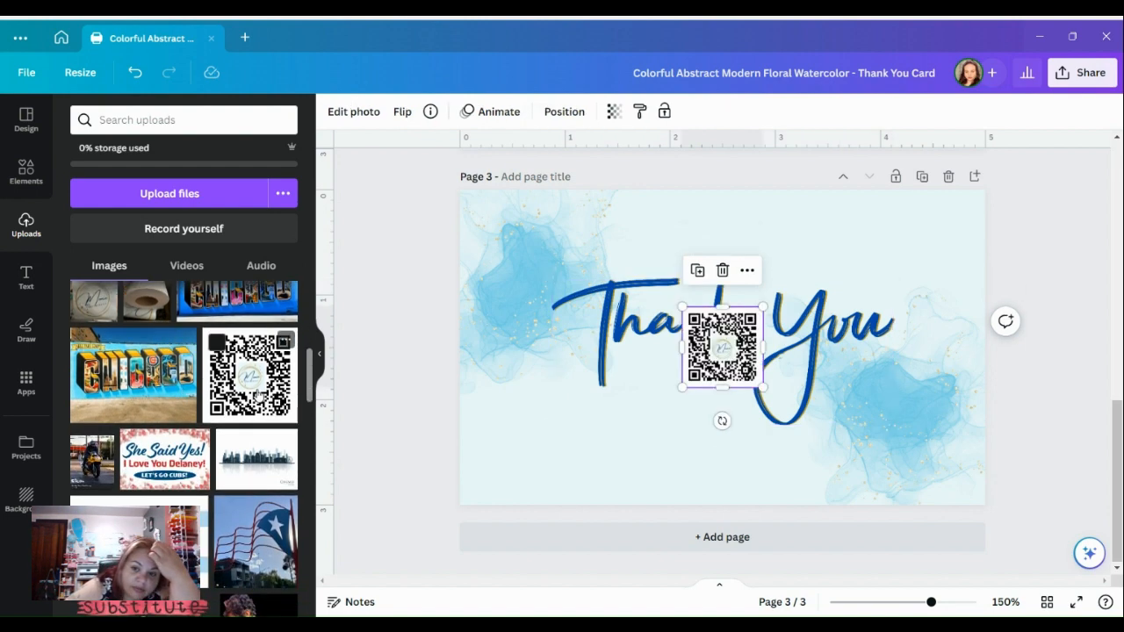
drag(729, 377, 662, 426)
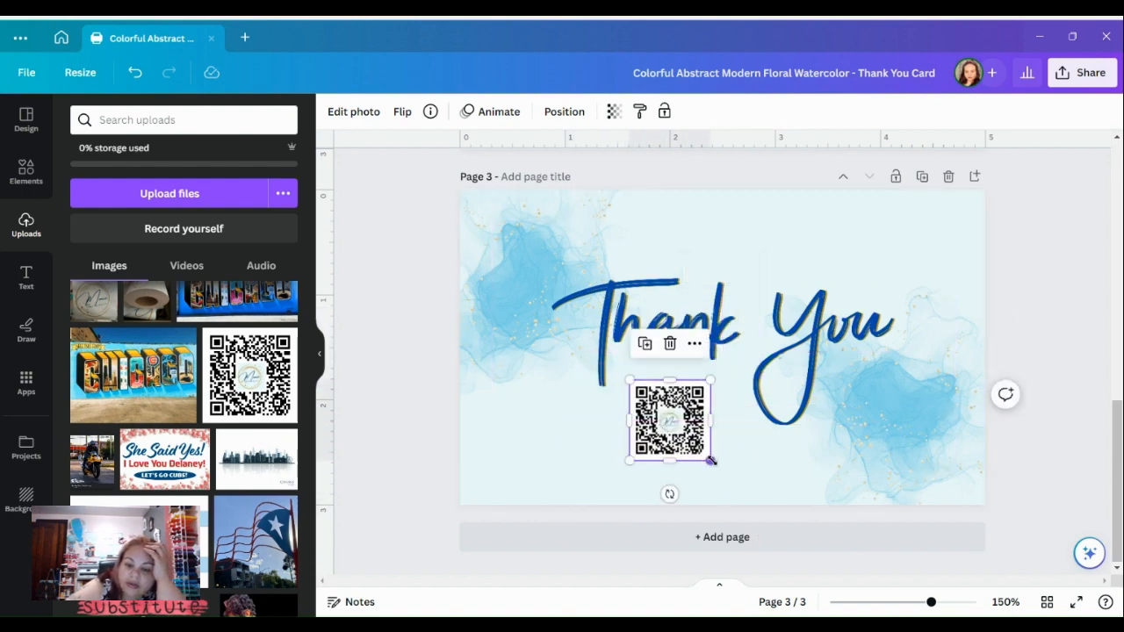
drag(709, 464, 734, 484)
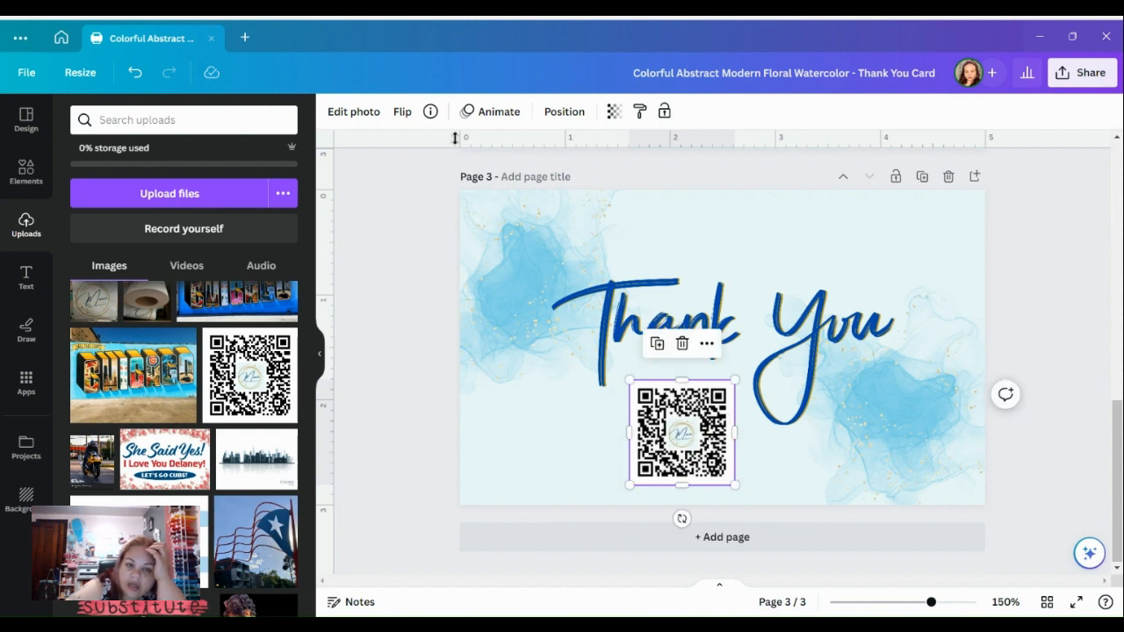
Remove the white background from the QR code on page 3 with BG Remover
click(351, 114)
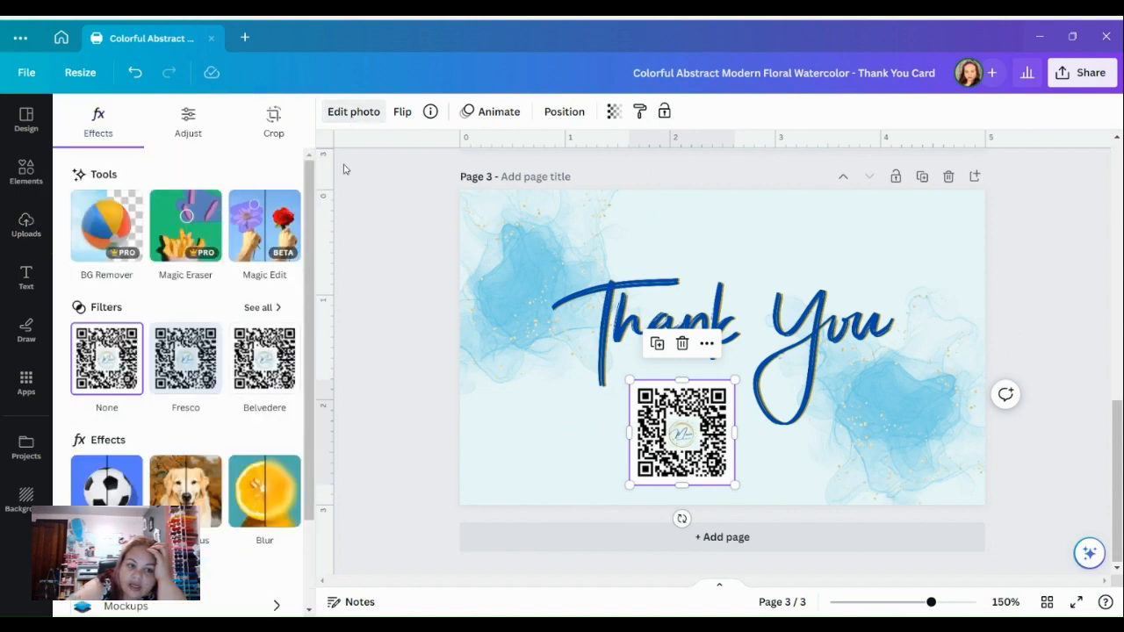
click(110, 232)
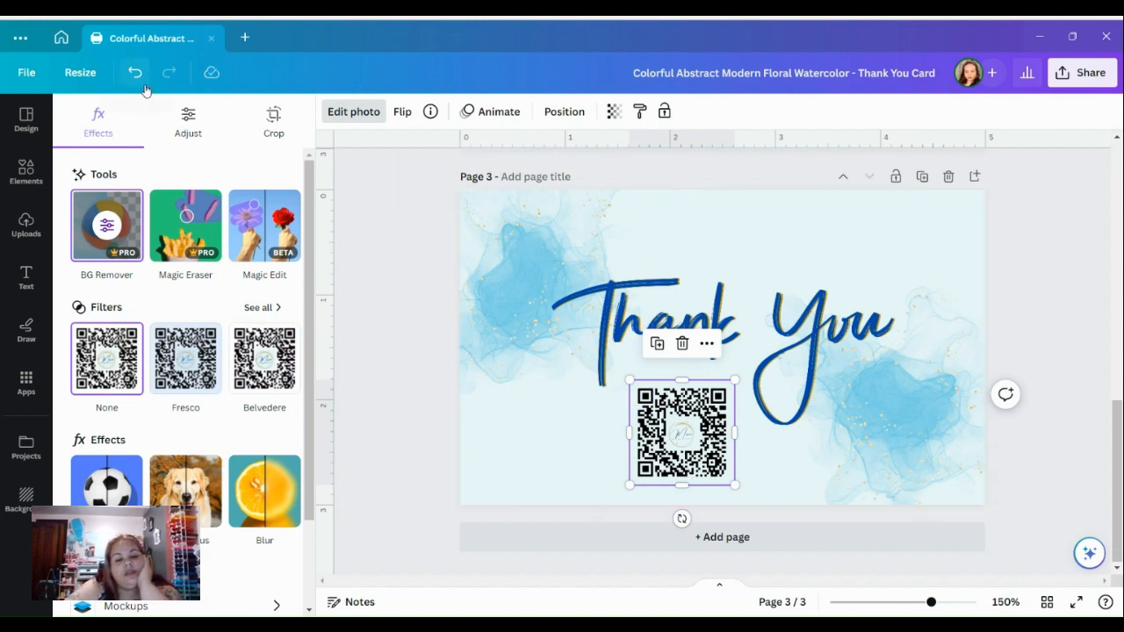
key(Escape)
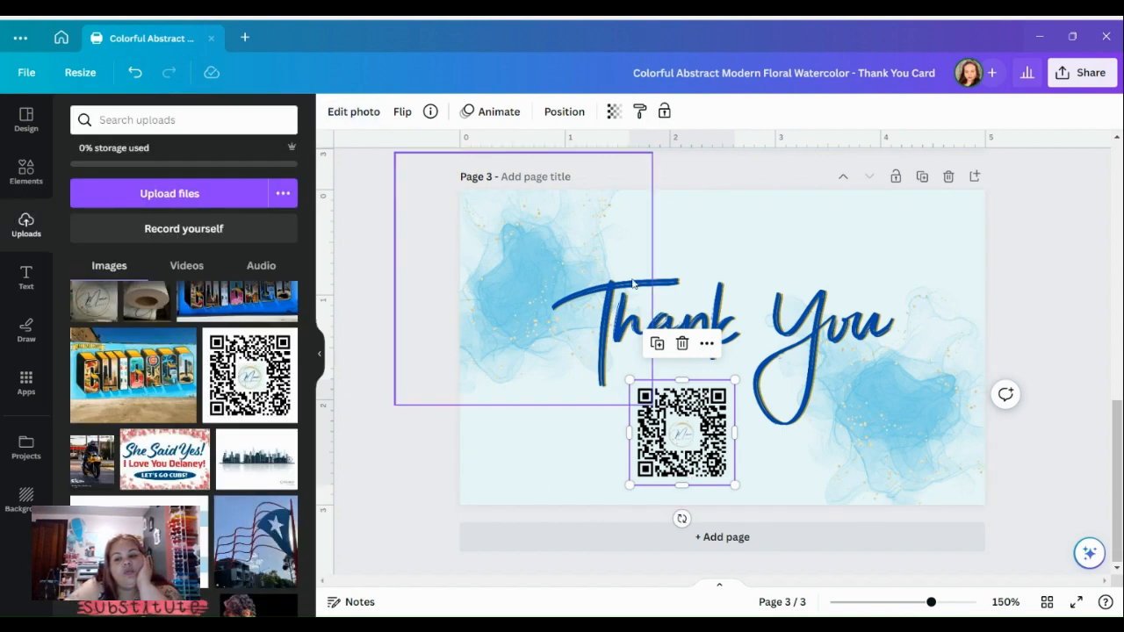
click(904, 245)
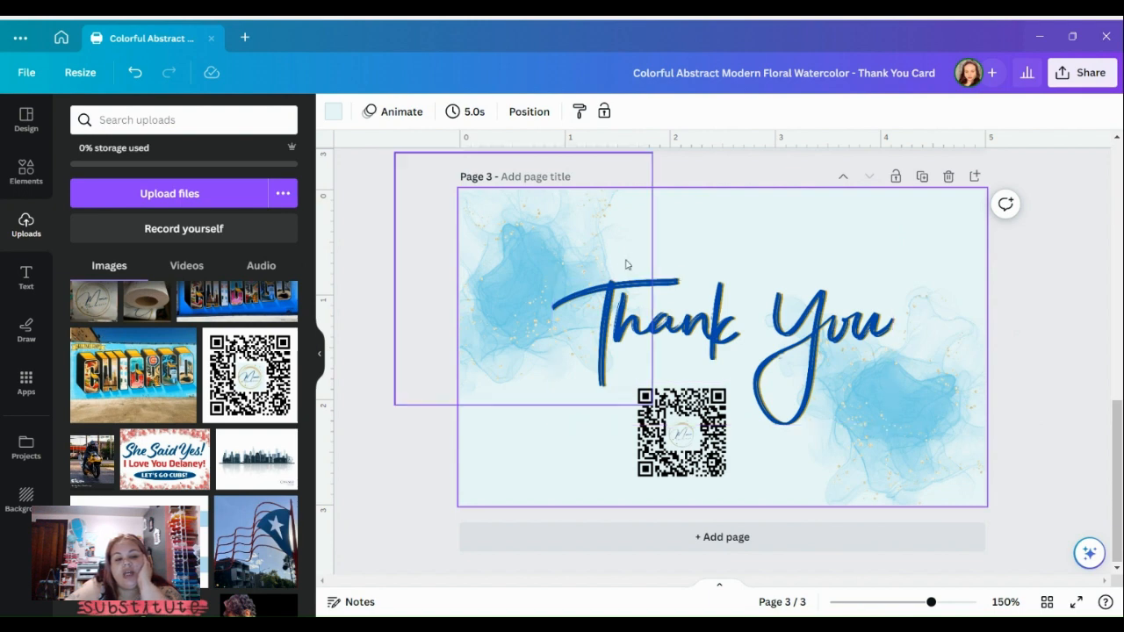
Add a text box reading "Monie de Craftologist" to page 3 and place it above the Thank You heading
click(27, 279)
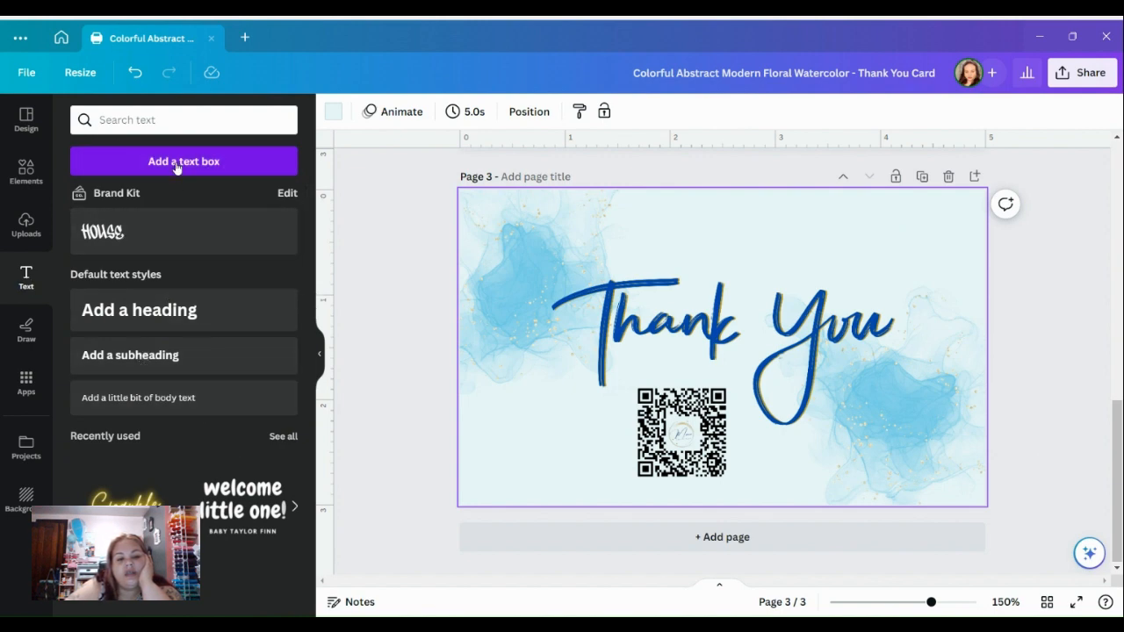
click(153, 122)
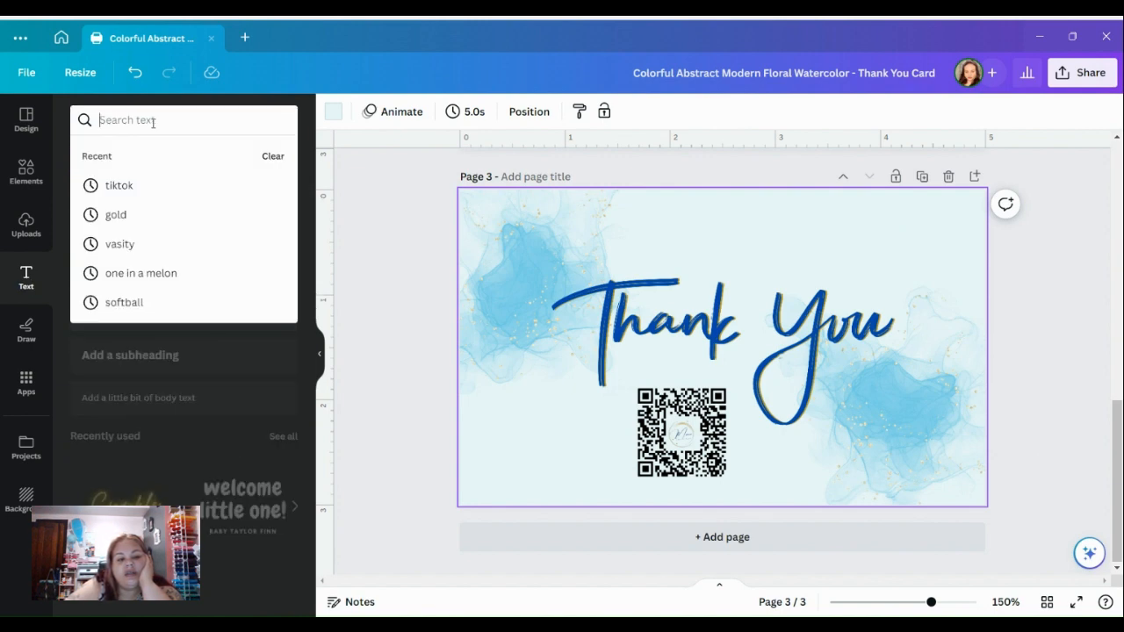
key(Escape)
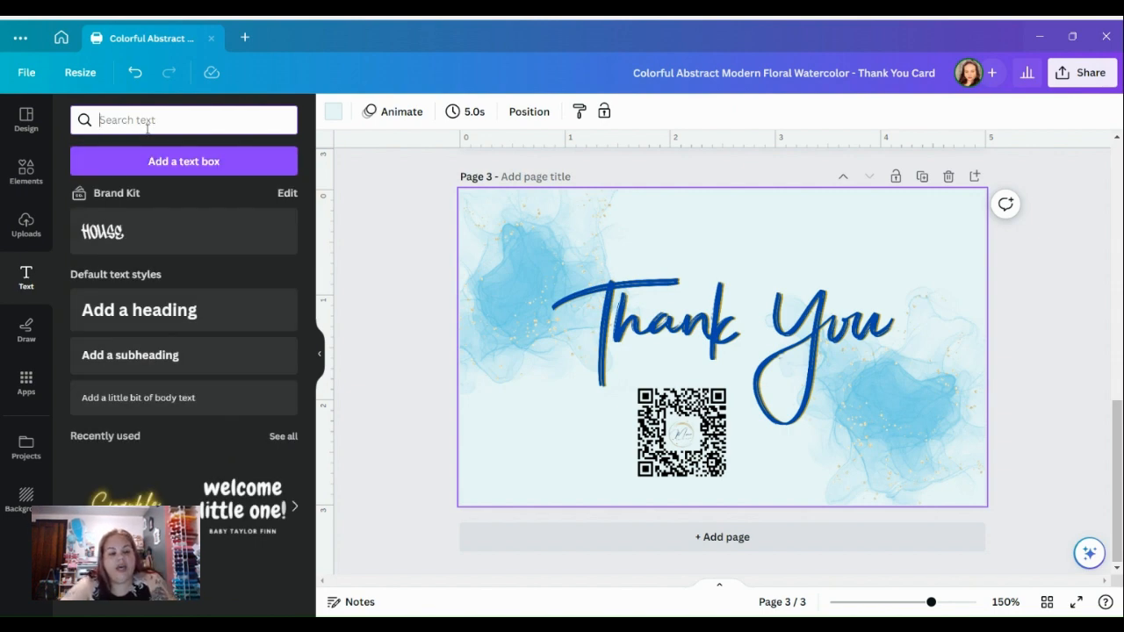
click(201, 161)
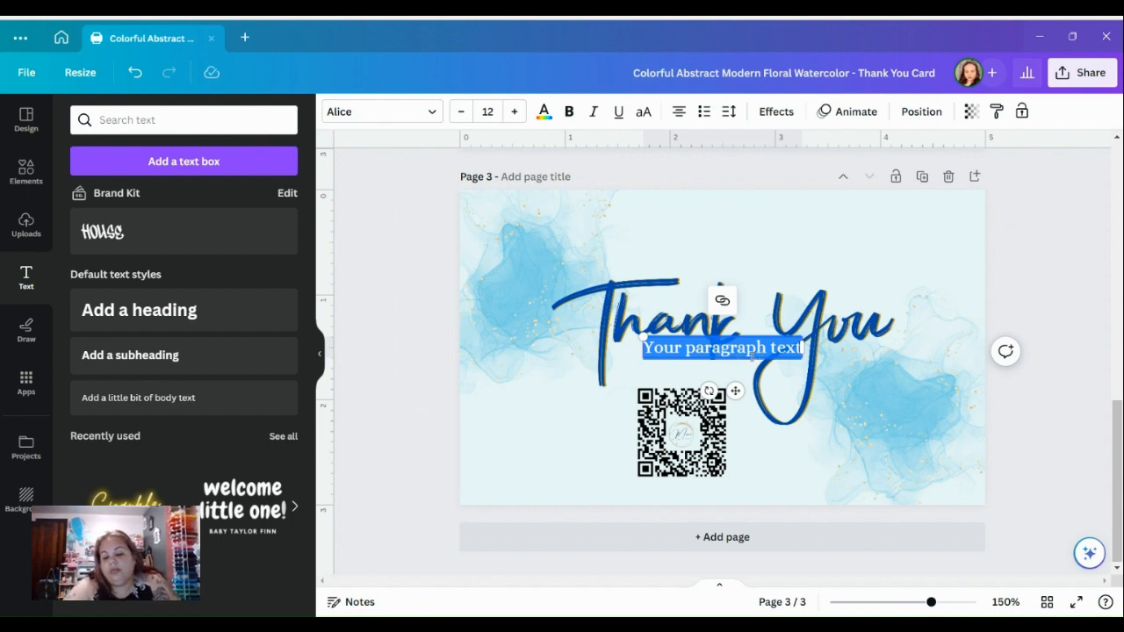
text(Mo)
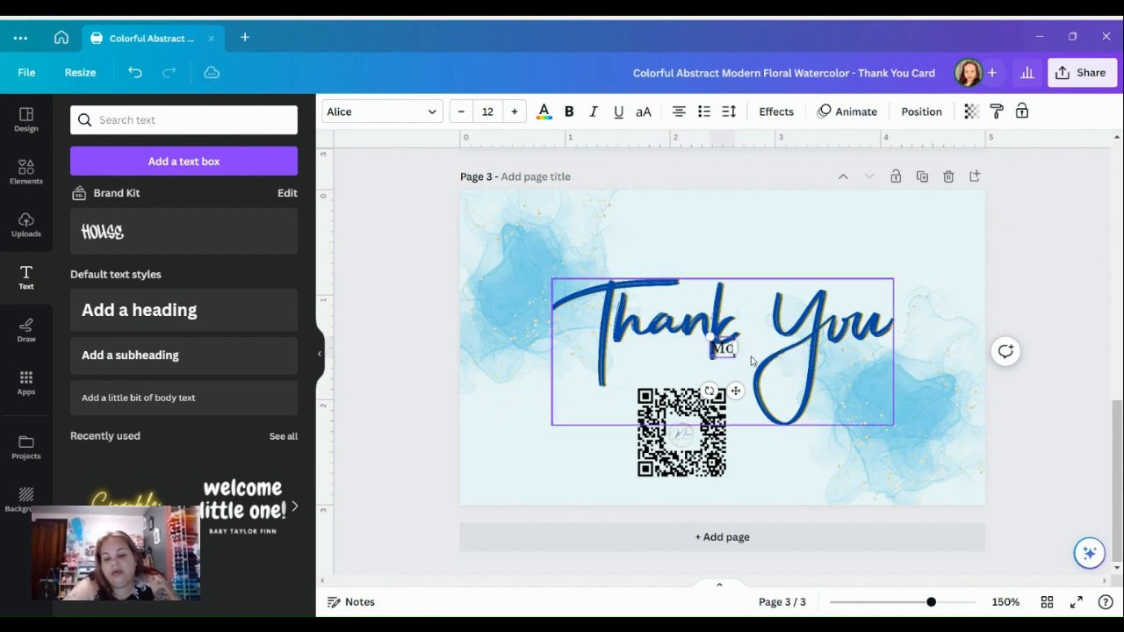
text(mie de)
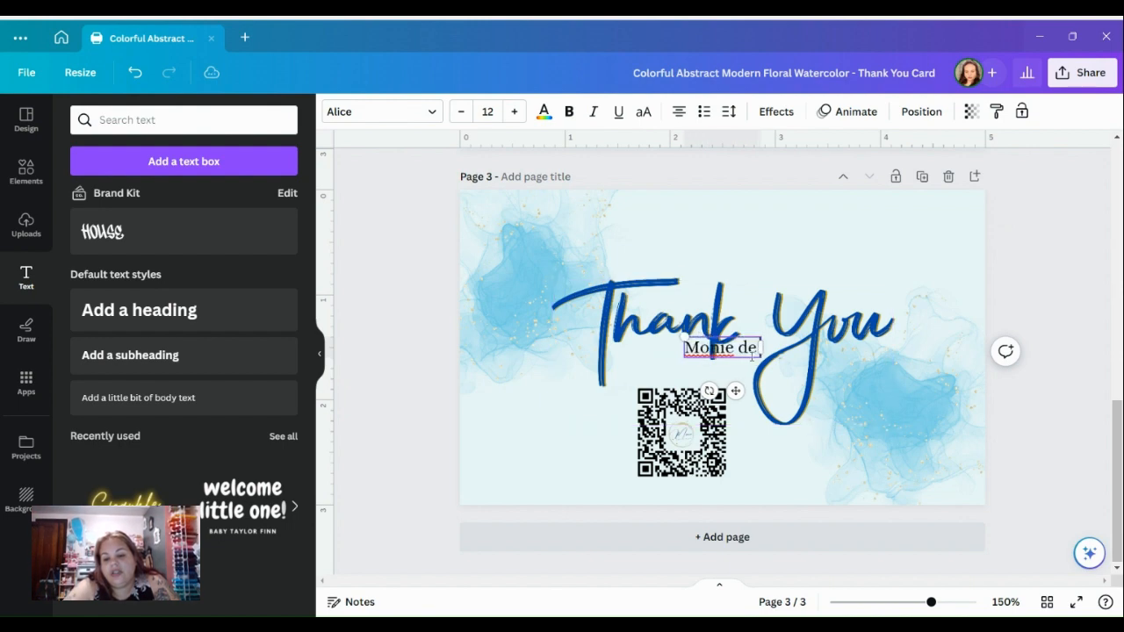
text( Craft)
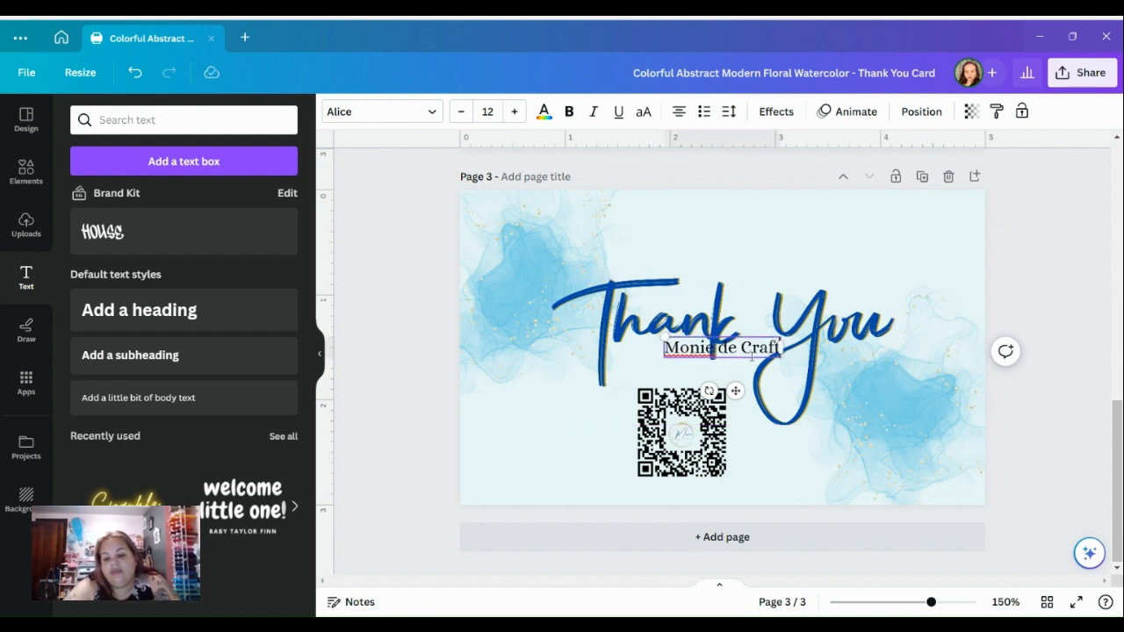
text(ologist)
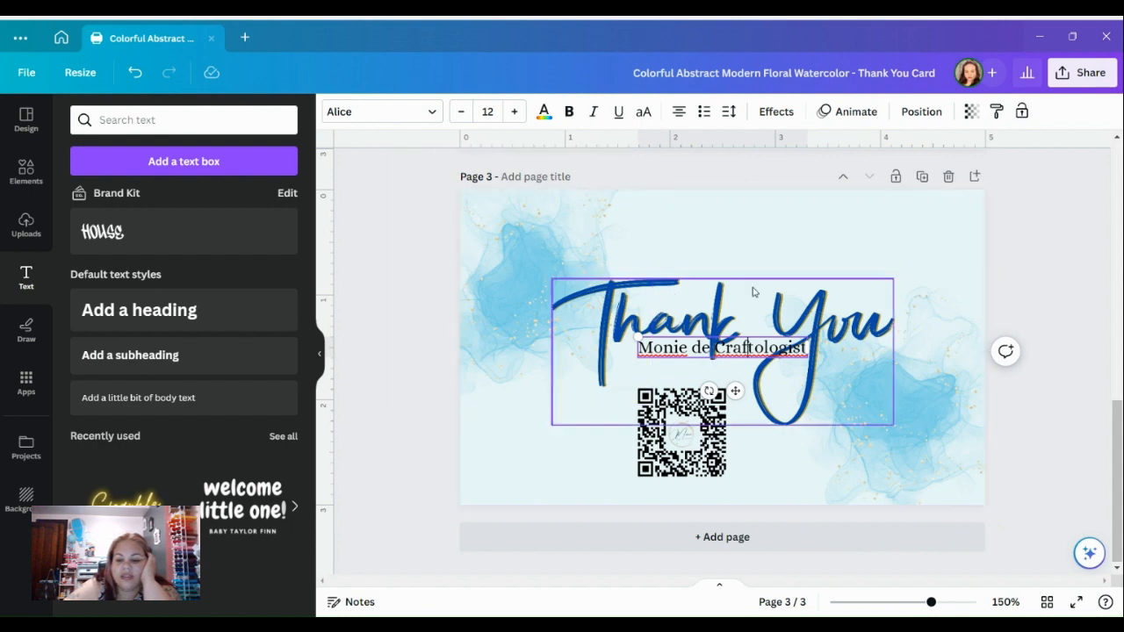
click(751, 256)
click(740, 356)
drag(740, 356, 756, 225)
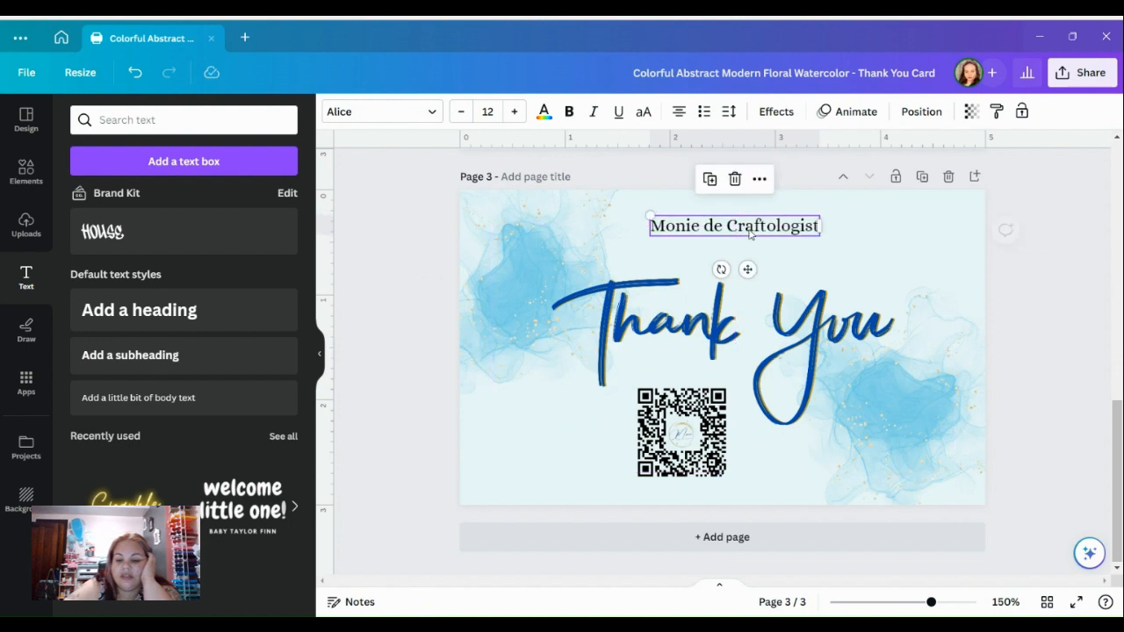
click(880, 250)
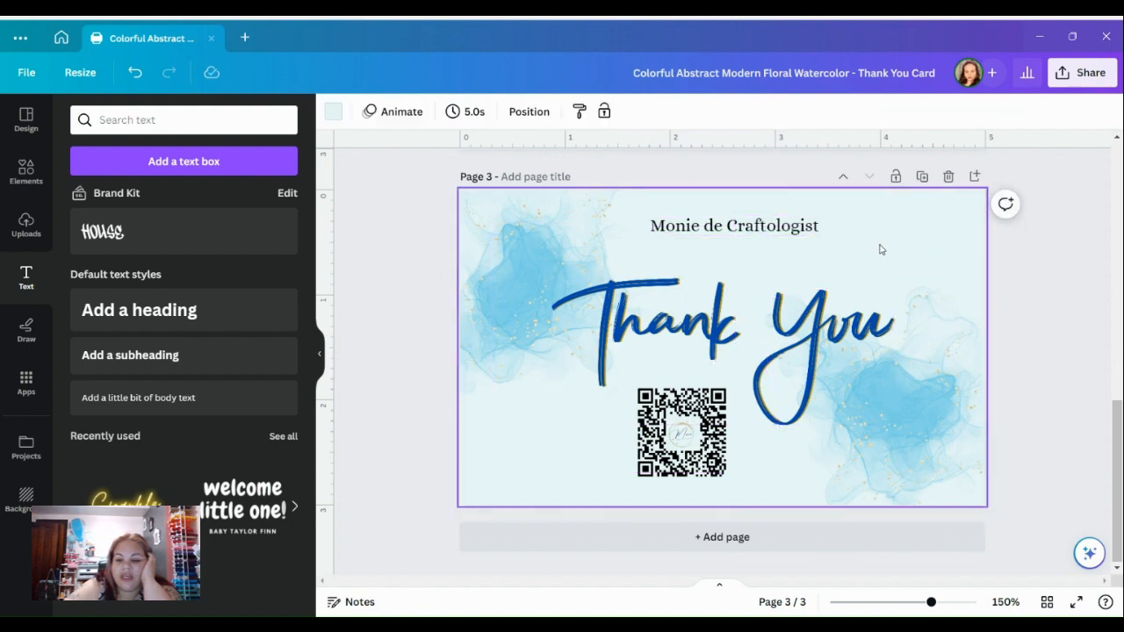
Move the "Monie de Craftologist" text onto the upper-left blue splash
click(761, 229)
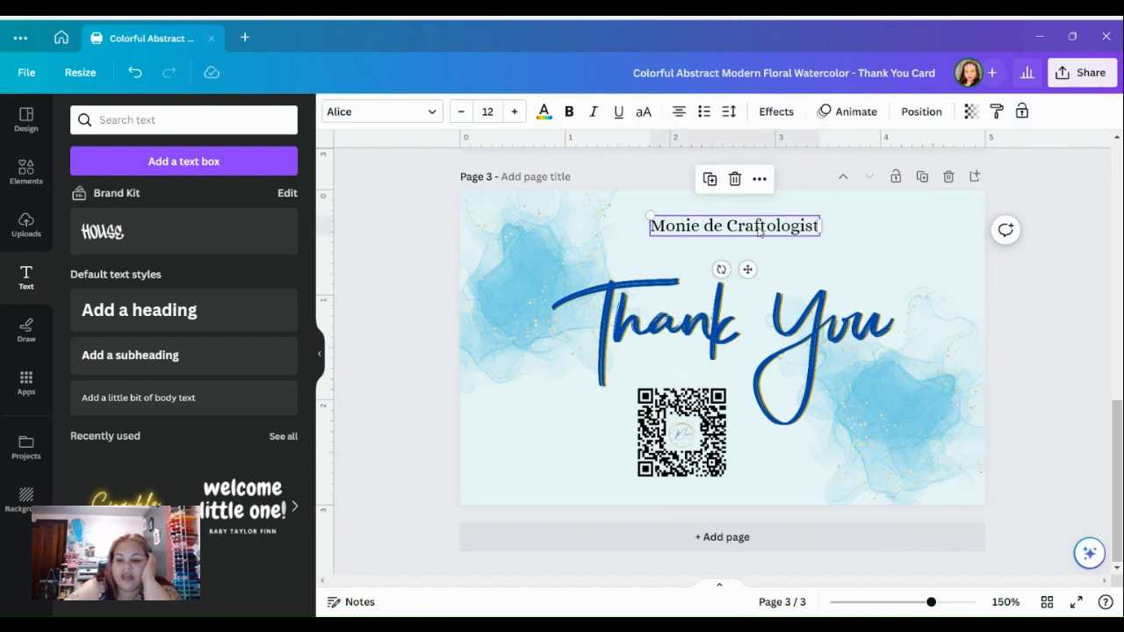
drag(760, 229, 600, 269)
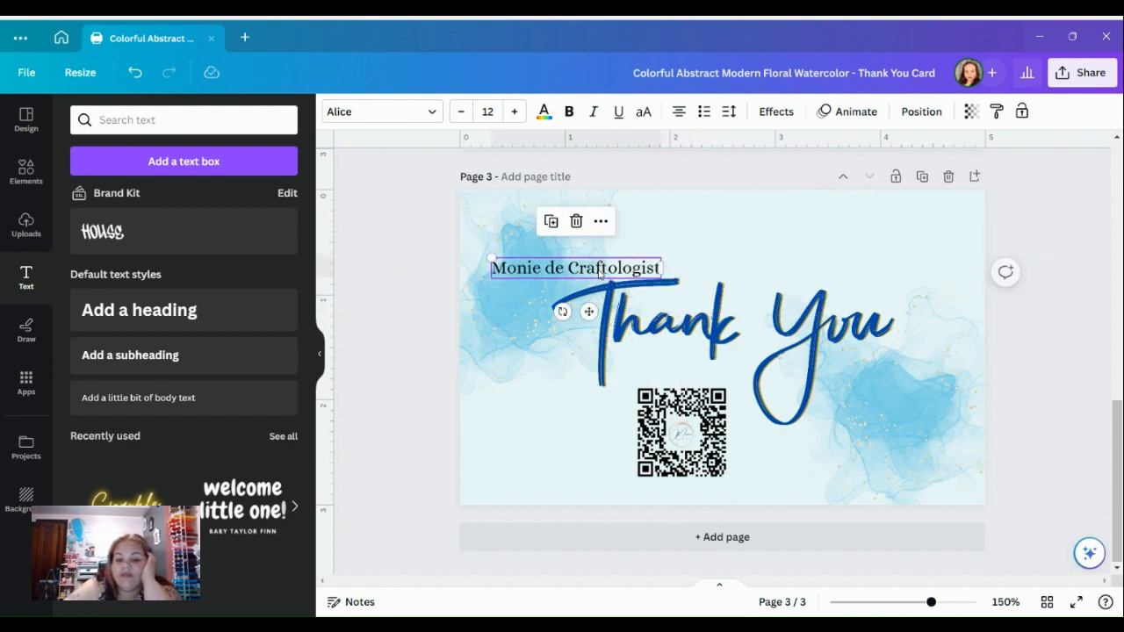
click(510, 234)
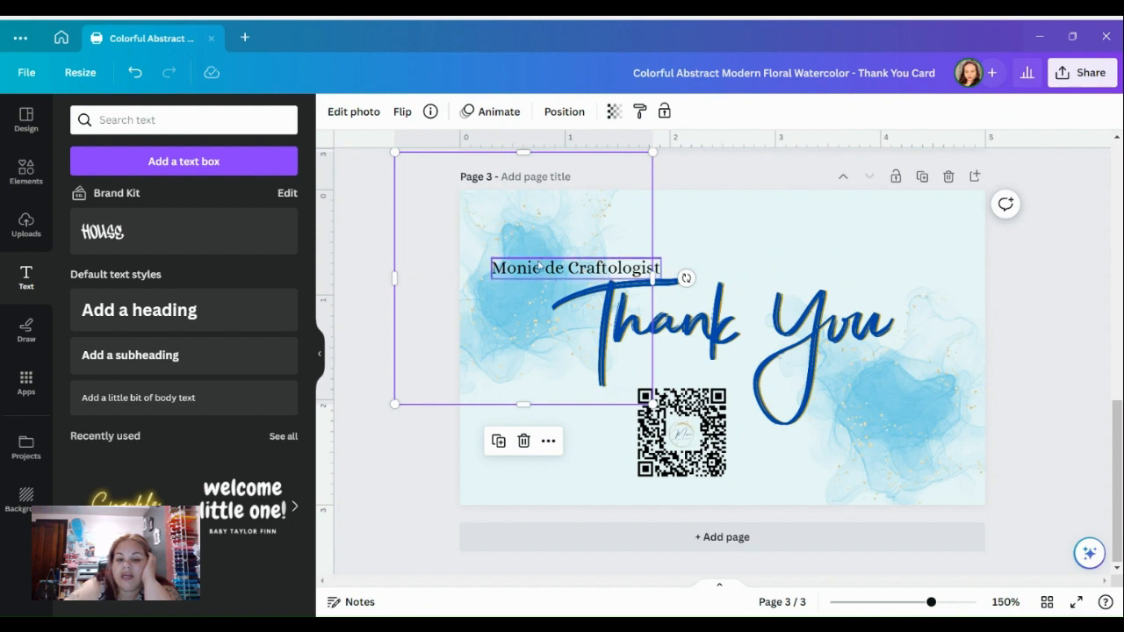
click(540, 267)
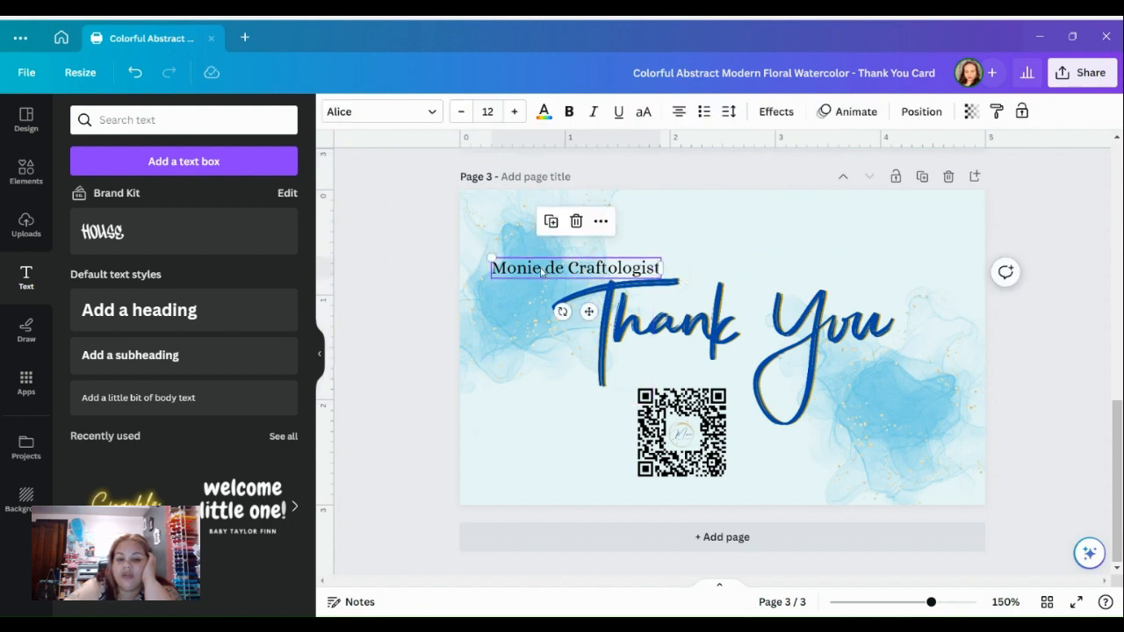
click(542, 270)
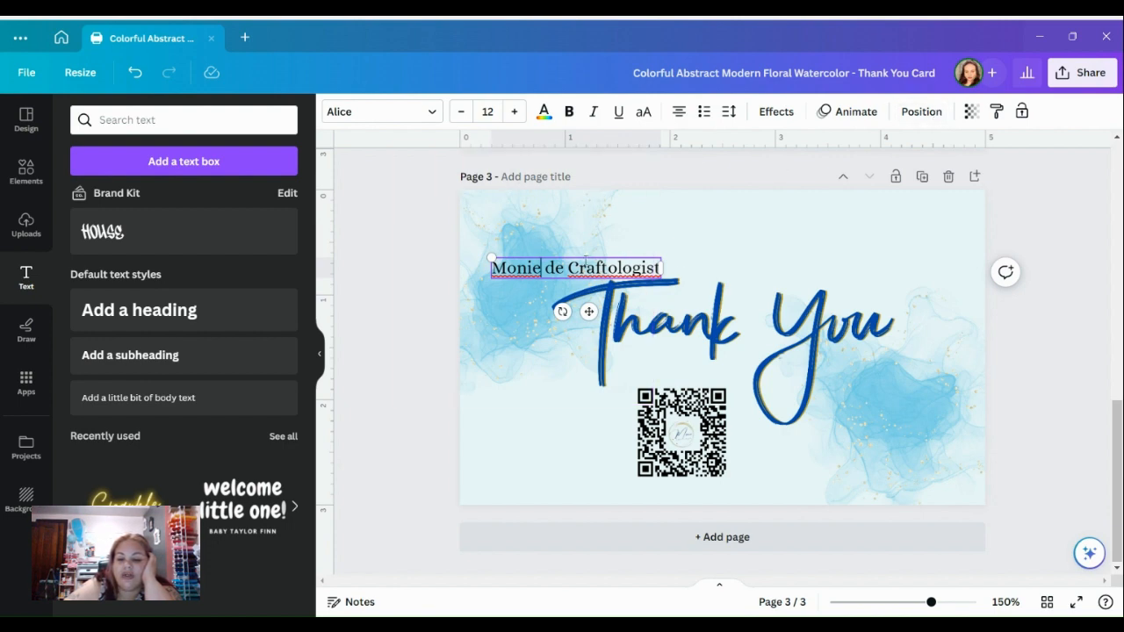
Move the "Monie de Craftologist" layer beneath both blue splashes, just above the background
click(920, 112)
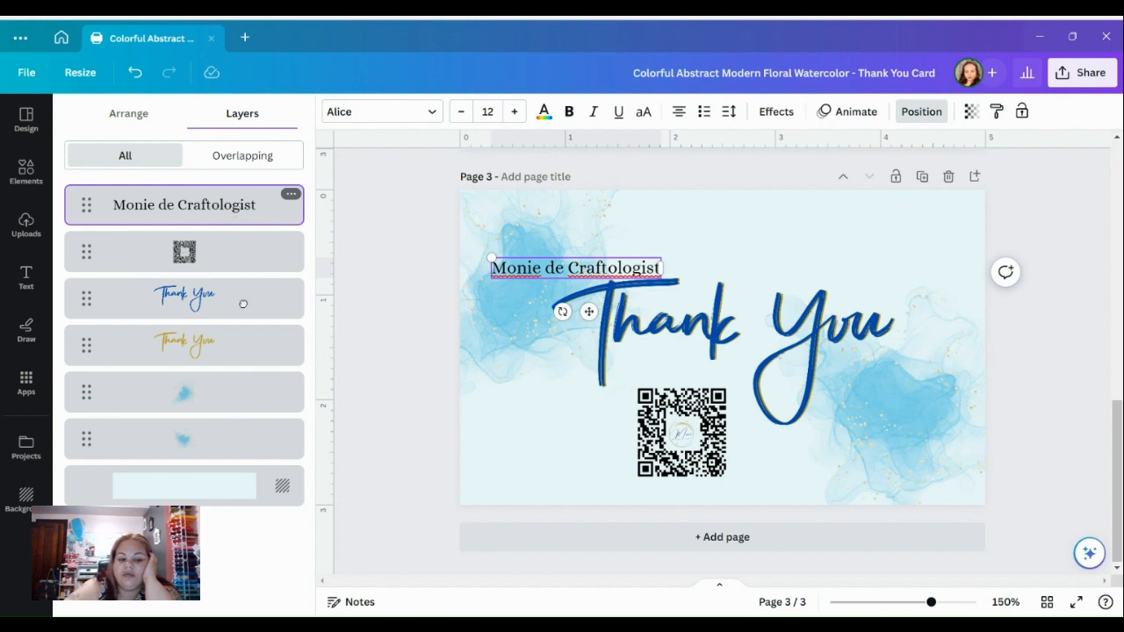
drag(243, 304, 233, 439)
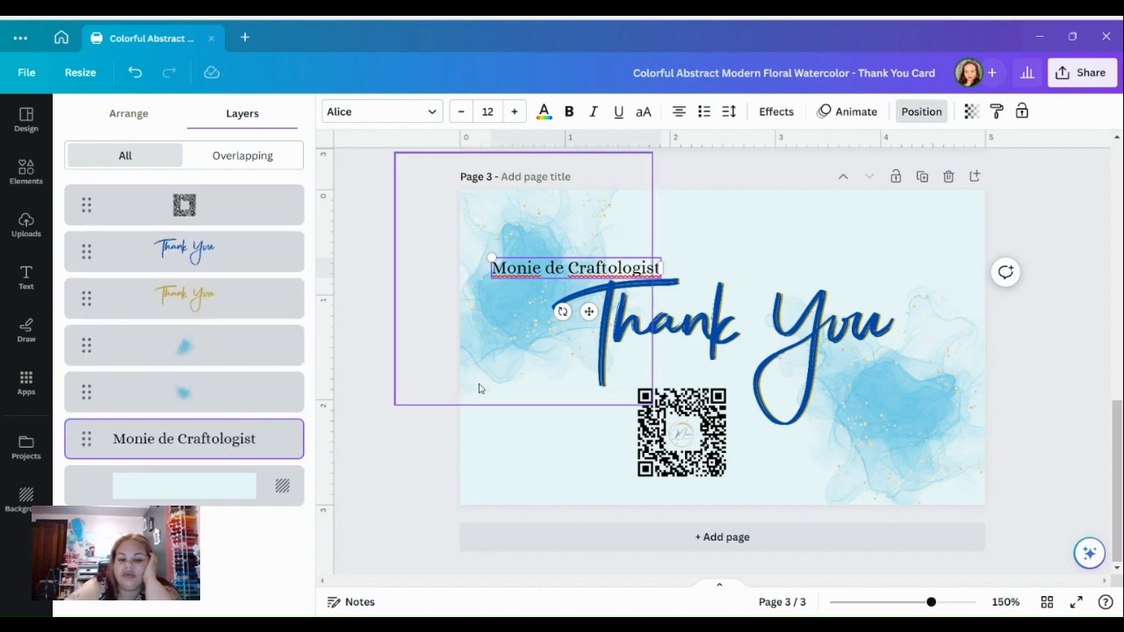
click(474, 439)
click(568, 262)
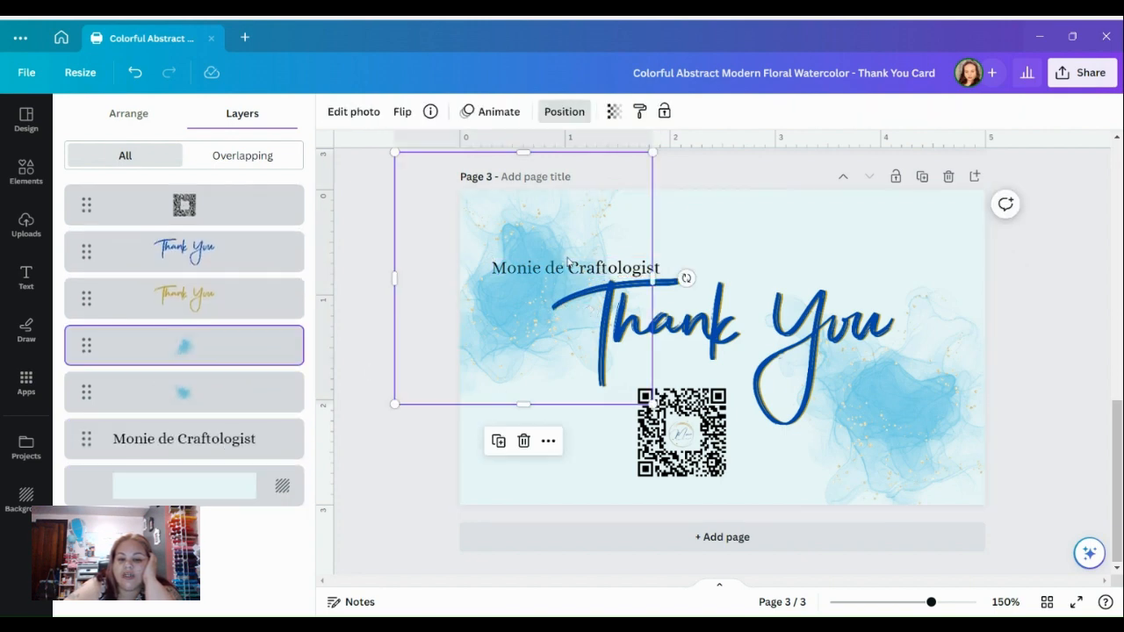
double_click(568, 275)
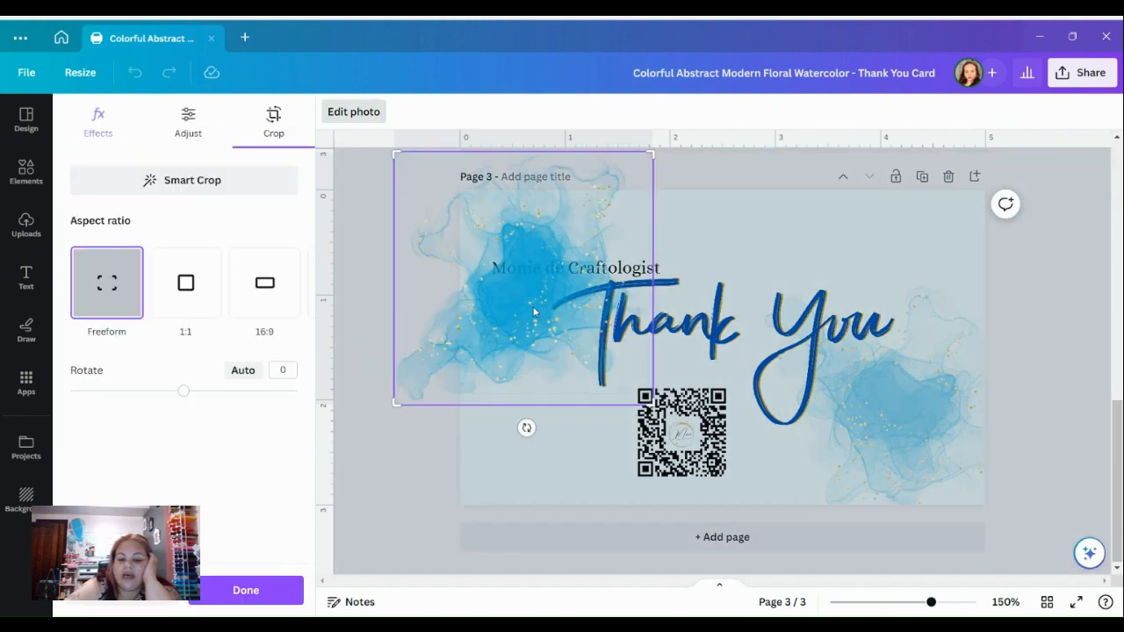
click(403, 465)
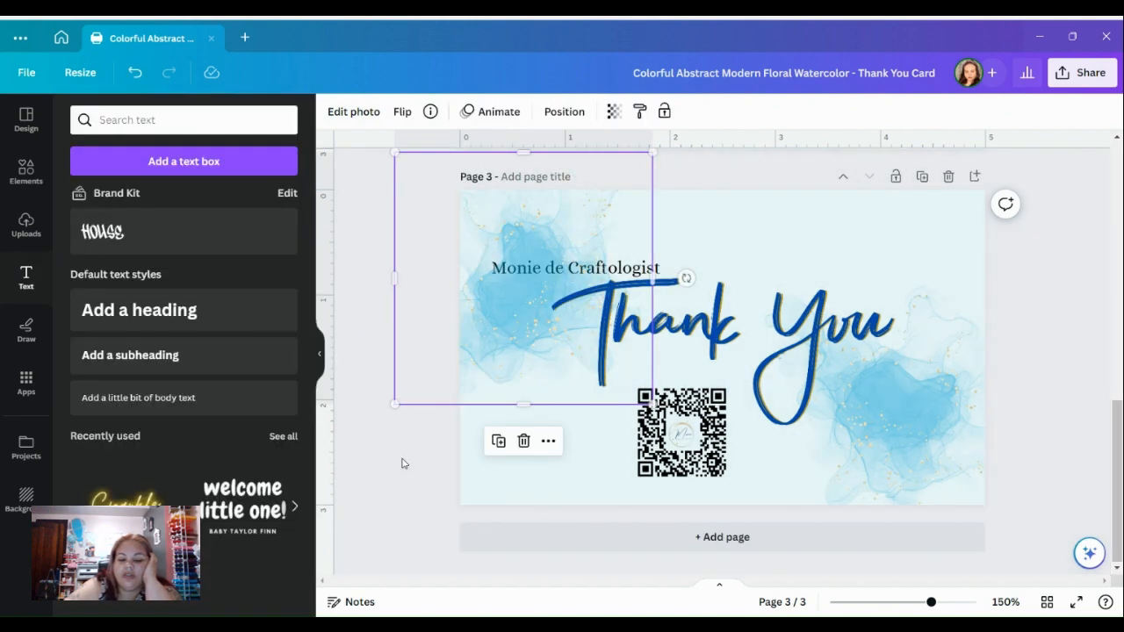
click(404, 509)
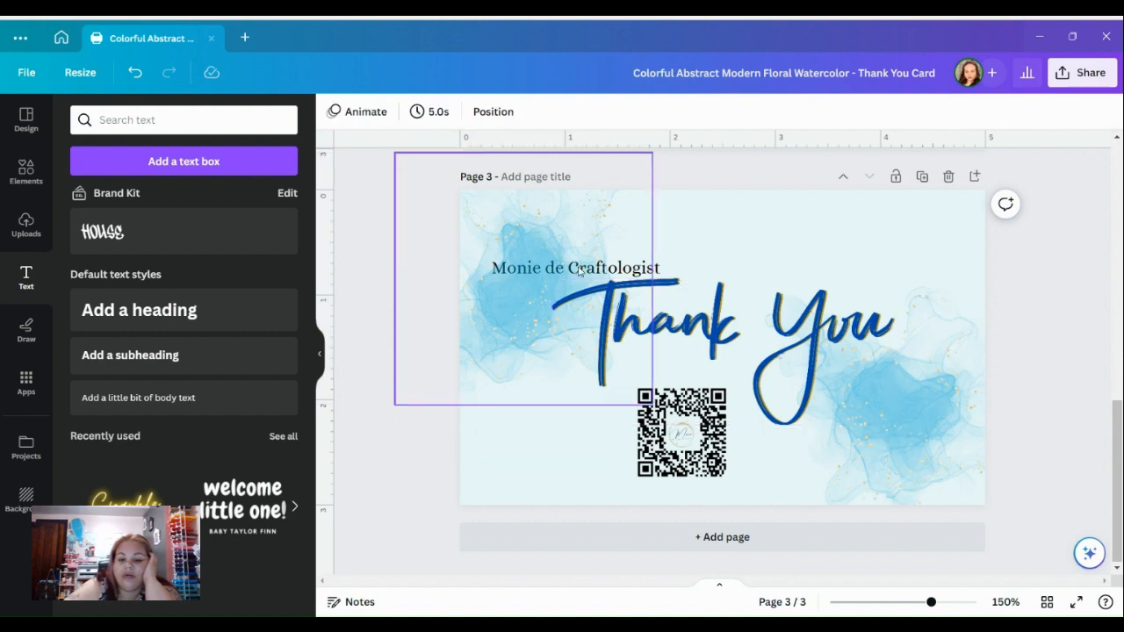
Bring the "Monie de Craftologist" layer back to the top of the layer stack, above the QR code
click(516, 318)
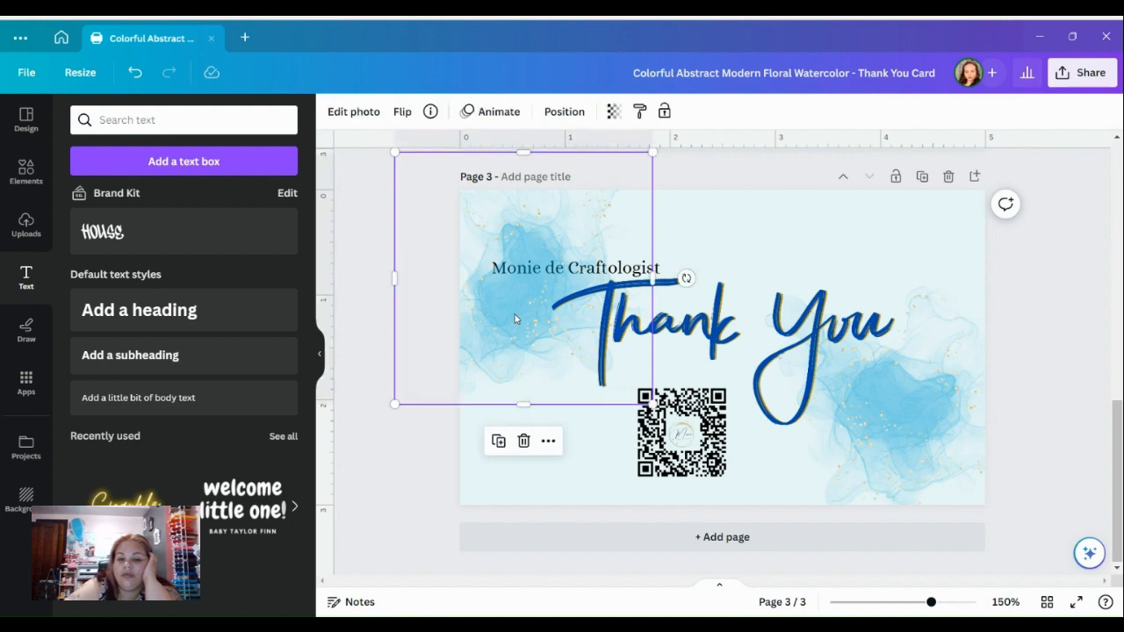
click(569, 112)
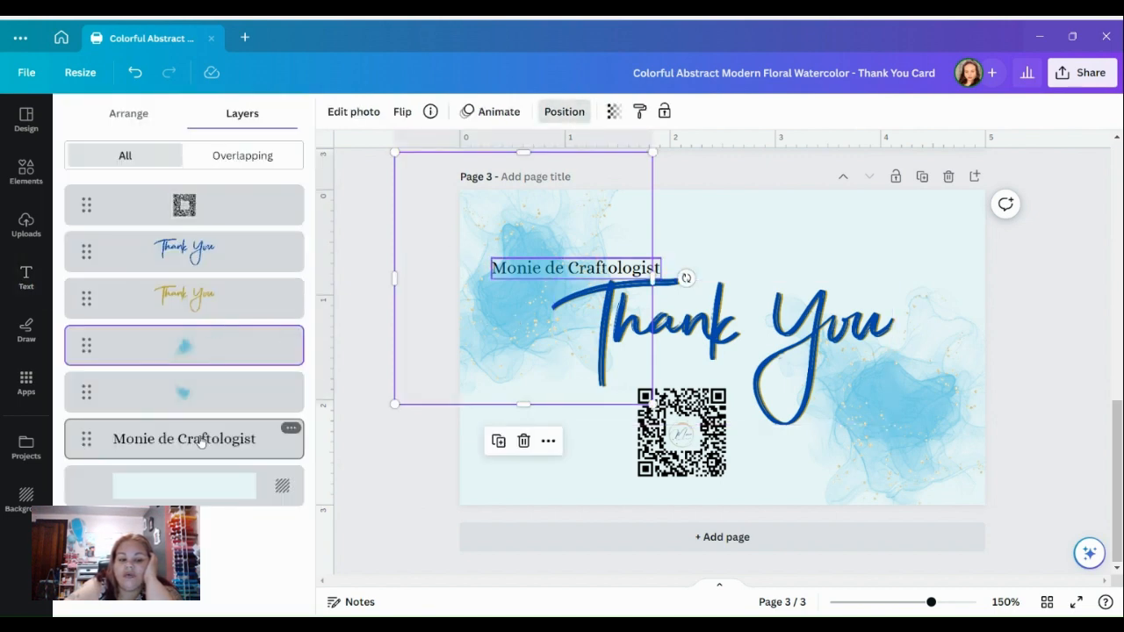
click(172, 446)
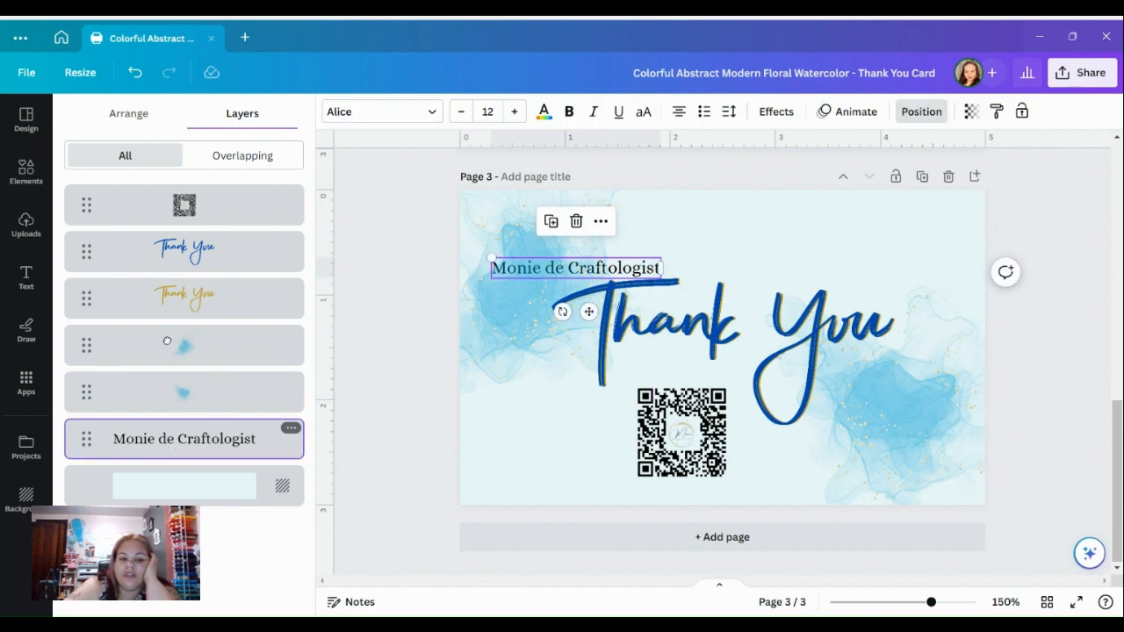
drag(167, 341, 195, 174)
drag(175, 186, 168, 193)
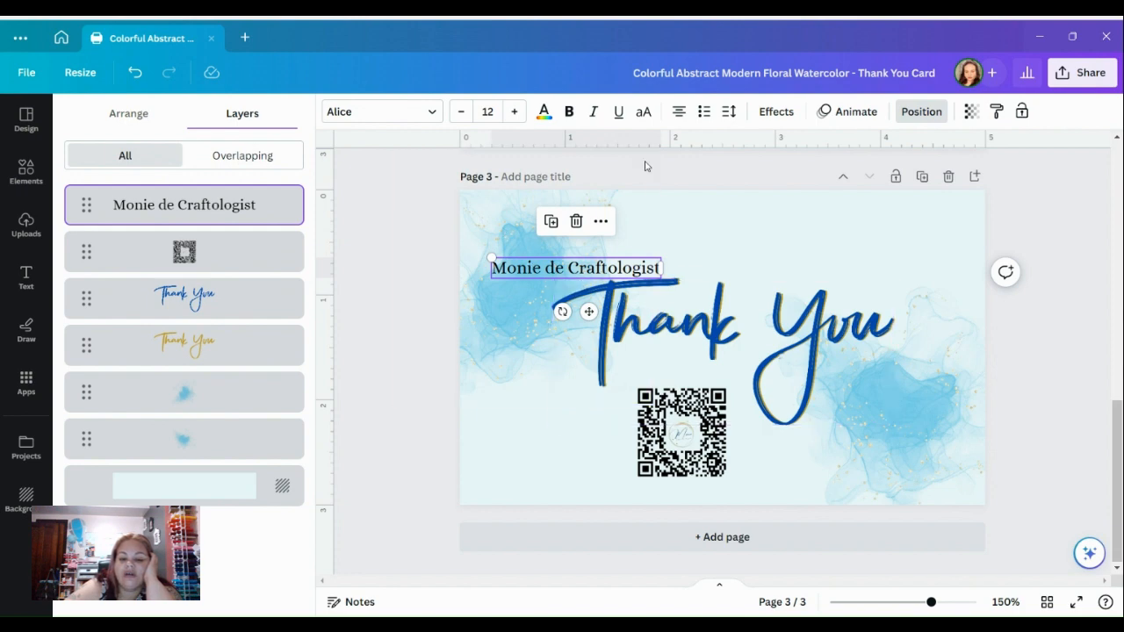
click(424, 419)
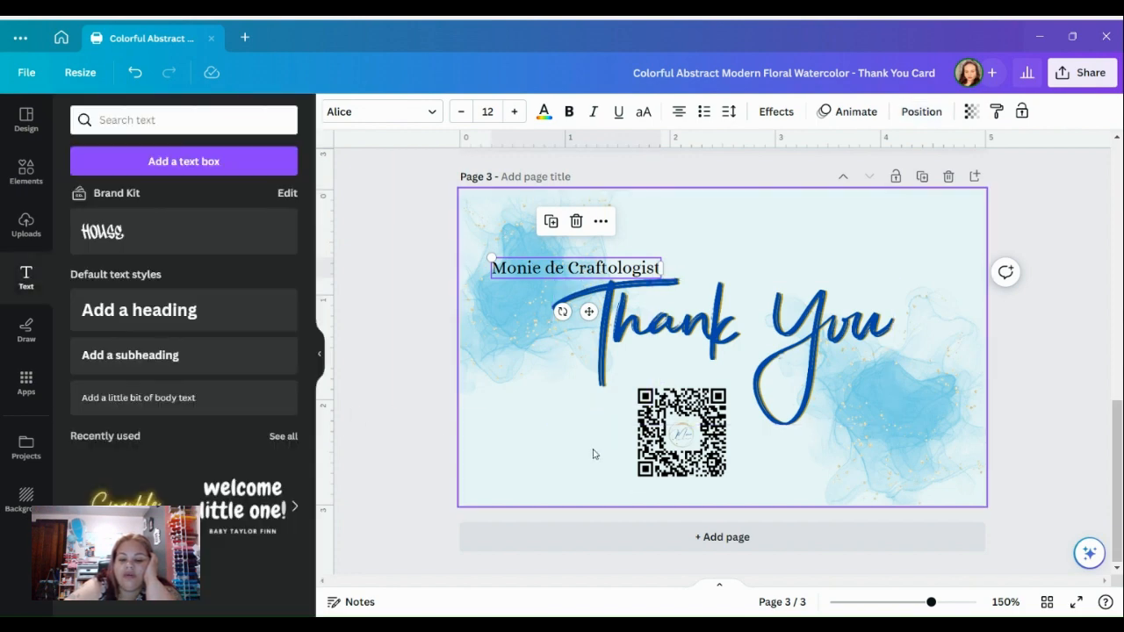
click(421, 475)
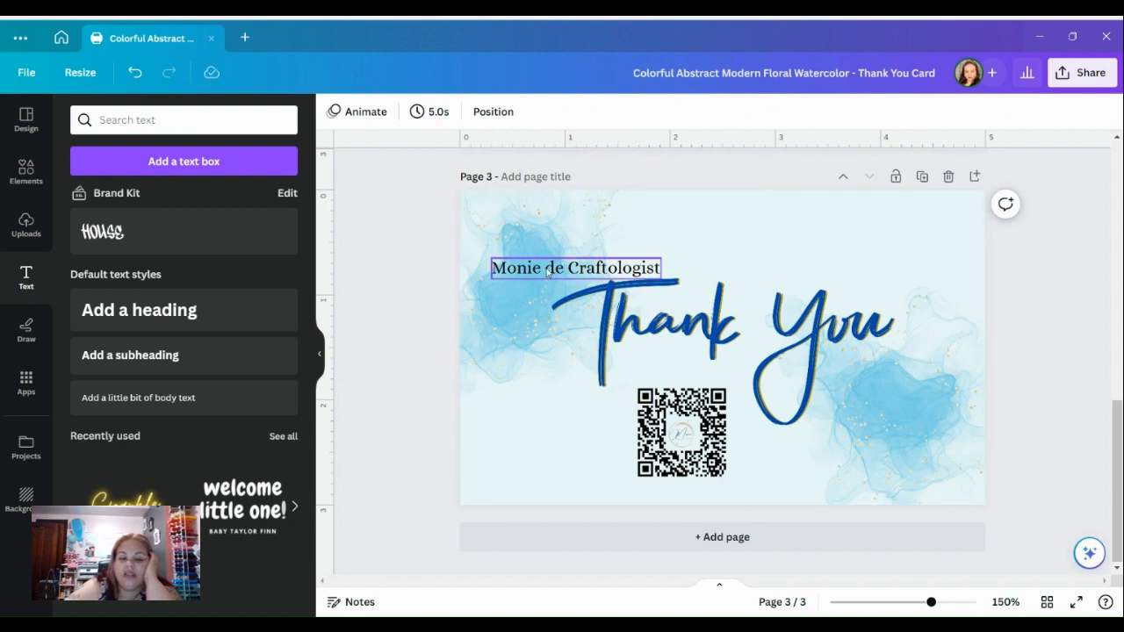
Move the "Monie de Craftologist" text above the Thank You heading and color it gold #bc9c22
drag(546, 272, 720, 237)
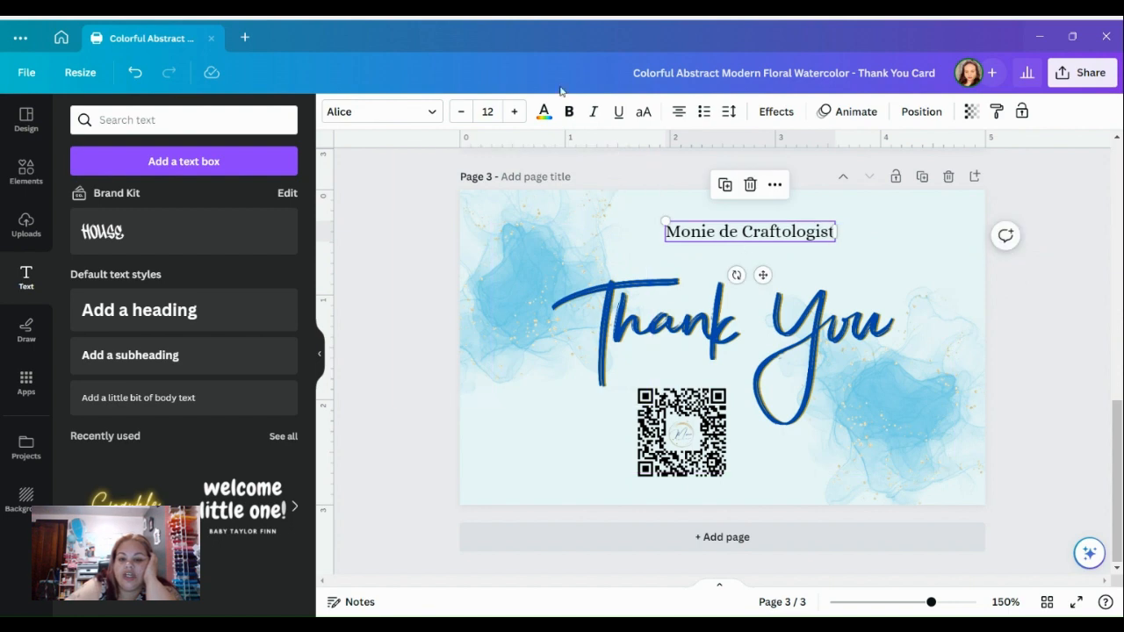
click(543, 114)
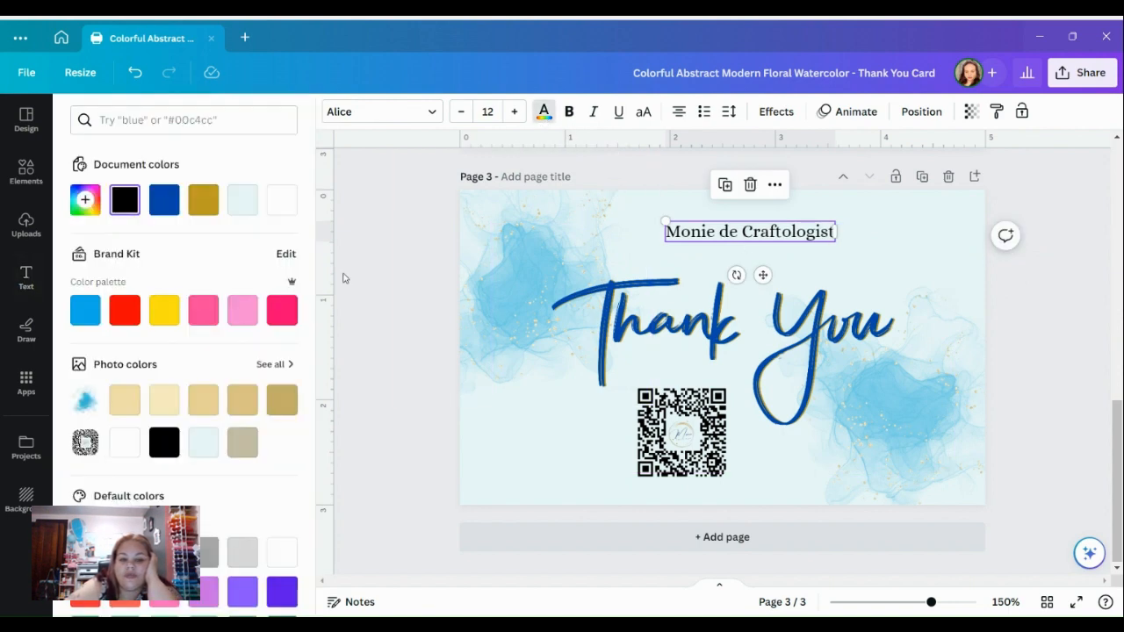
click(204, 207)
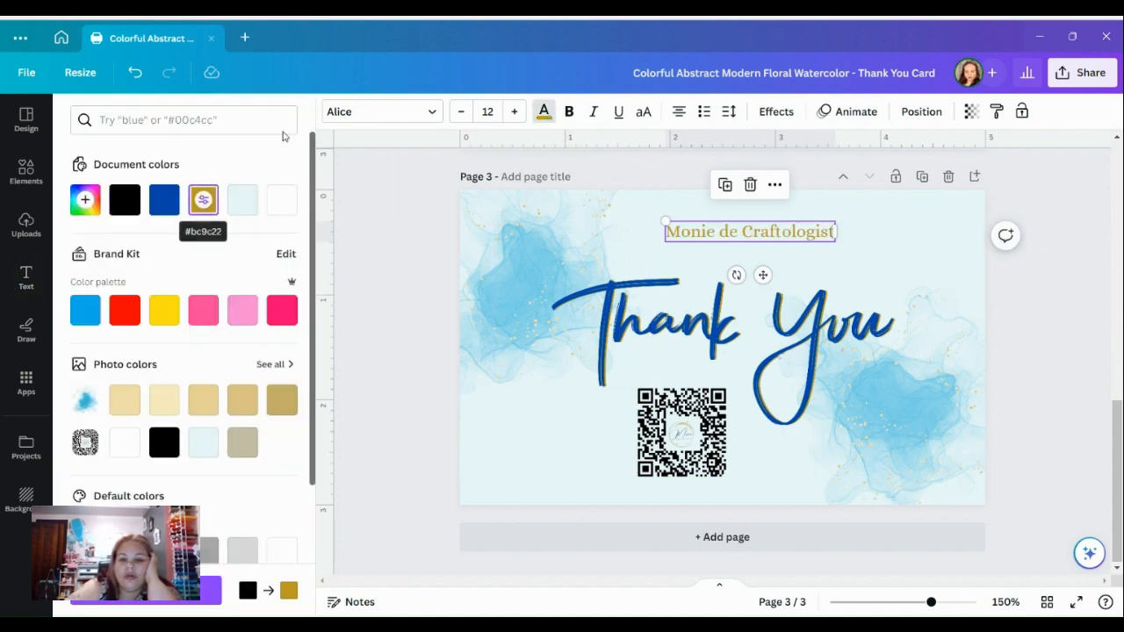
Make the "Monie de Craftologist" text bold, trying italic as well but leaving it off
click(568, 111)
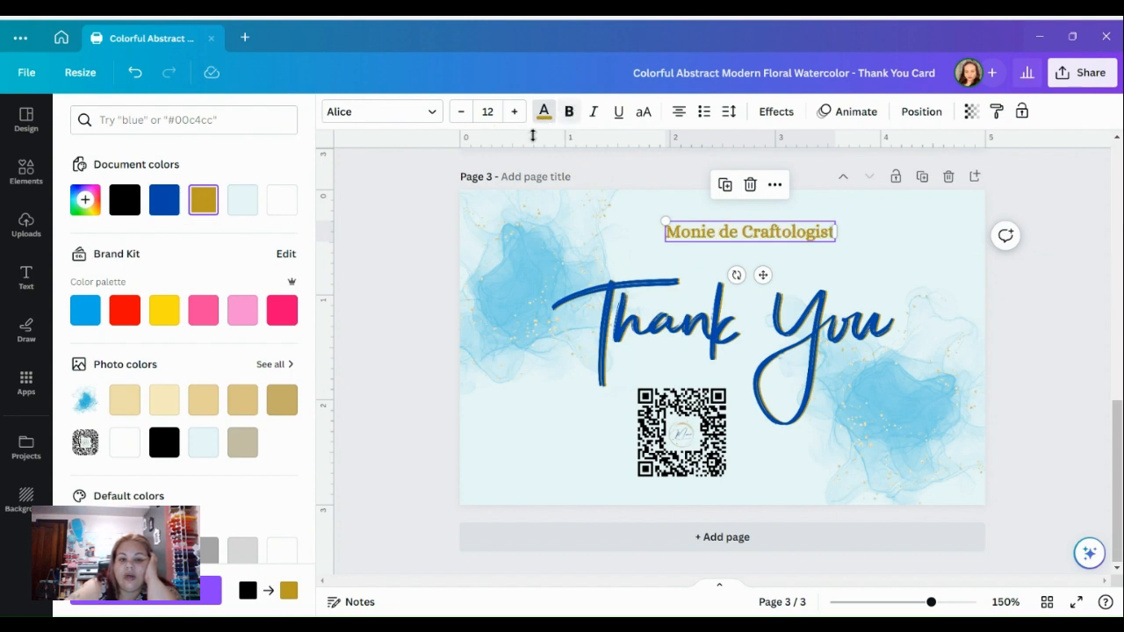
click(594, 112)
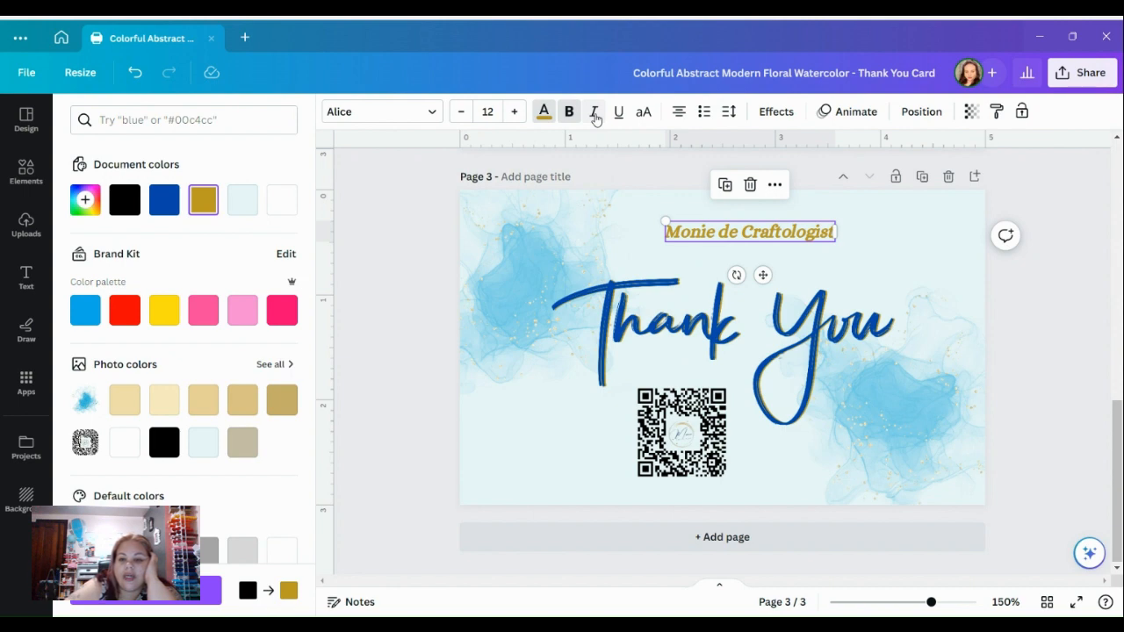
click(595, 112)
click(577, 119)
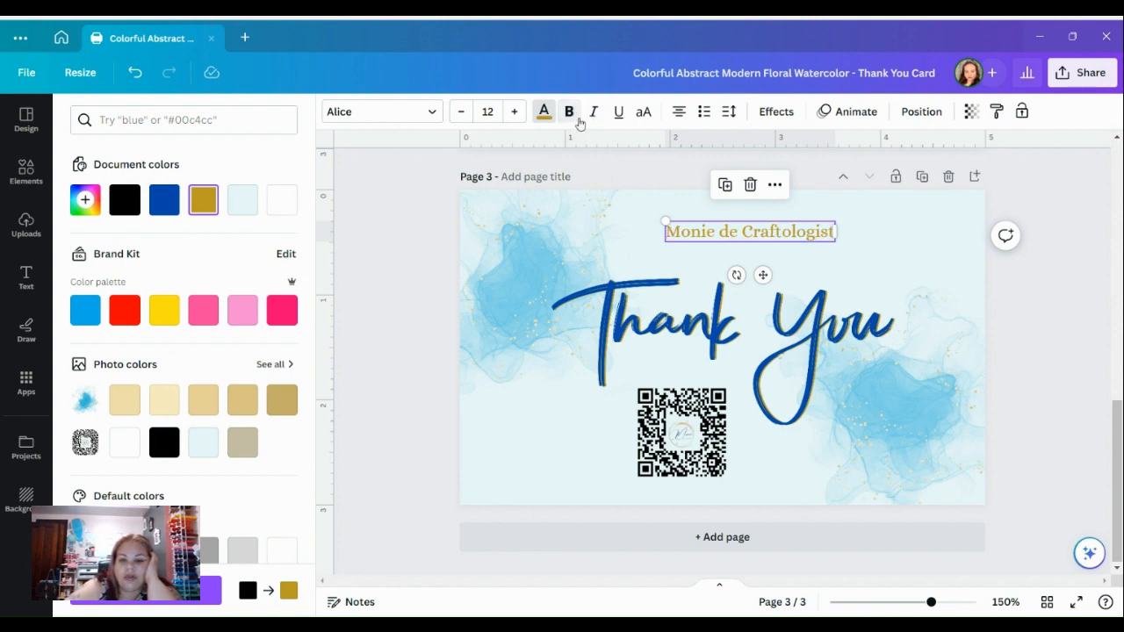
click(579, 122)
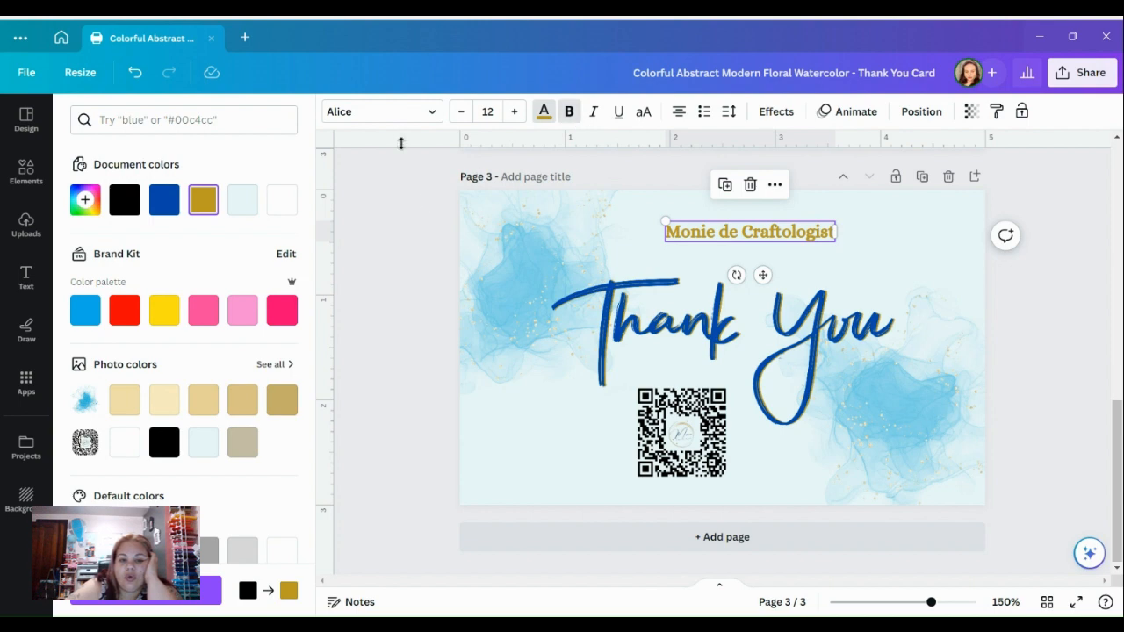
Change the font of the "Monie de Craftologist" text to Breathing and deselect it
click(391, 113)
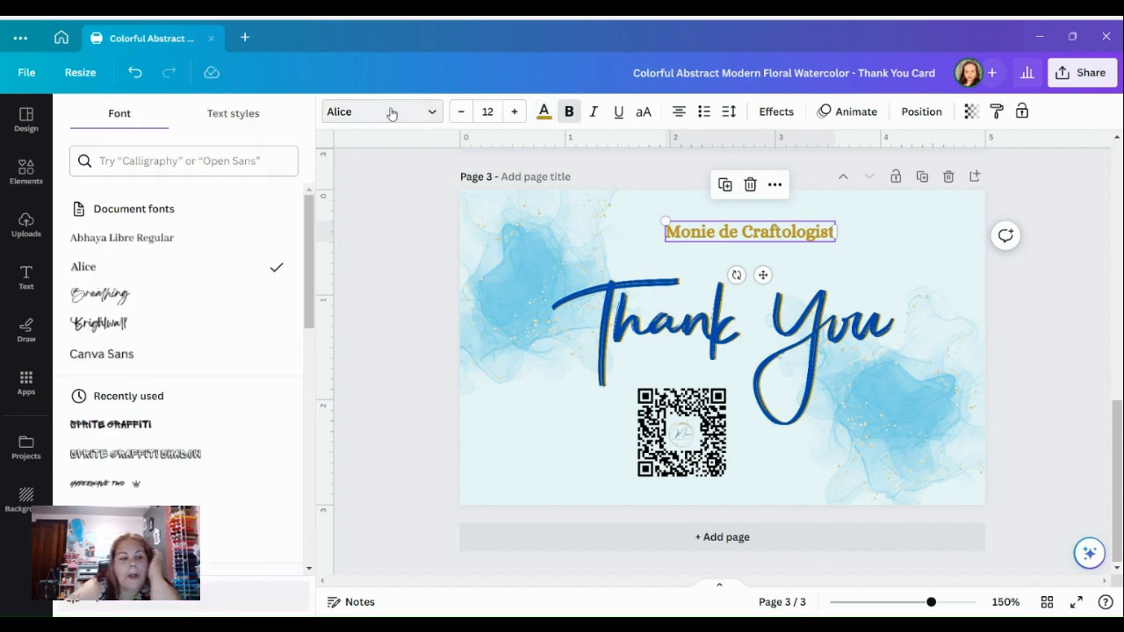
click(128, 295)
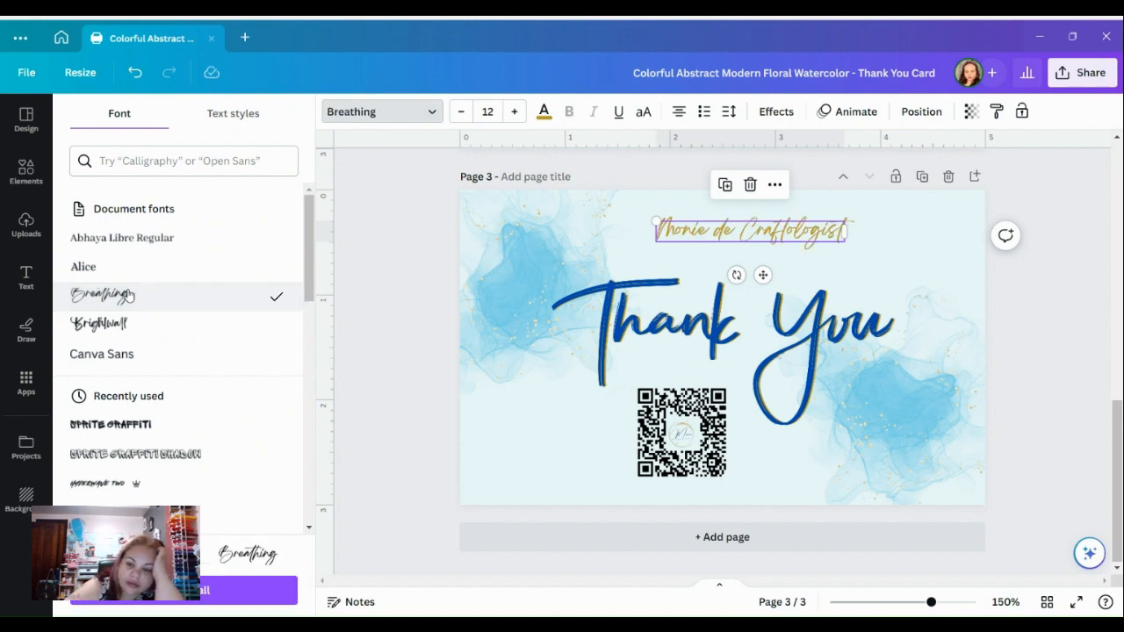
click(885, 254)
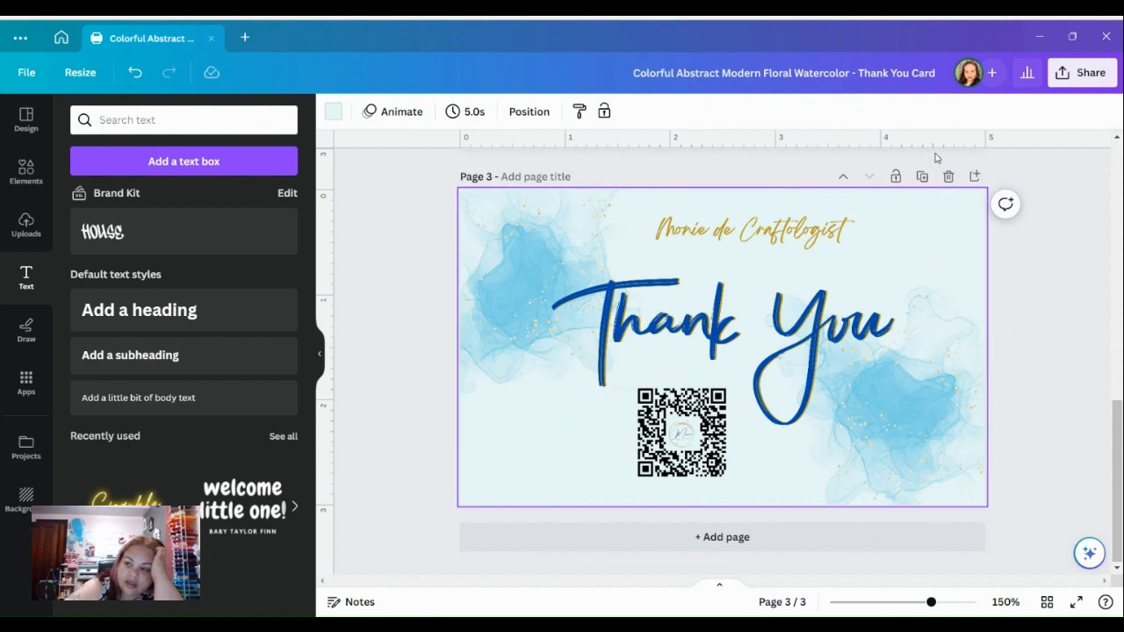
Set up the design's download as a PNG containing only Page 3
click(1101, 77)
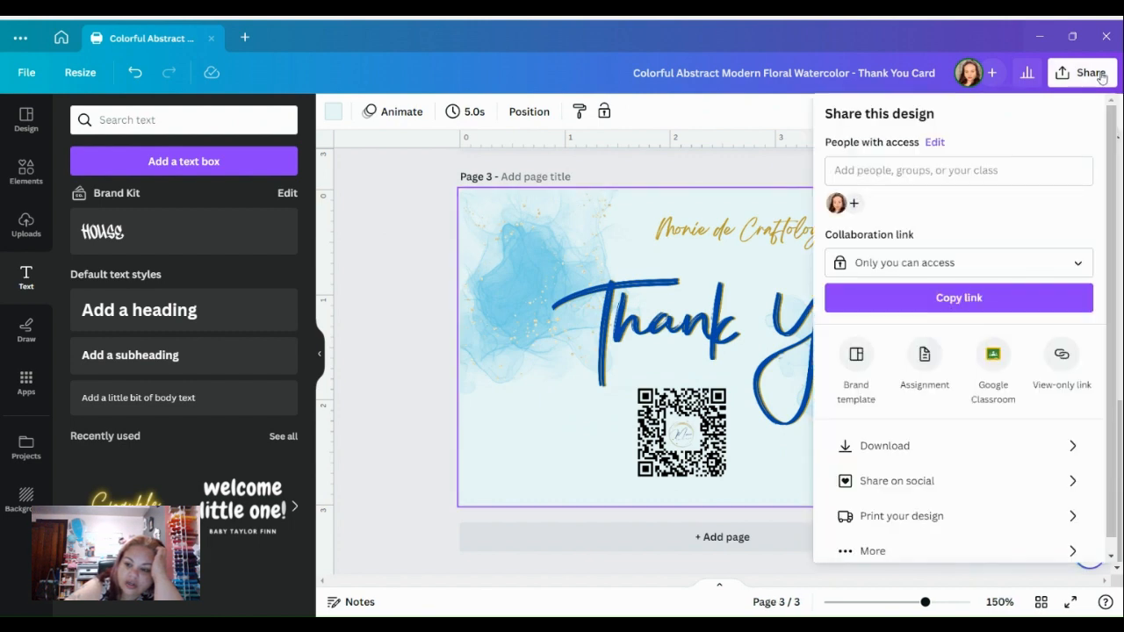
click(1017, 452)
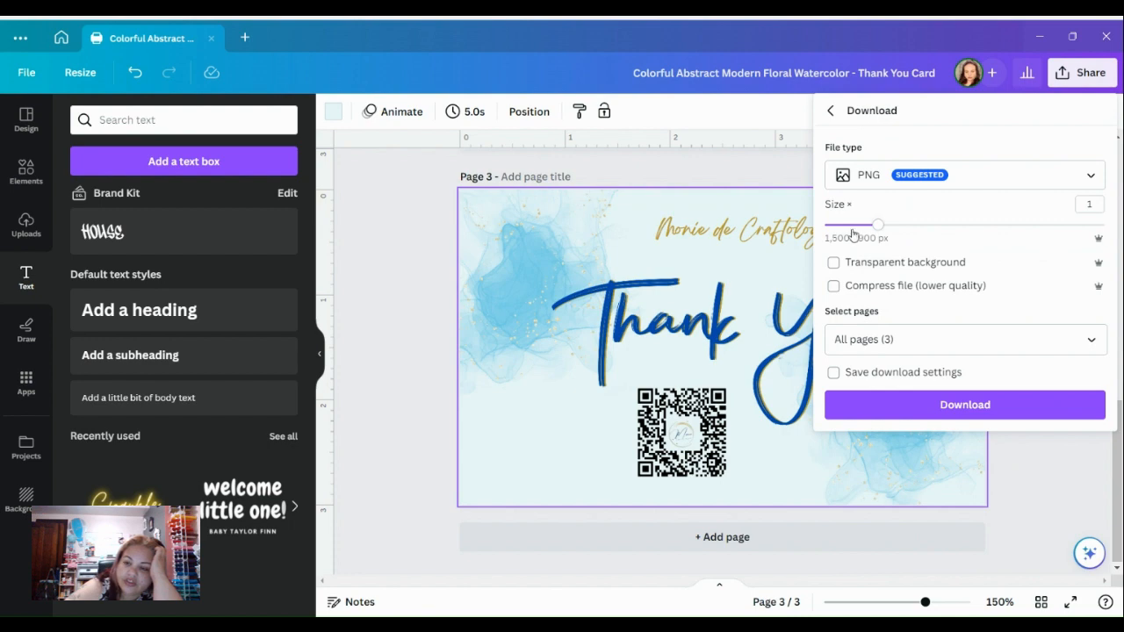
click(876, 179)
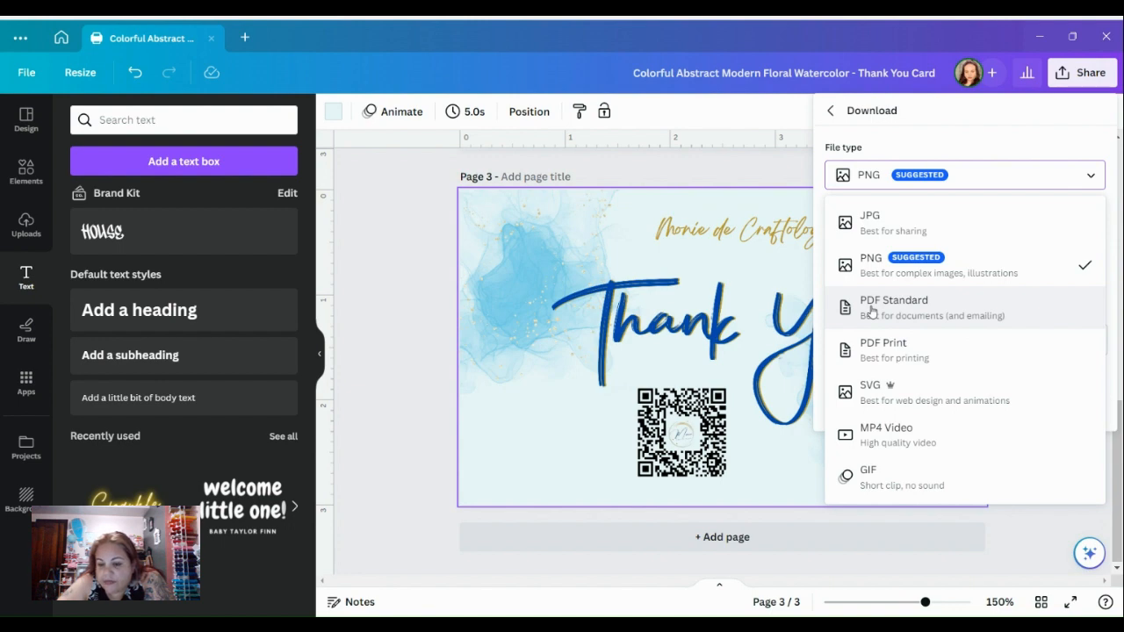
click(960, 272)
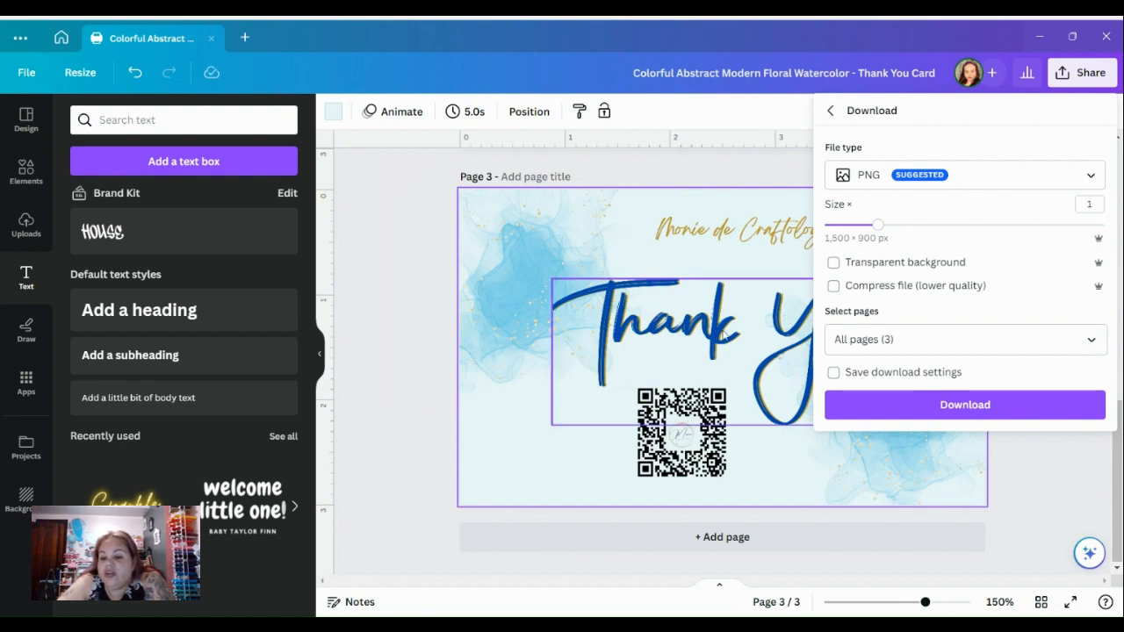
click(1089, 343)
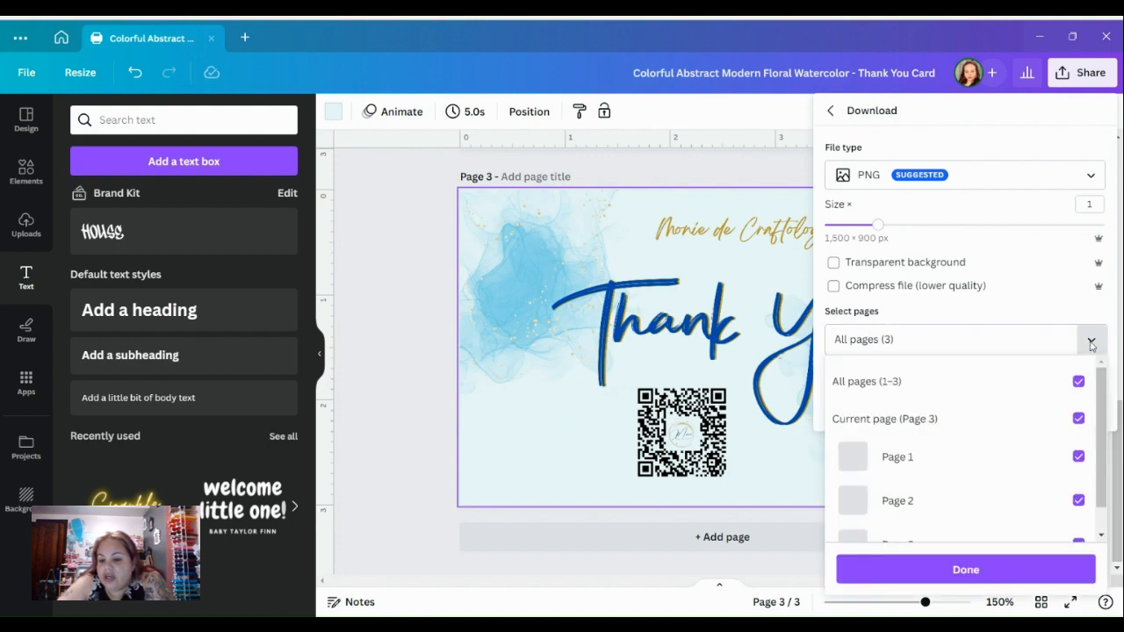
click(1078, 384)
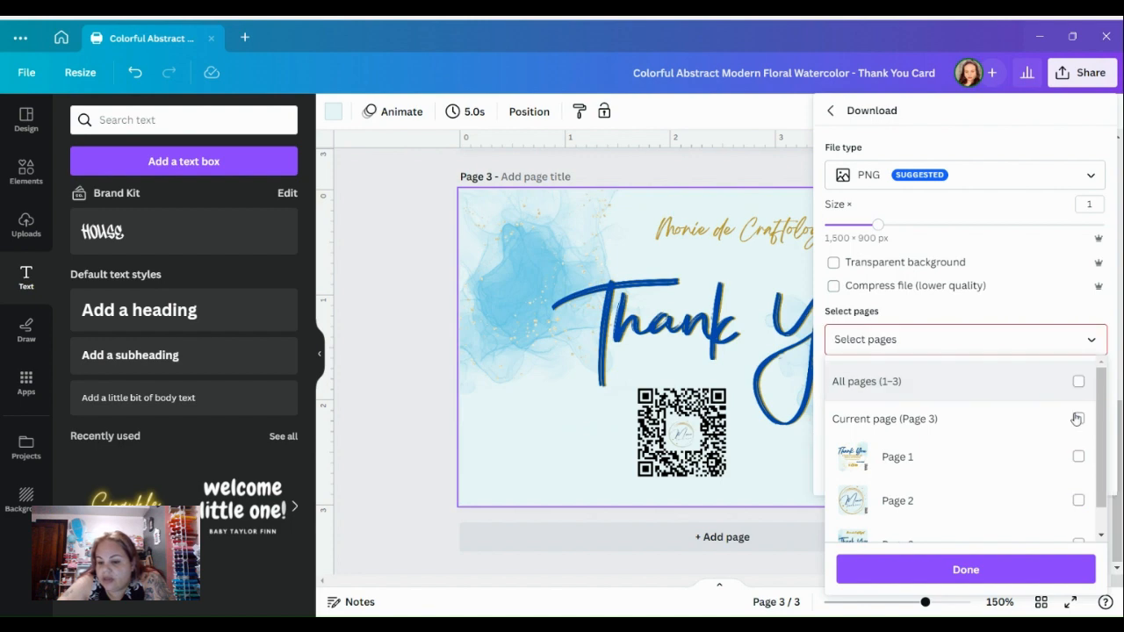
scroll(970, 481, down, 1)
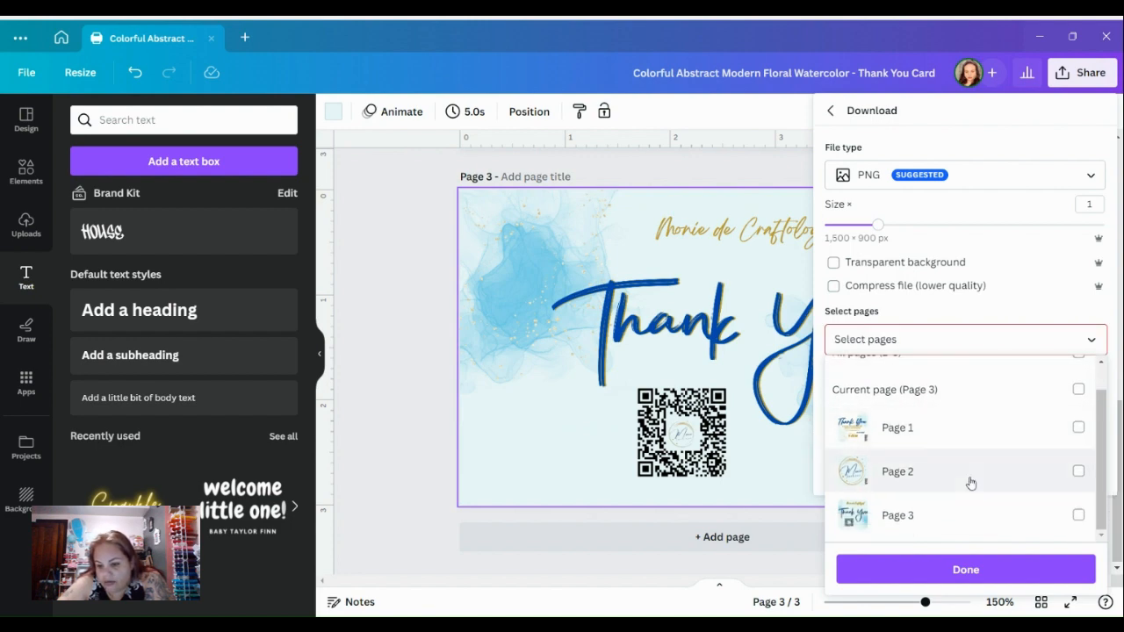
click(1078, 516)
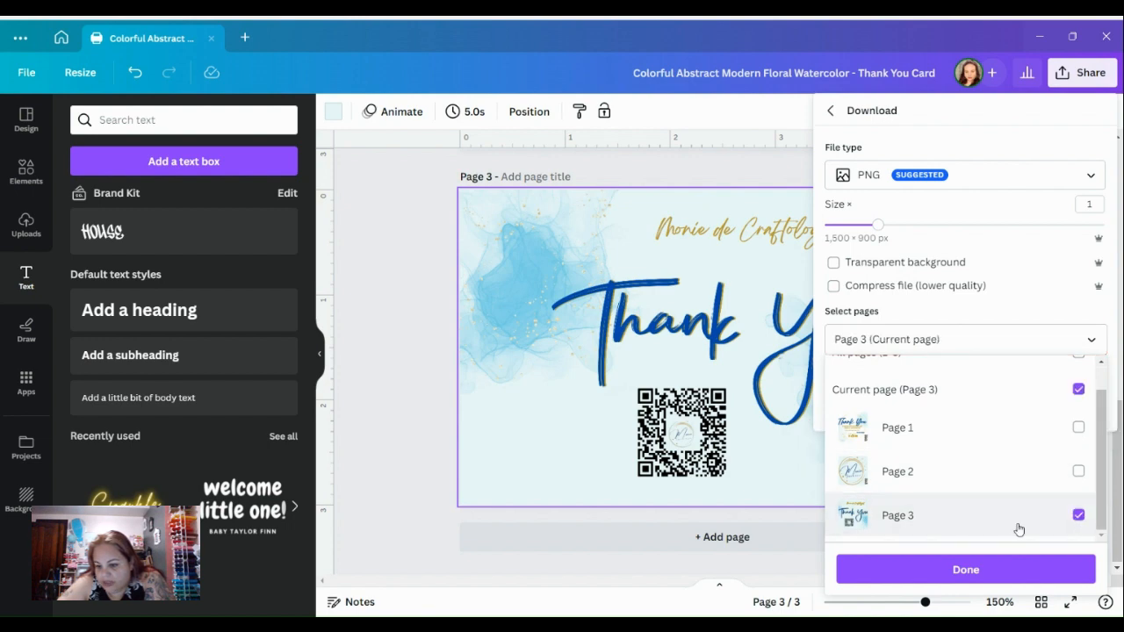
click(1034, 577)
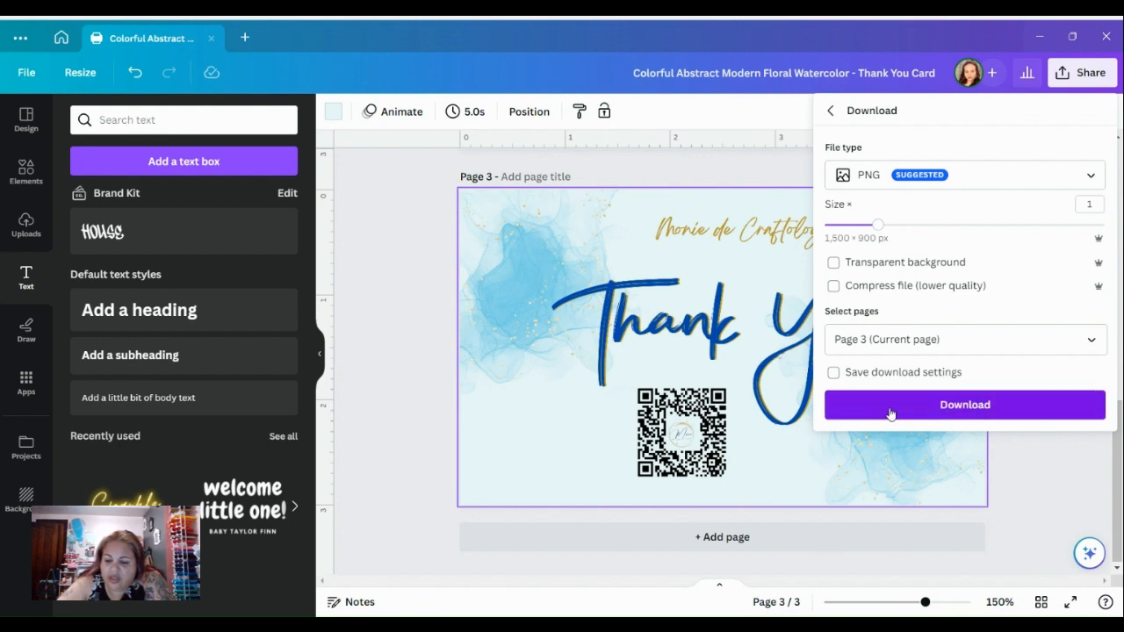
Try downloading the page under the file name "Thank you sample", backing out before saving
click(1001, 405)
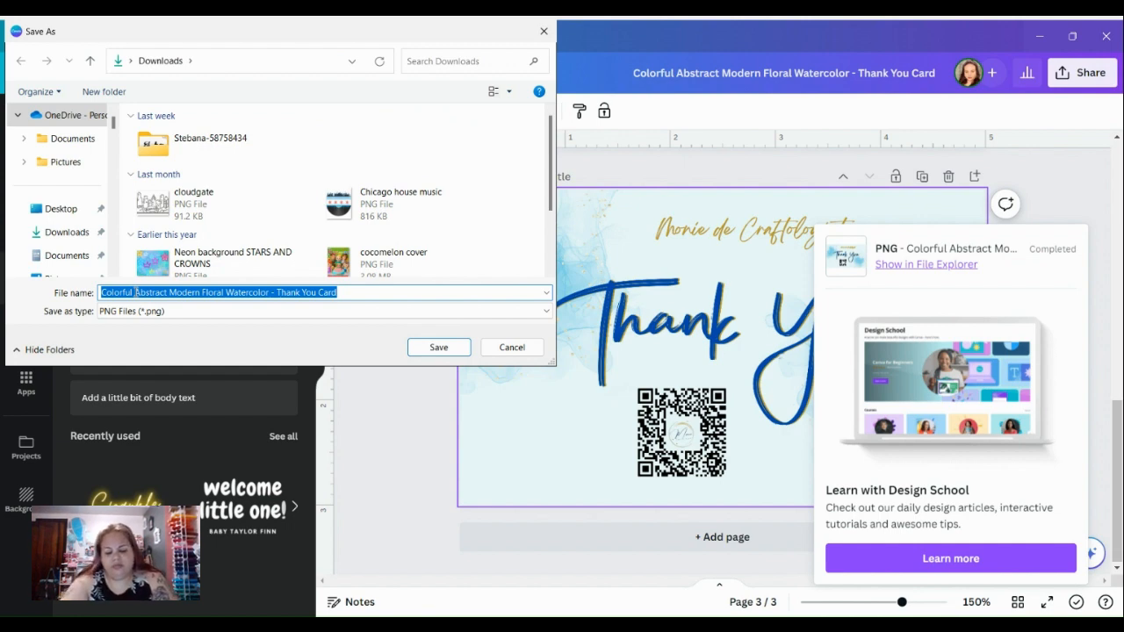
text(Th)
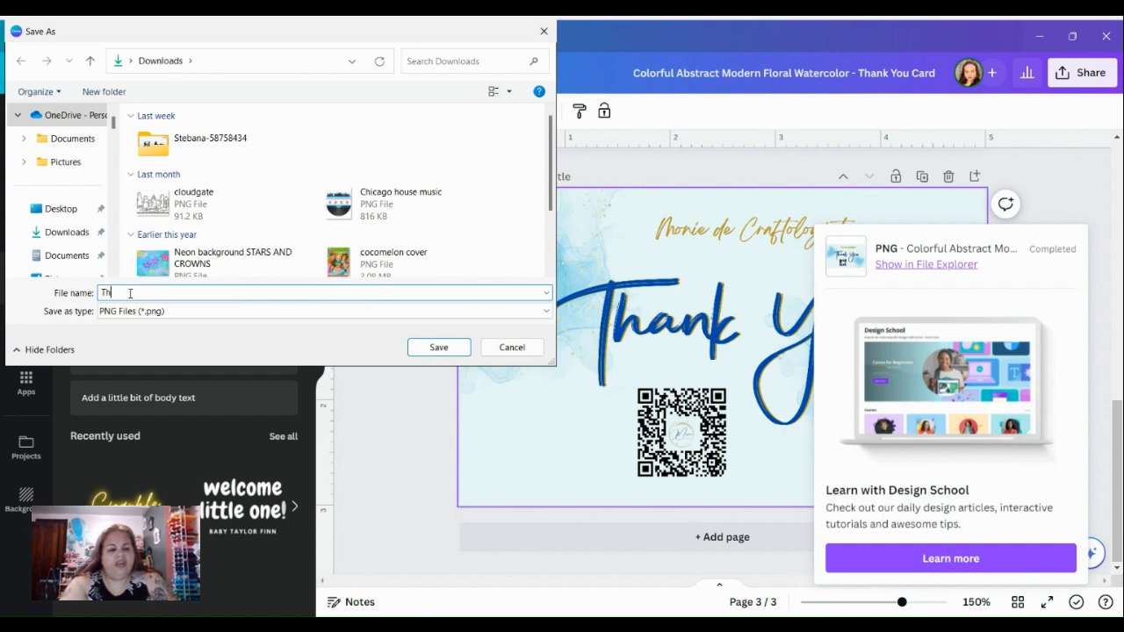
text(ank you sample)
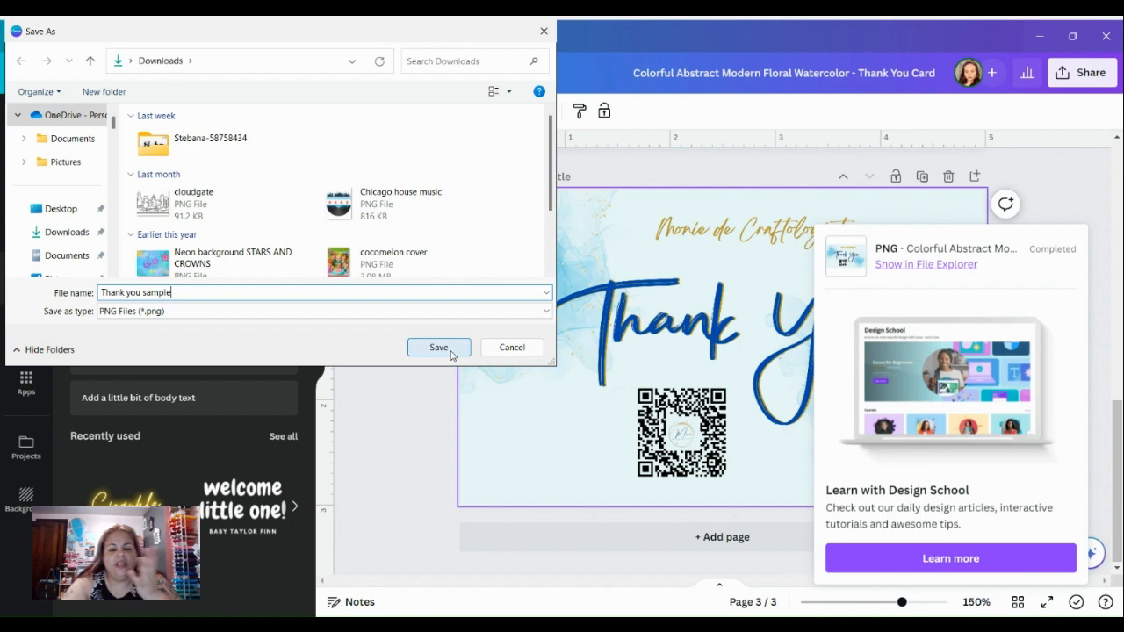
click(530, 349)
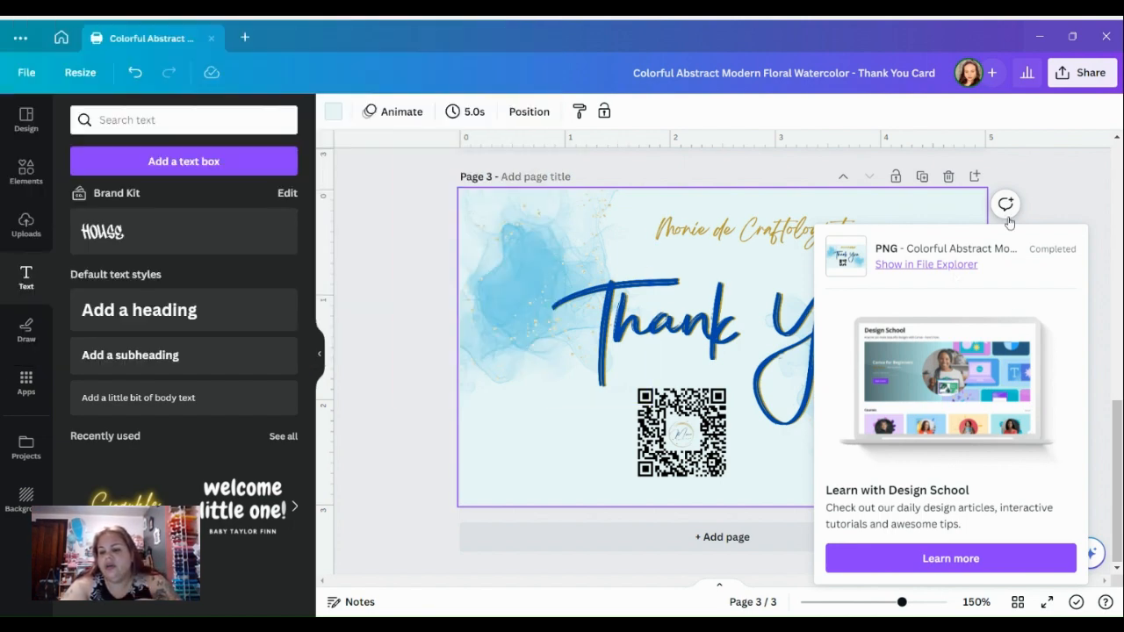
Switch to Silhouette Studio and close the list of recovered documents
click(1084, 198)
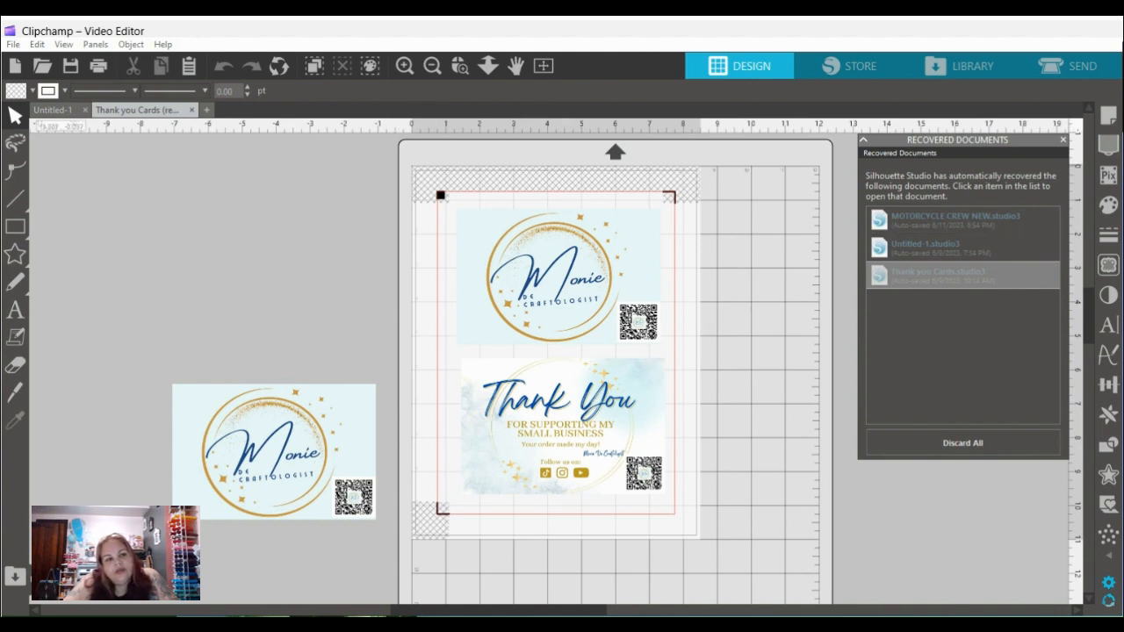
click(1062, 140)
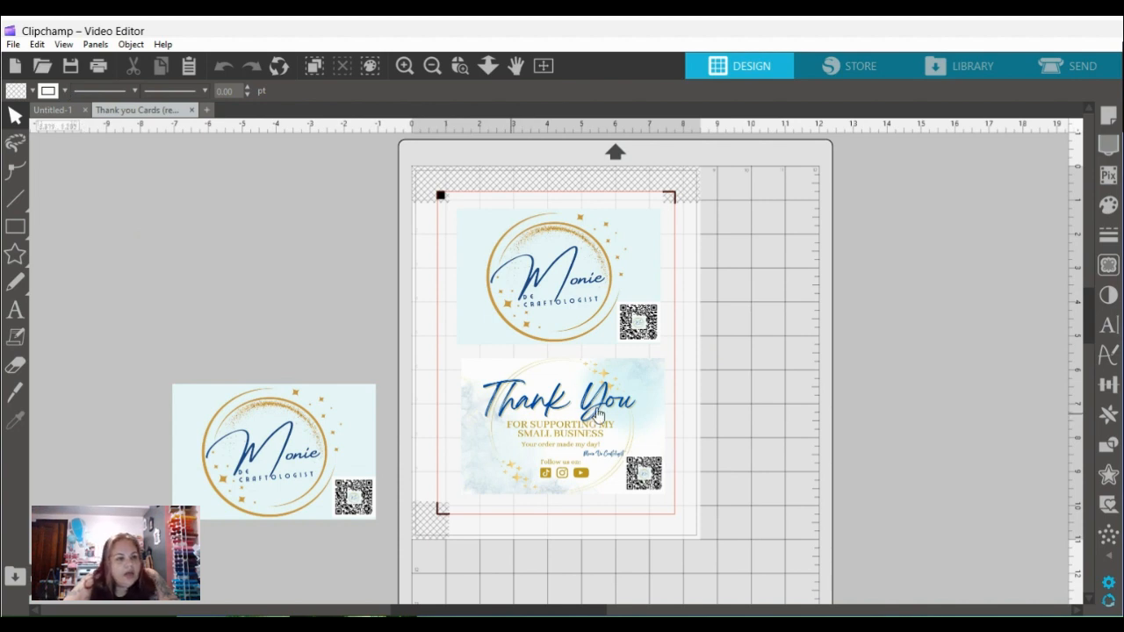
Start merging a file into the thank-you card layout and open the "Monie Craftologist Business" folder on the USB Drive
click(13, 44)
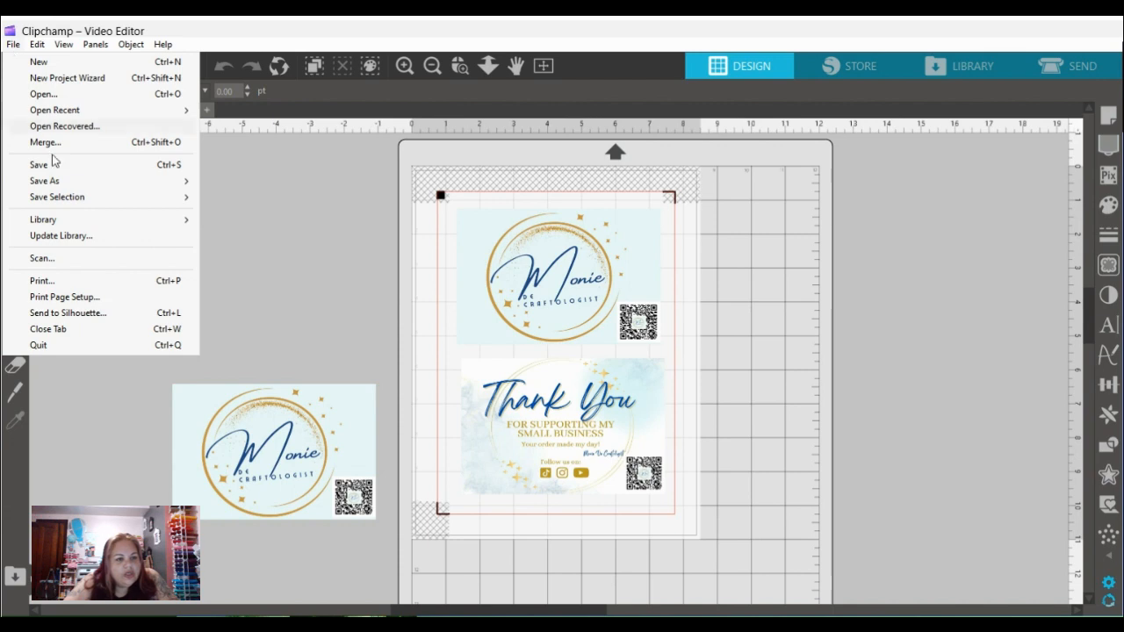
click(57, 180)
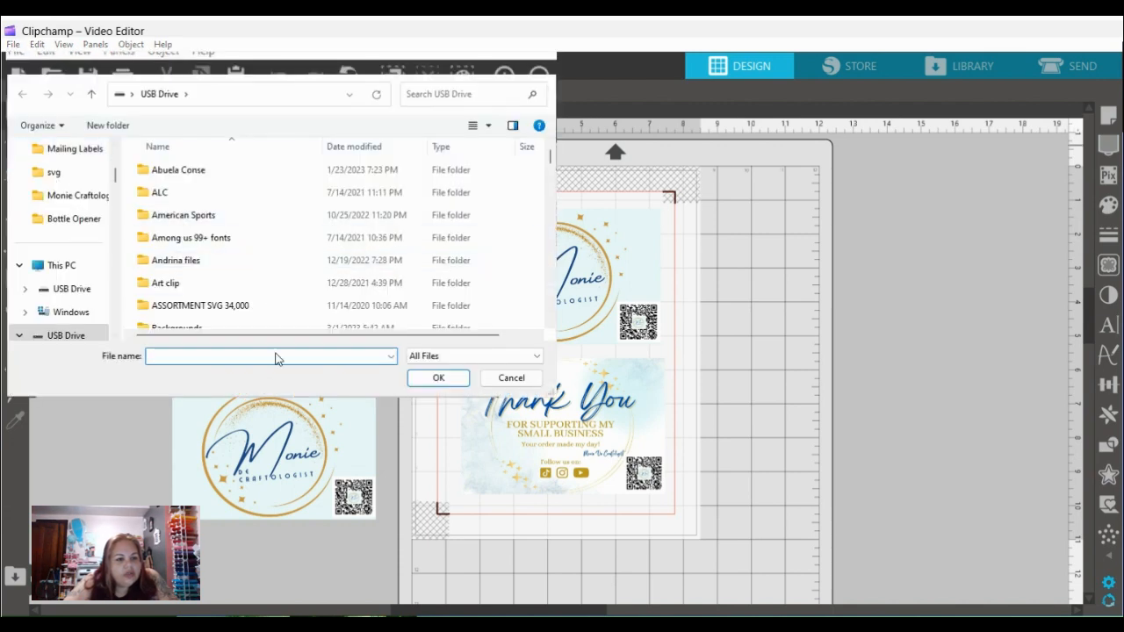
scroll(291, 394, down, 5)
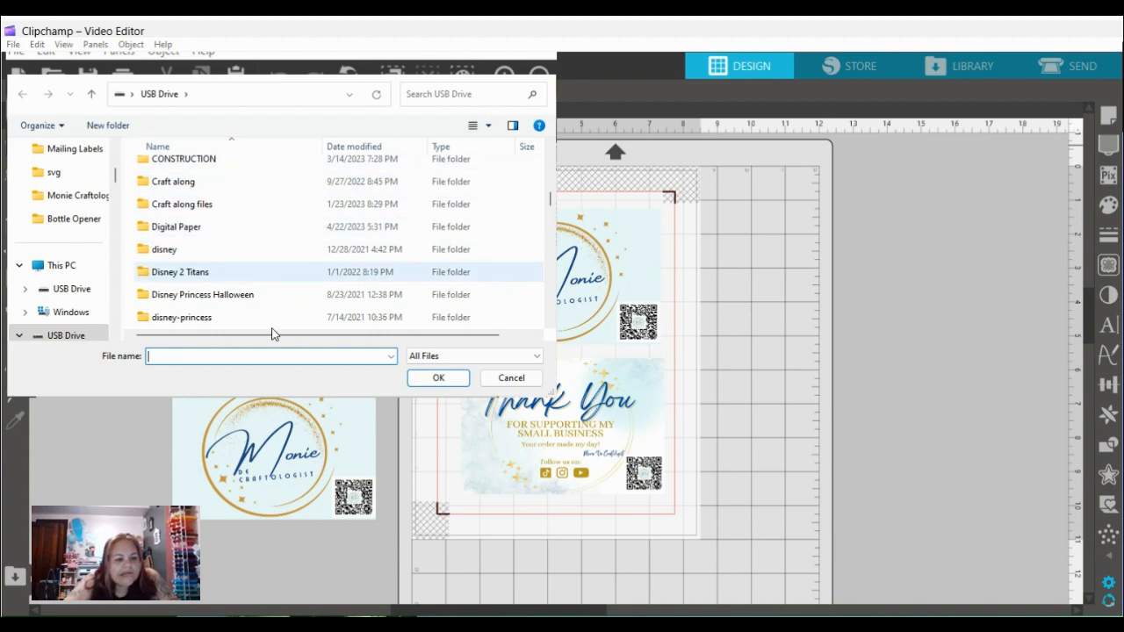
scroll(272, 334, down, 15)
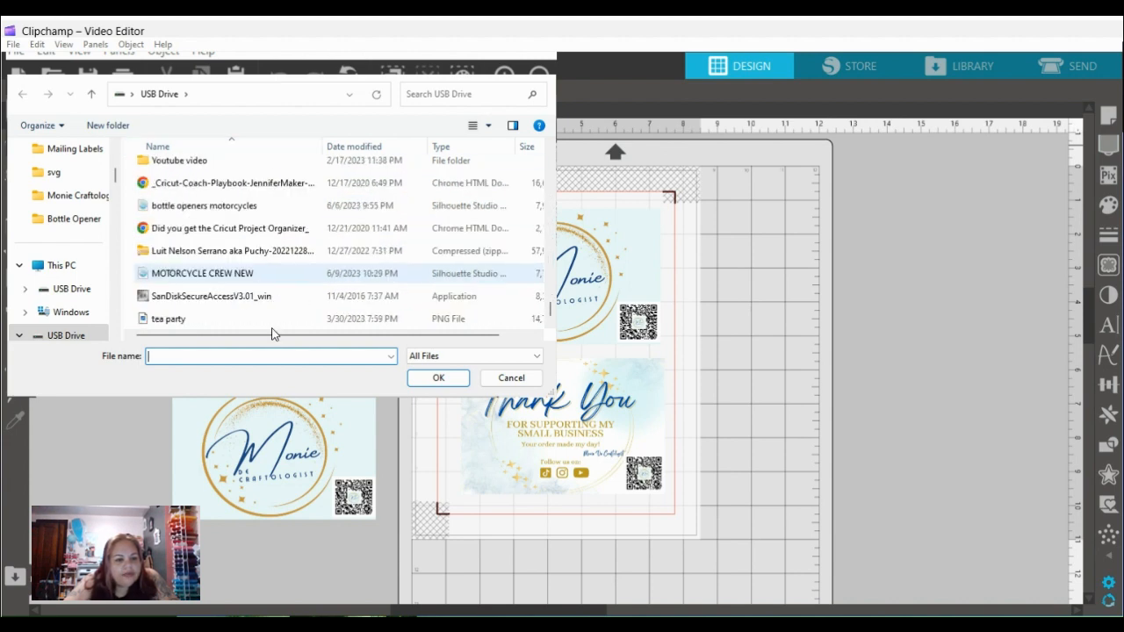
scroll(272, 334, up, 15)
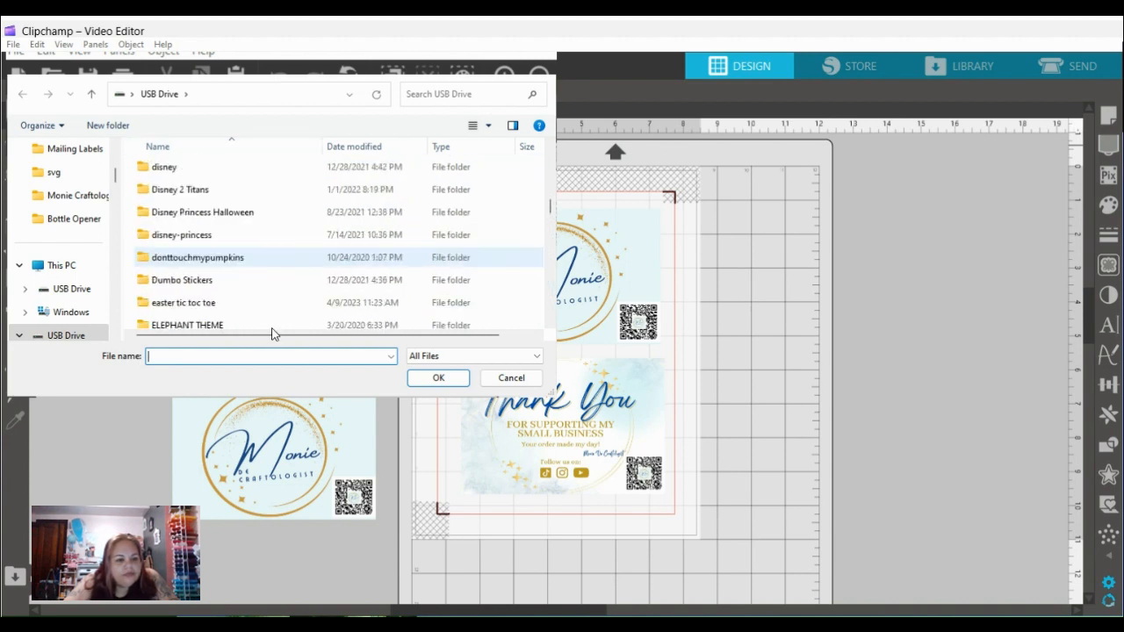
scroll(88, 404, down, 5)
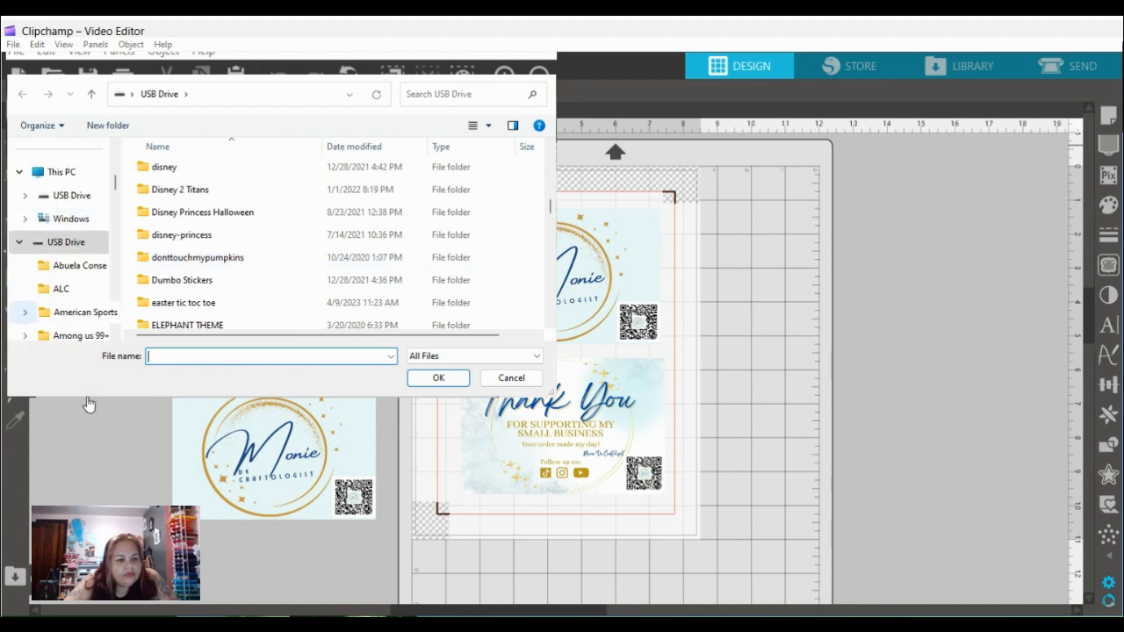
scroll(88, 404, down, 5)
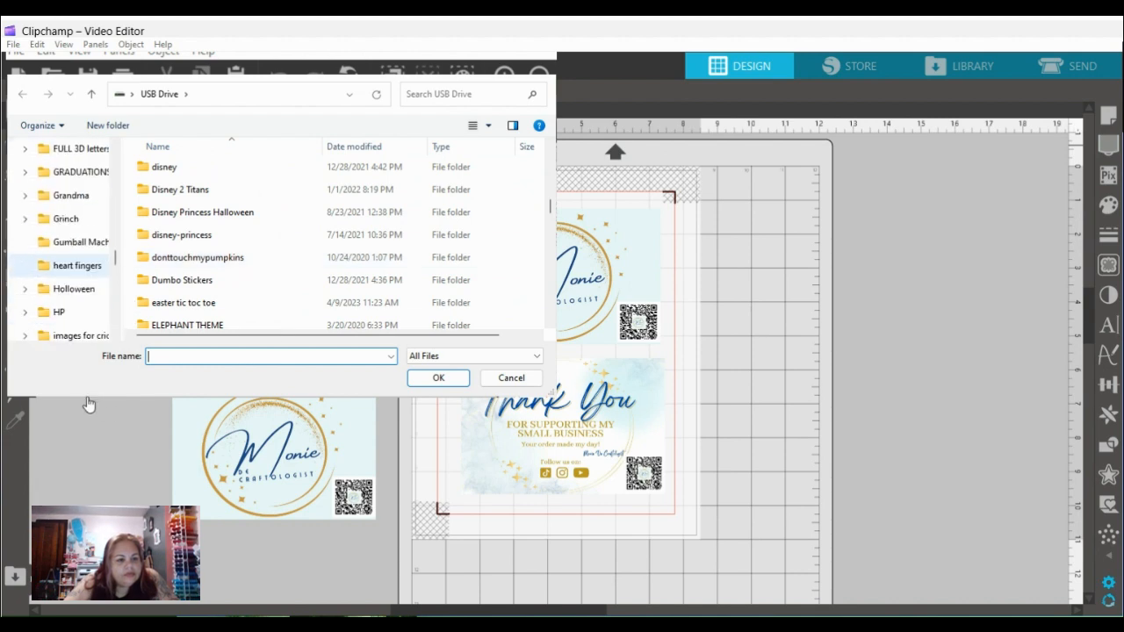
scroll(87, 404, down, 2)
click(79, 335)
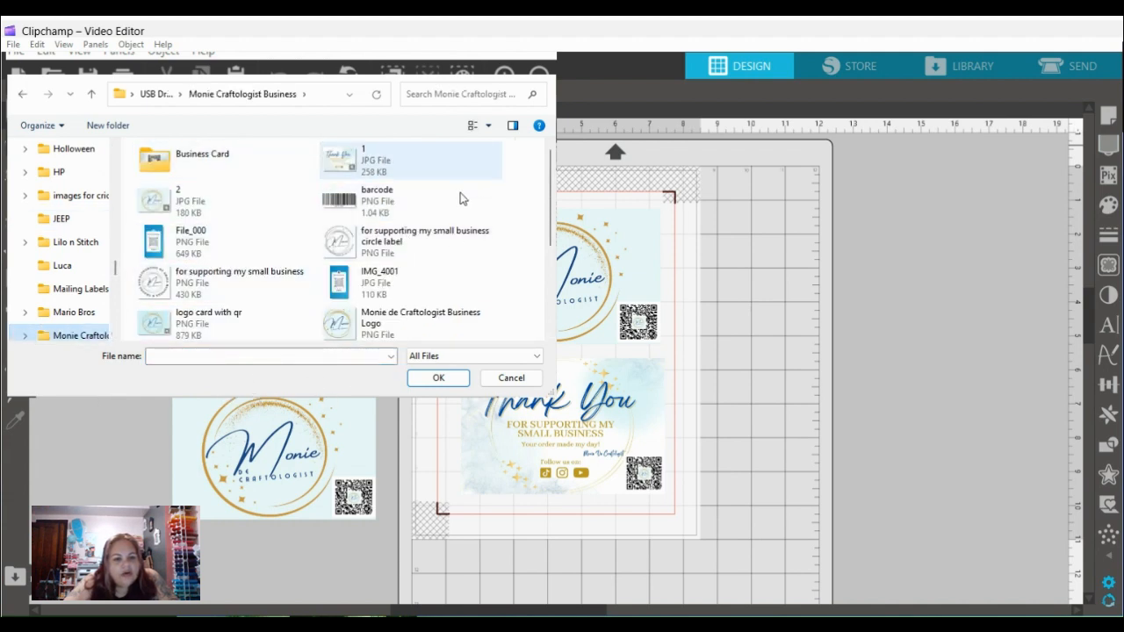
Merge the "Thank you card" PNG into the layout beside the page, and delete it again
click(439, 168)
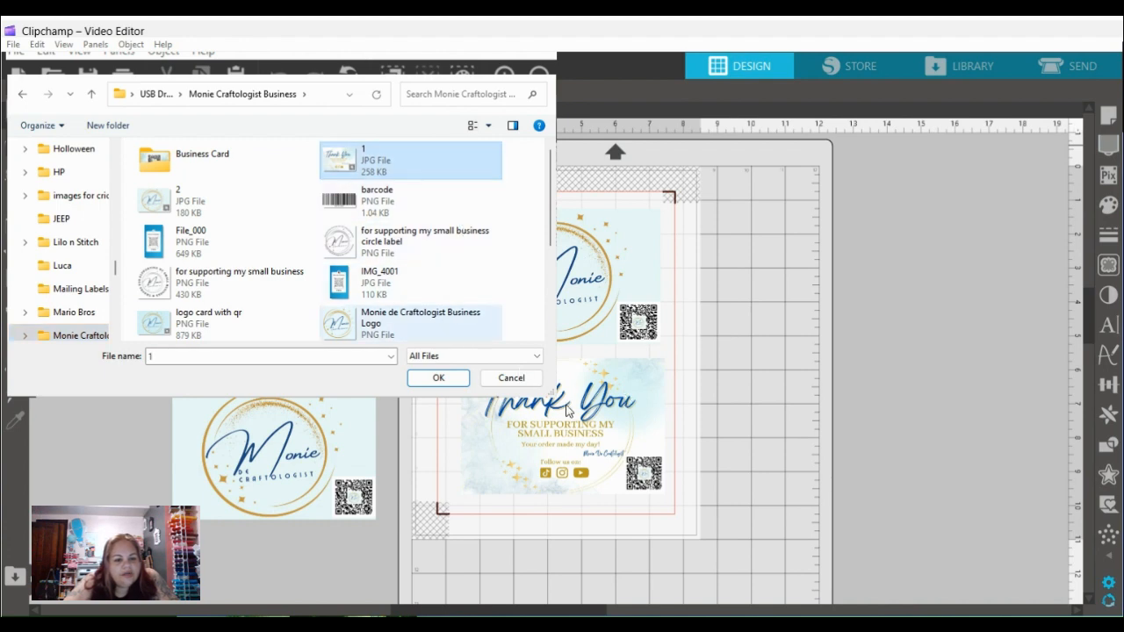
scroll(466, 325, down, 2)
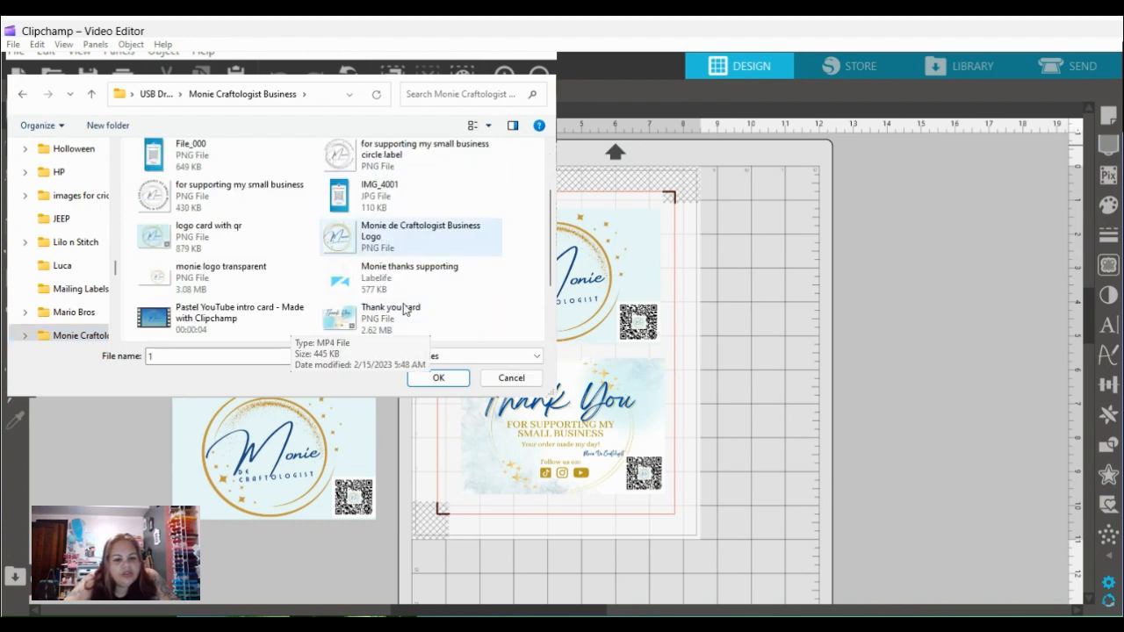
click(496, 327)
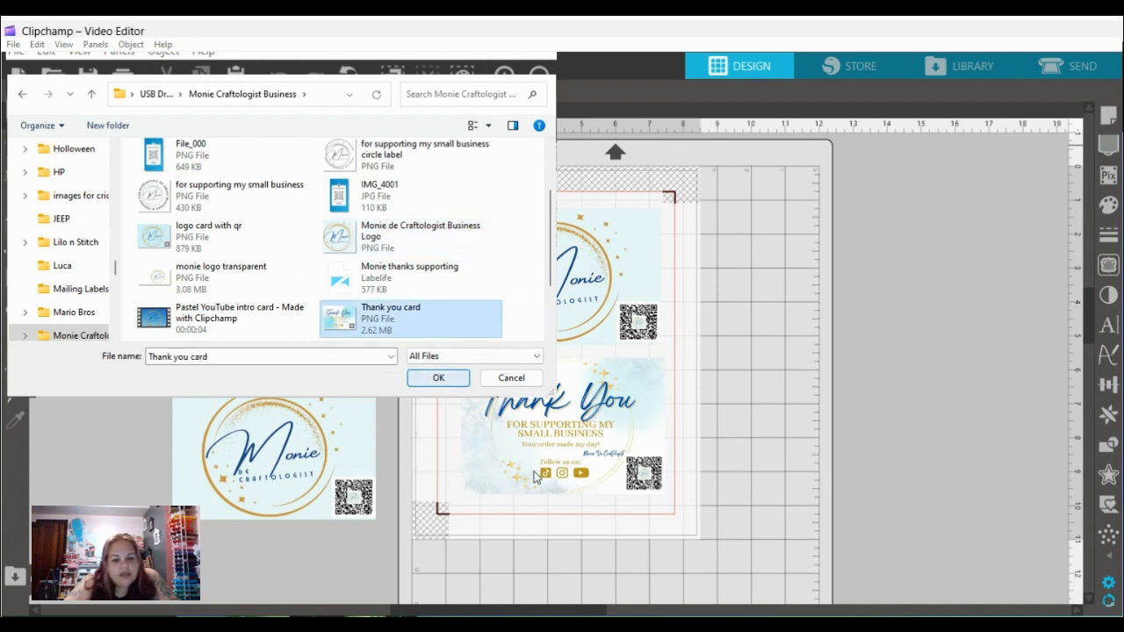
click(438, 378)
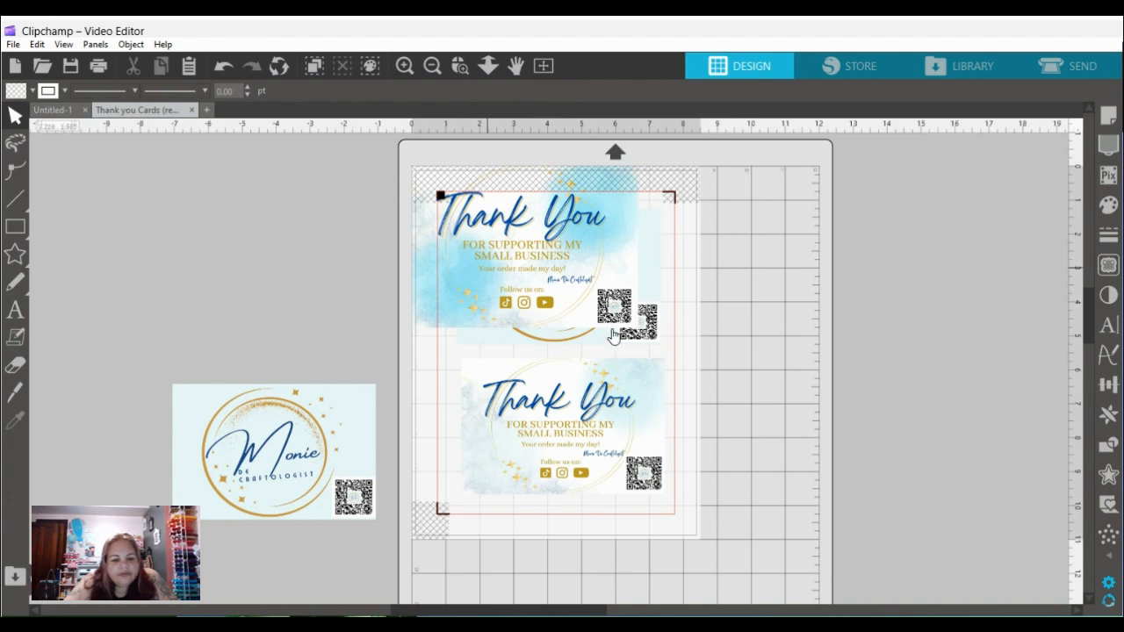
drag(612, 336, 273, 370)
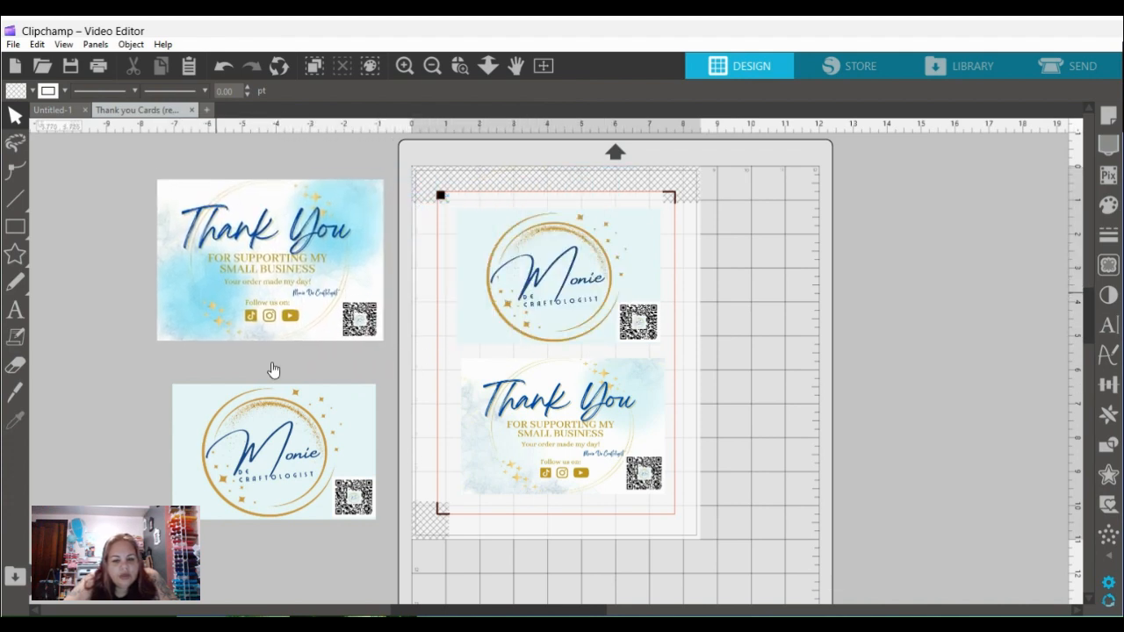
click(358, 337)
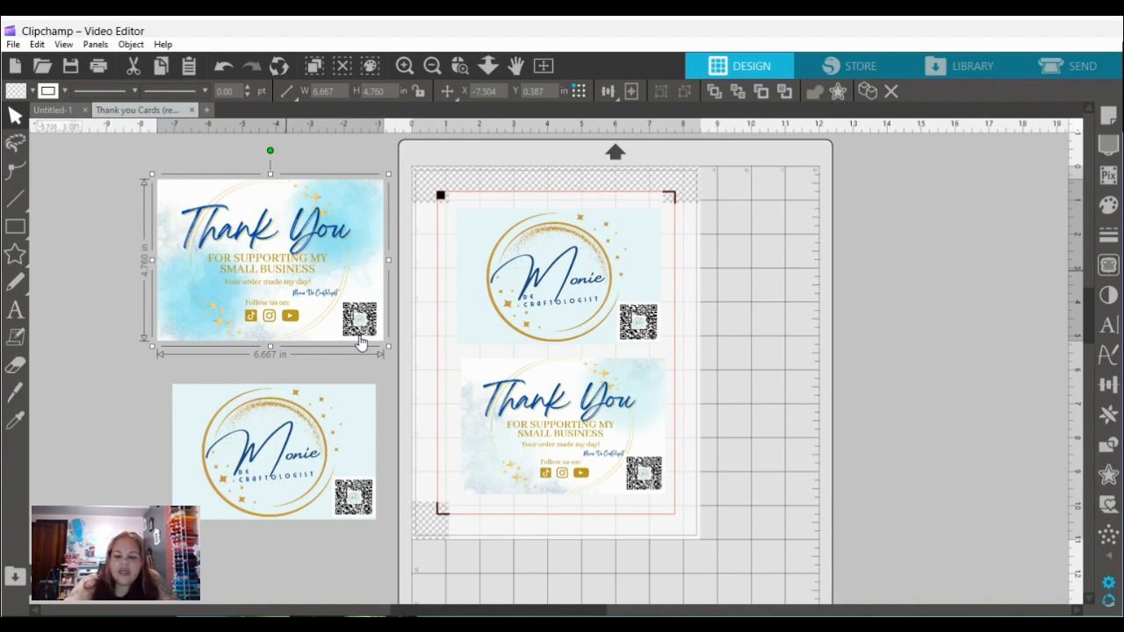
key(Delete)
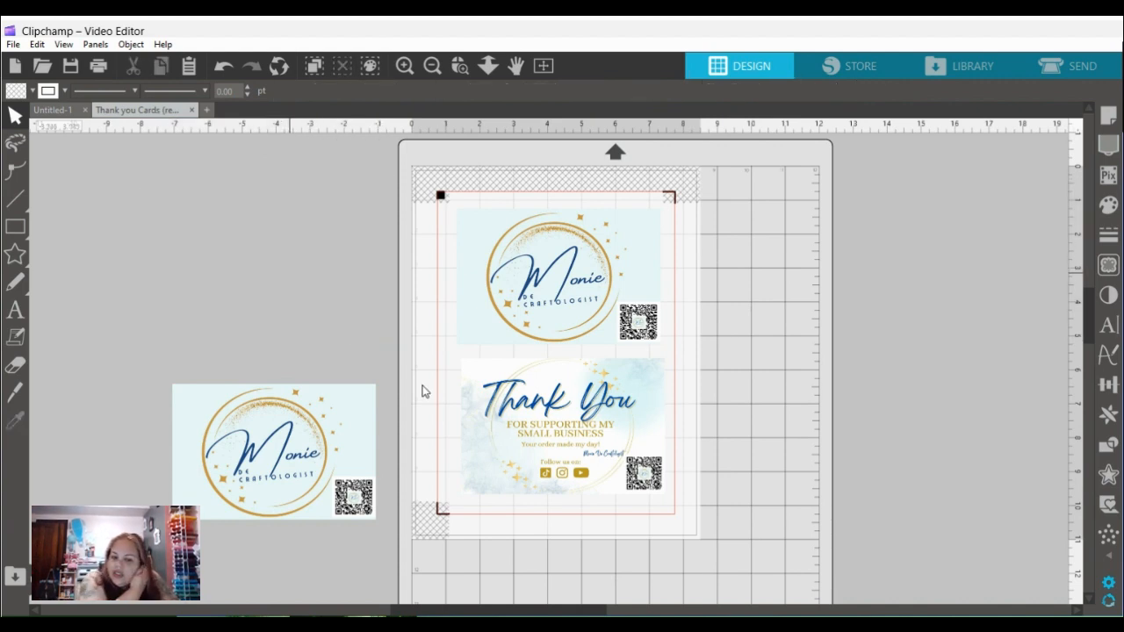
Move the logo card off the page, placing it above the other logo card beside the mat
click(669, 503)
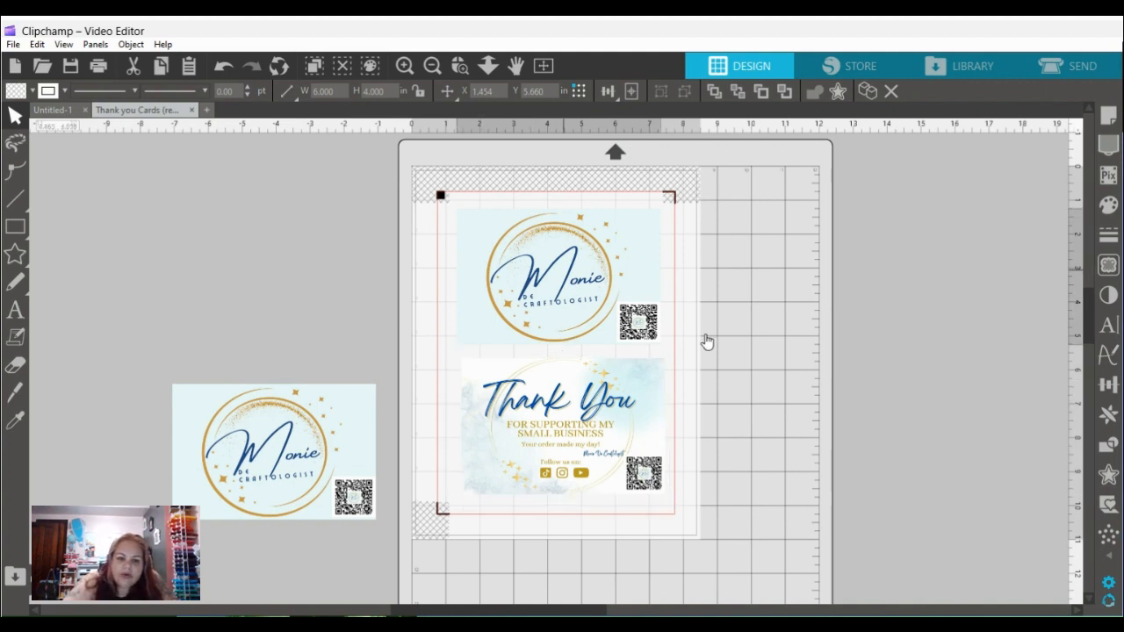
drag(630, 344, 342, 360)
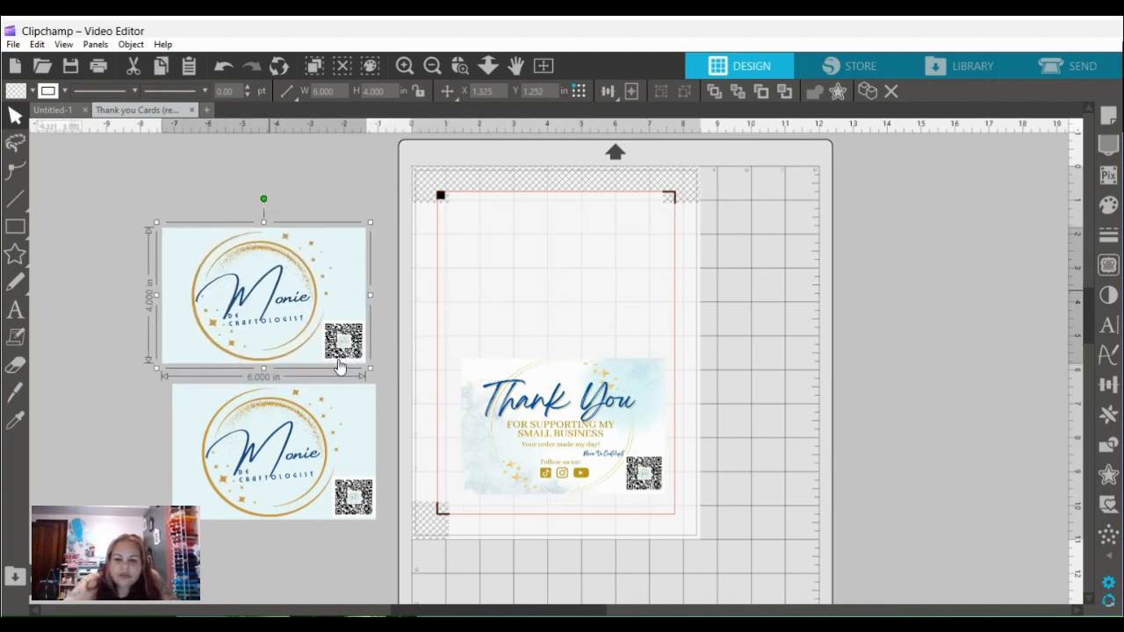
Move the thank-you card to the upper part of the page and resize it to 5 in wide by 3.5 in high
drag(700, 497, 690, 308)
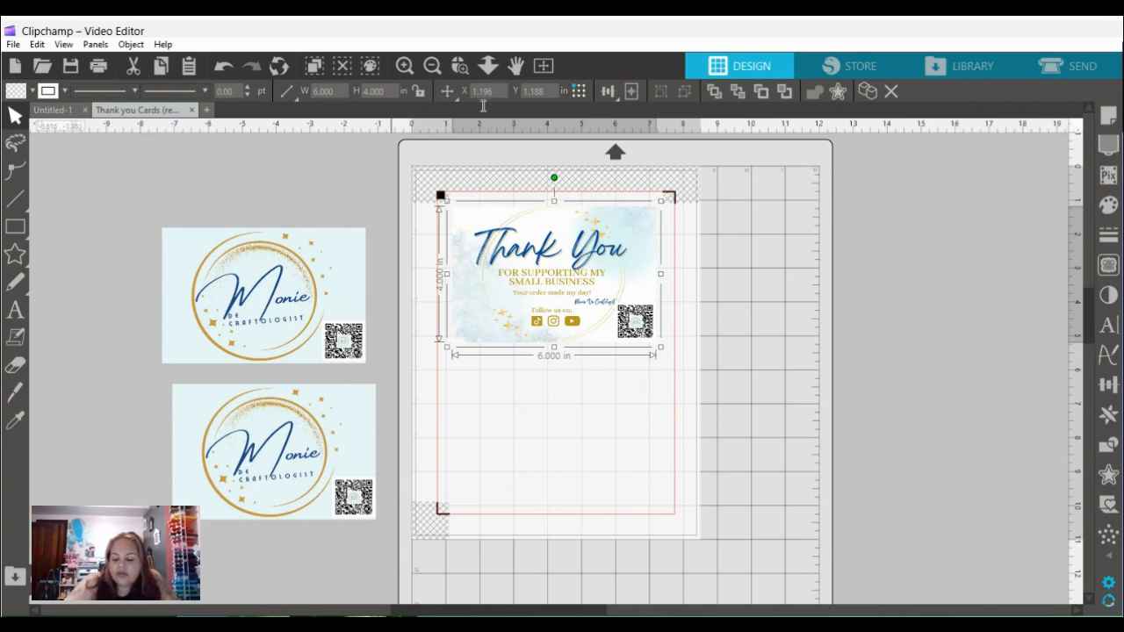
key(Tab)
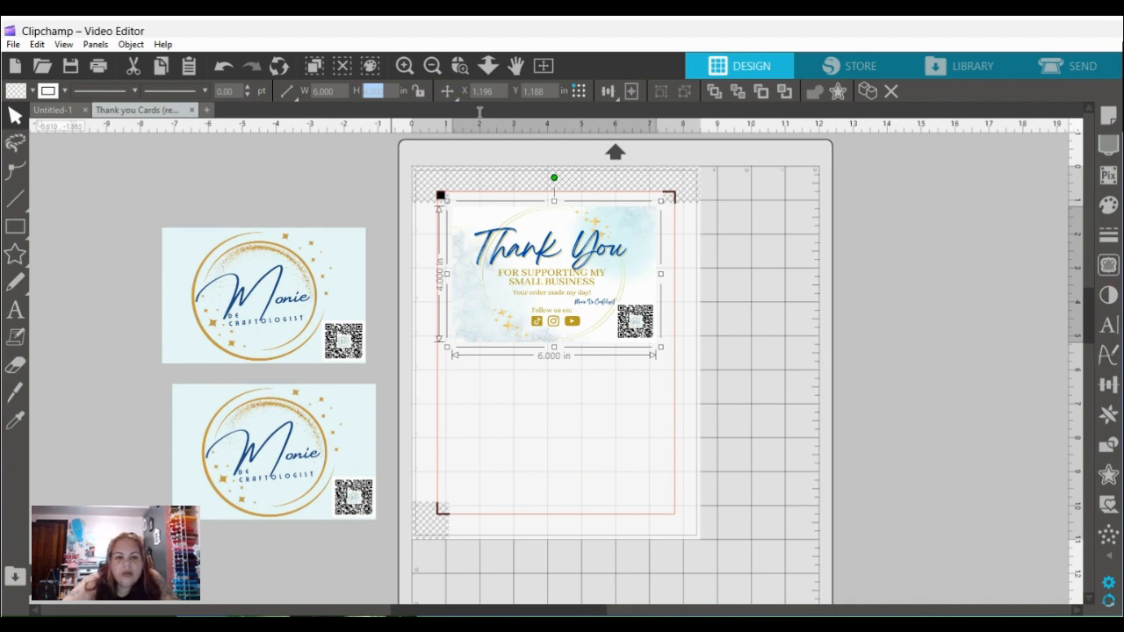
text(3.5)
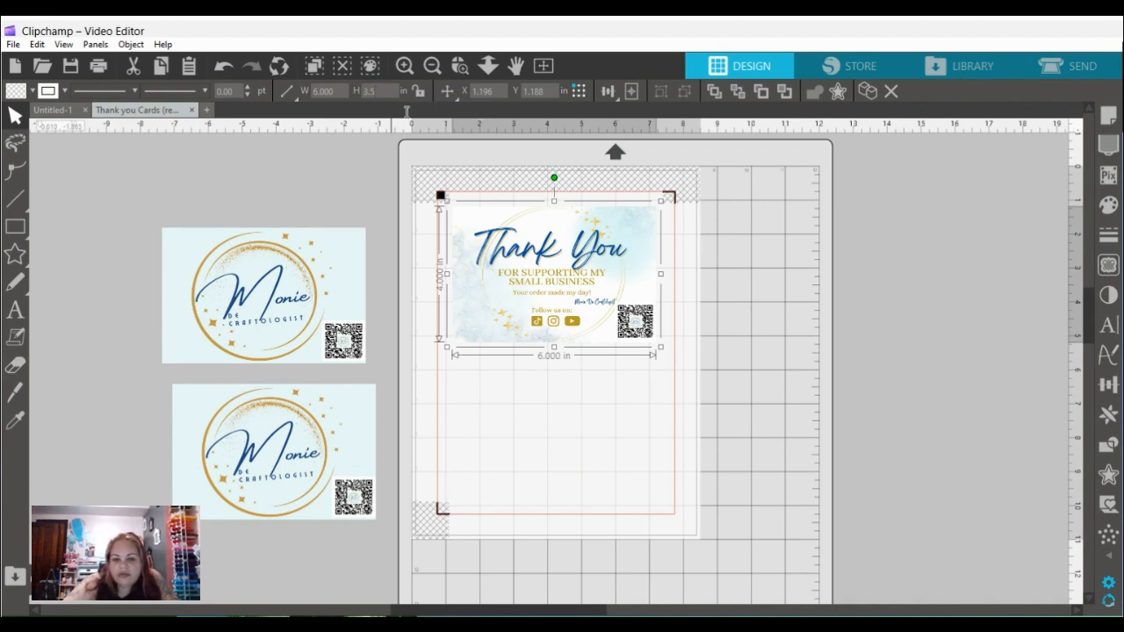
key(Tab)
text(5)
key(Return)
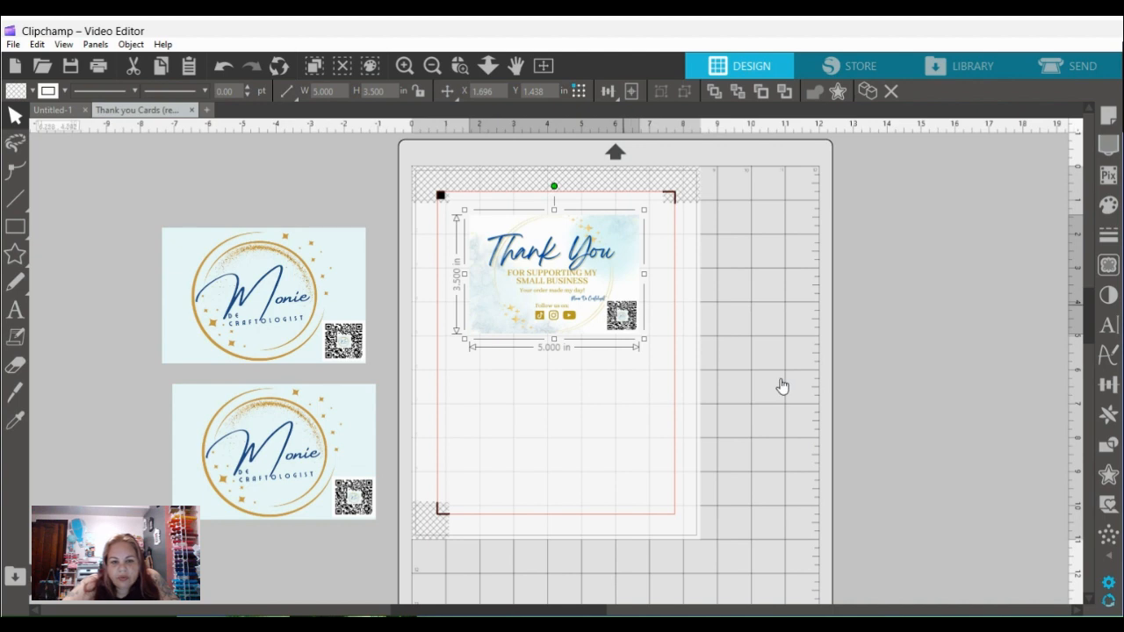
mouse_move(704, 382)
mouse_down()
mouse_move(698, 363)
mouse_move(693, 374)
mouse_up()
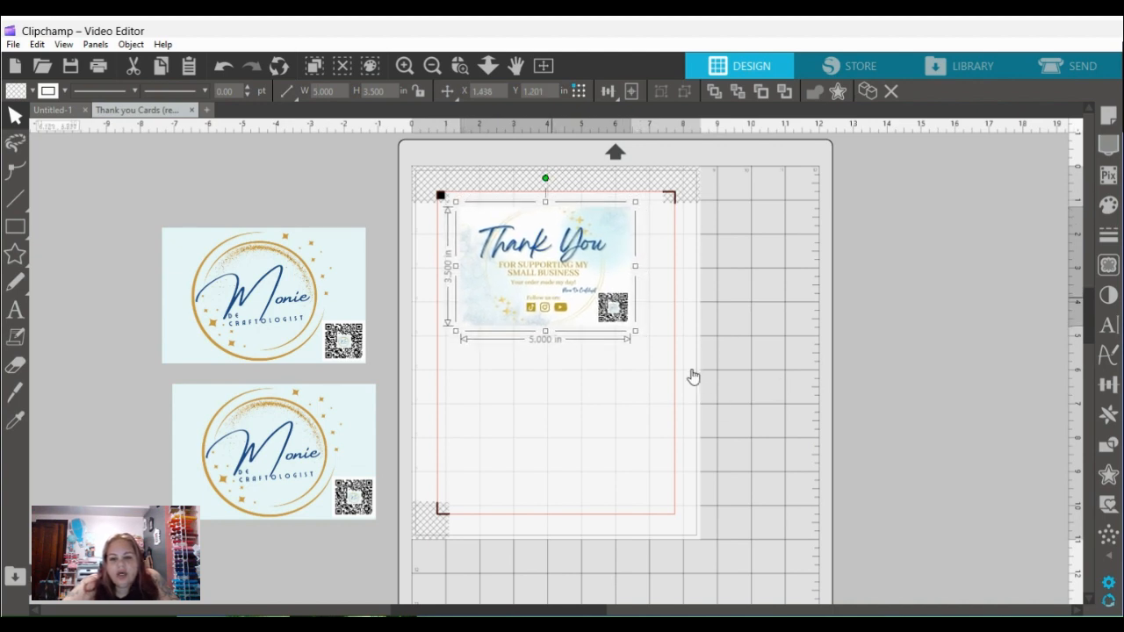
click(784, 573)
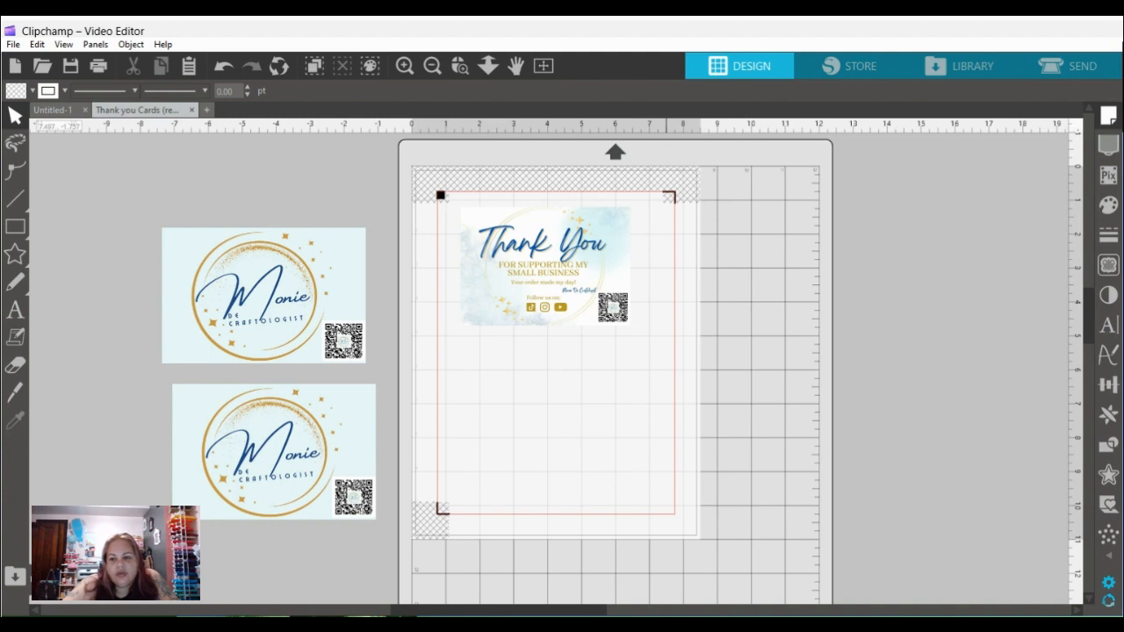
Set the cutting mat to Cameo 12.0 x 12.0 in in the page setup
click(1109, 116)
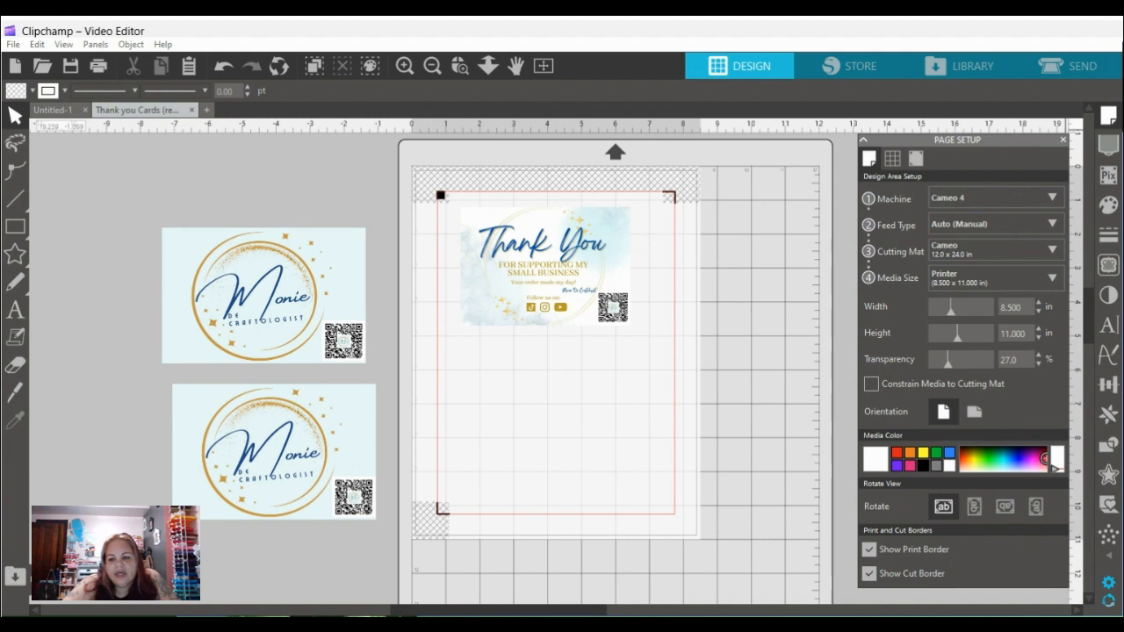
click(988, 289)
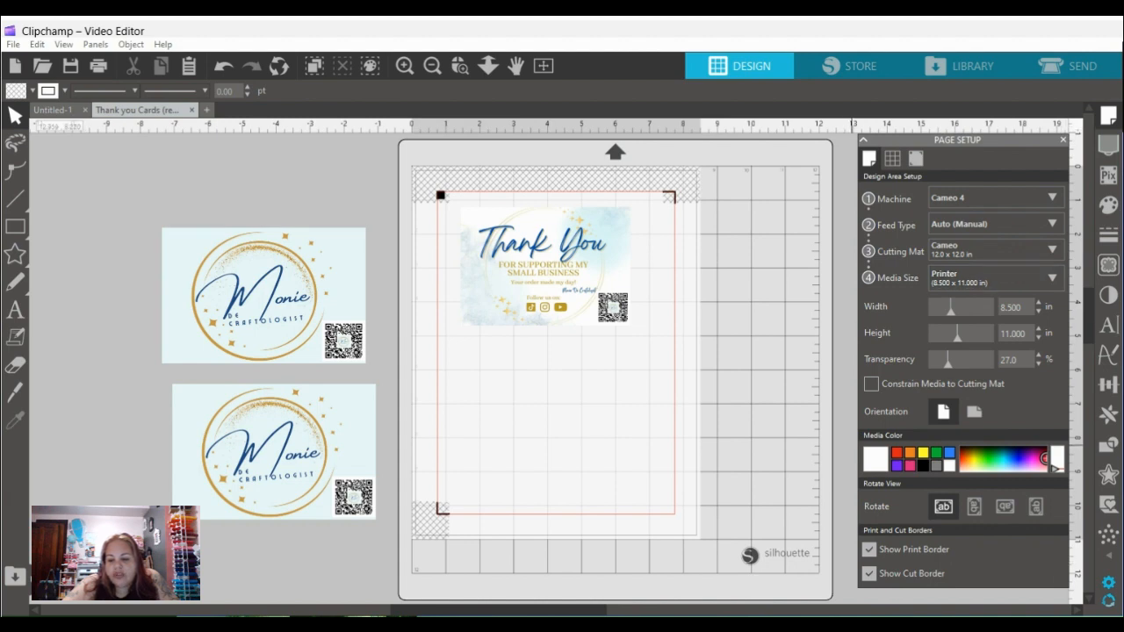
Toggle the print border and the cut border off and back on to compare their effect on the page
click(869, 549)
click(869, 550)
click(869, 550)
click(869, 550)
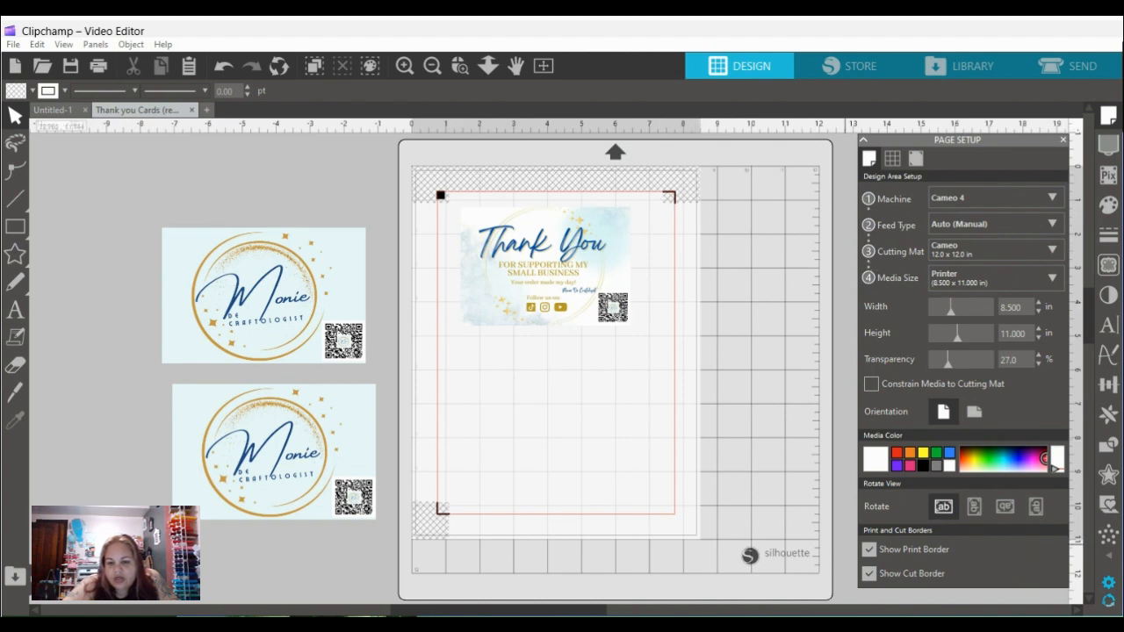
click(869, 573)
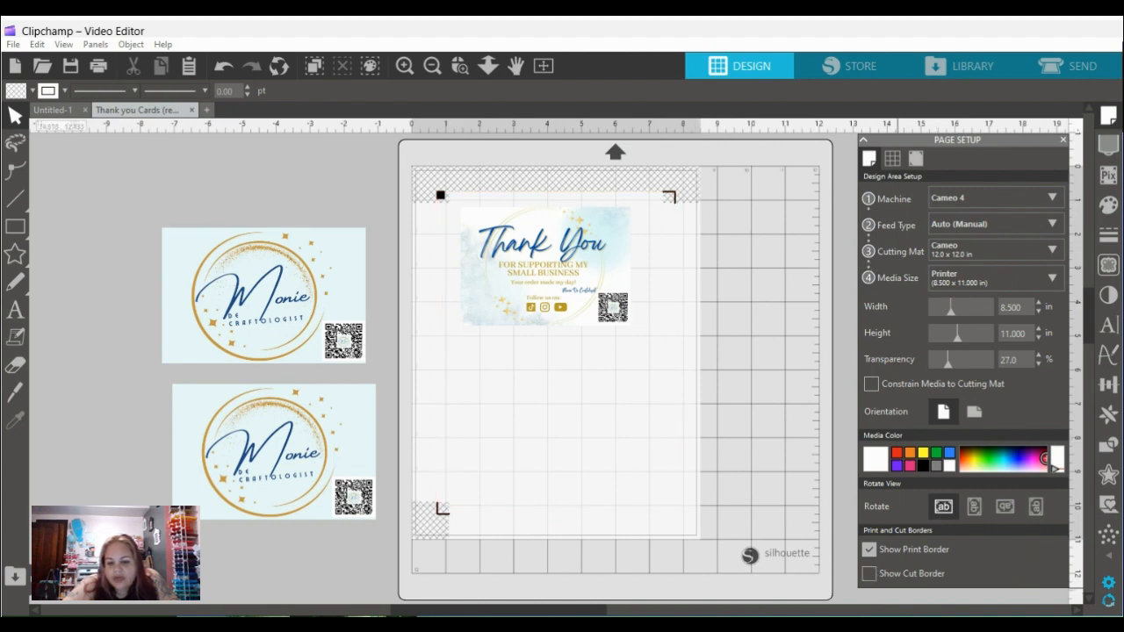
click(869, 573)
click(868, 573)
click(869, 573)
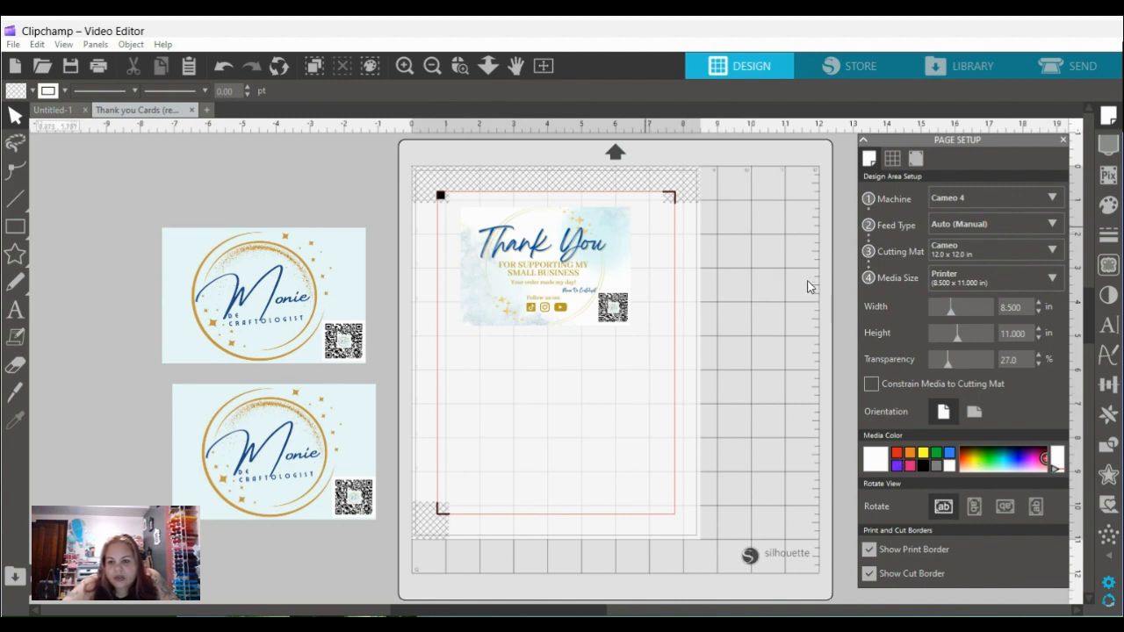
Adjust the registration marks to a 0.394 in inset, 0.325 in length and 0.80 mm thickness
click(916, 158)
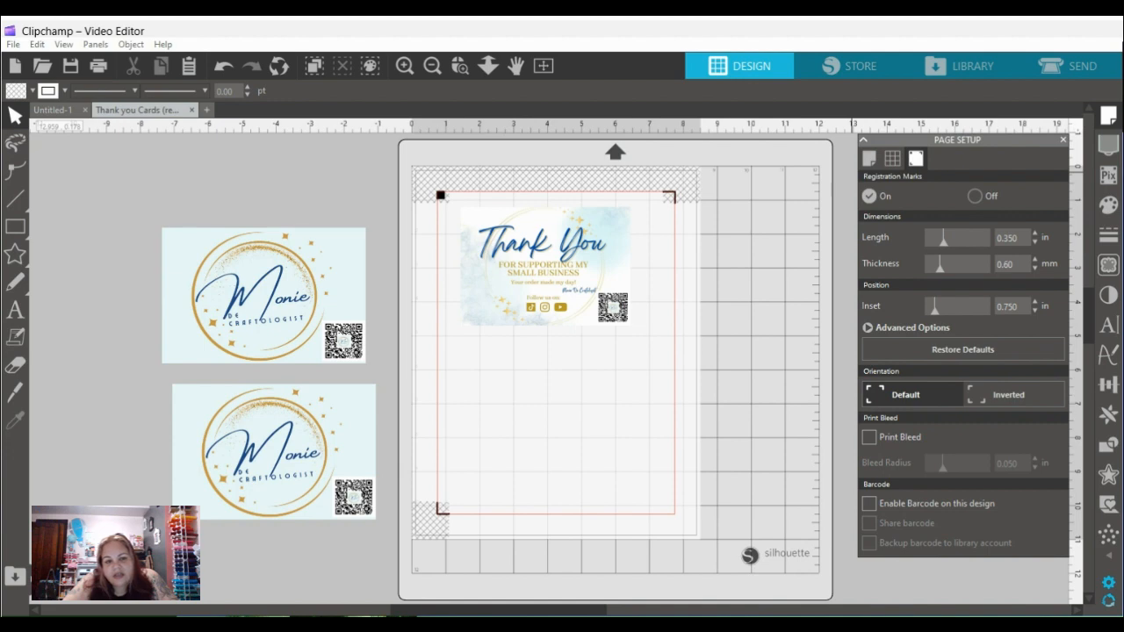
drag(934, 306, 969, 307)
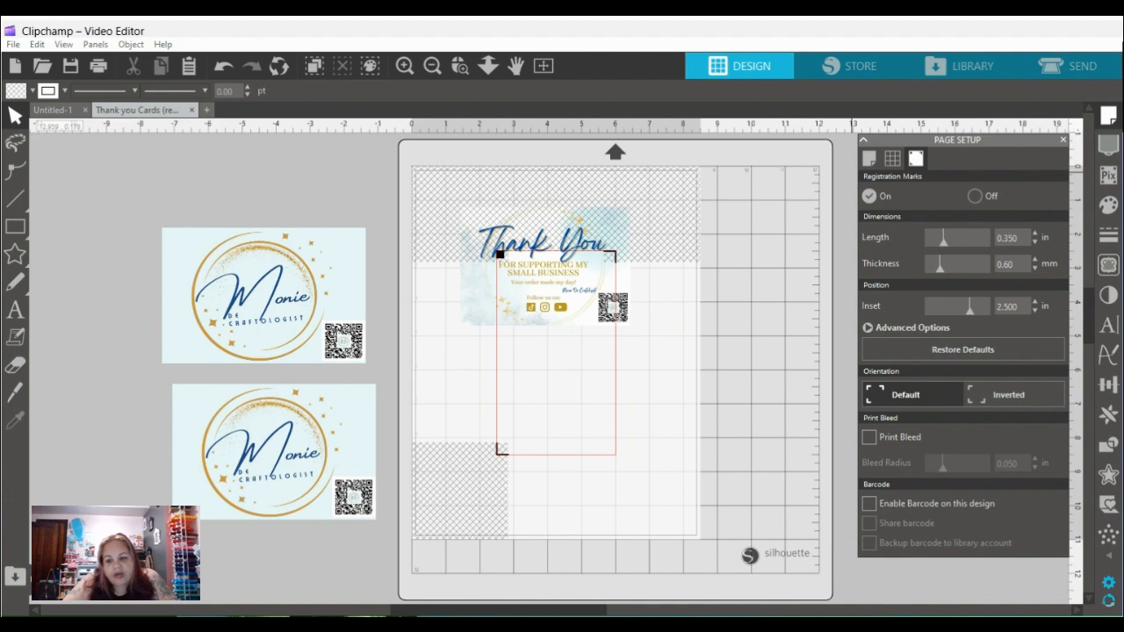
drag(969, 307, 928, 307)
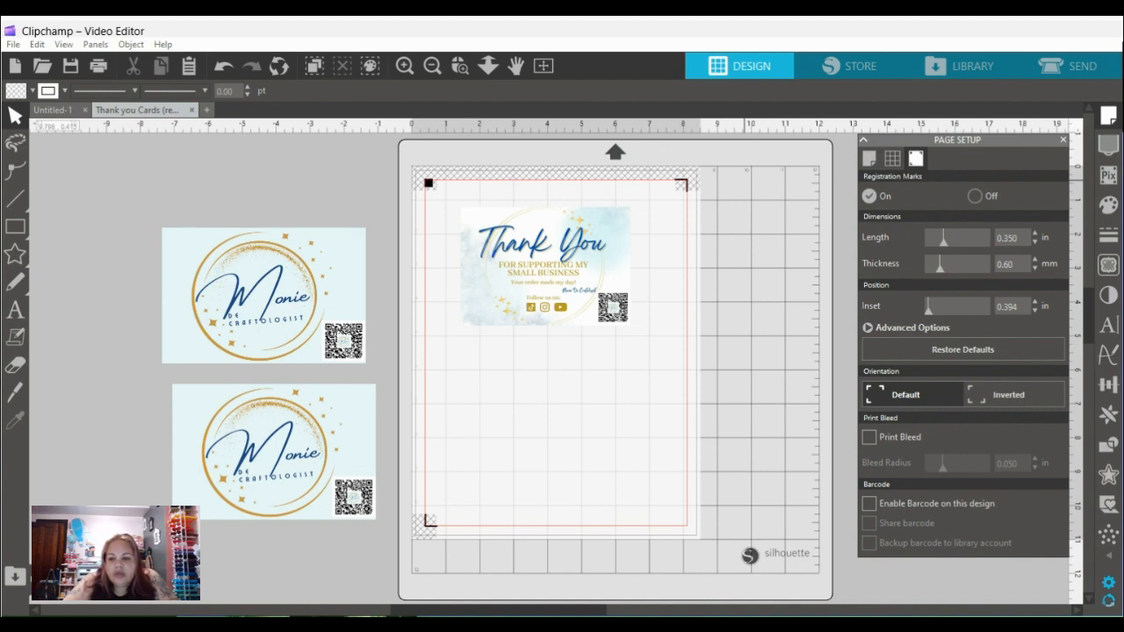
mouse_move(943, 241)
mouse_down()
mouse_move(928, 241)
mouse_move(940, 241)
mouse_up()
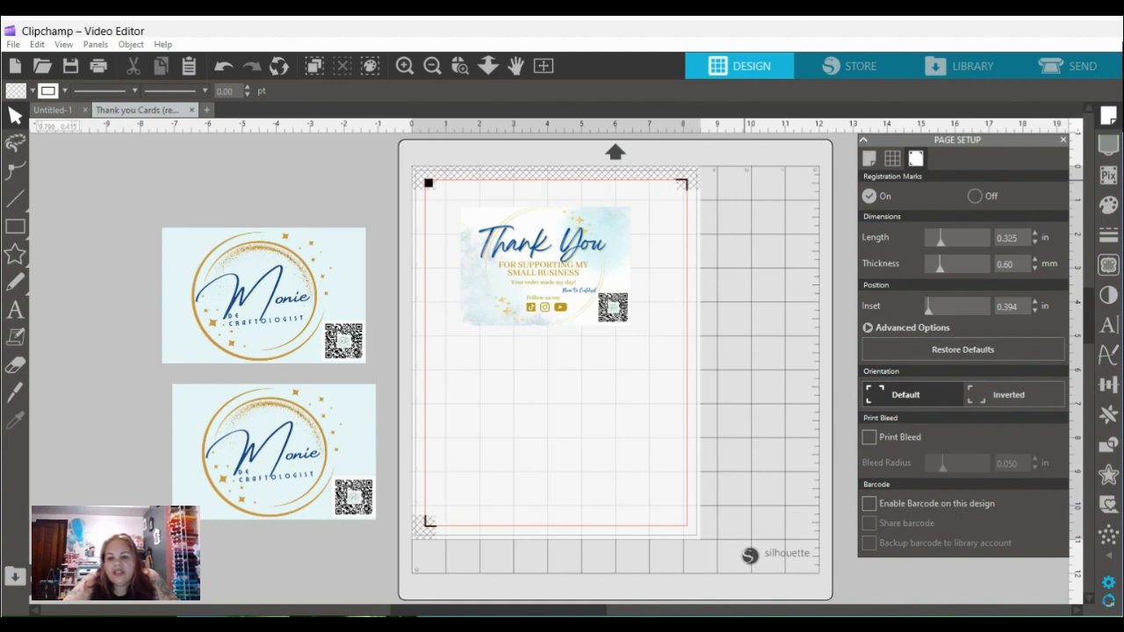
drag(940, 263, 963, 264)
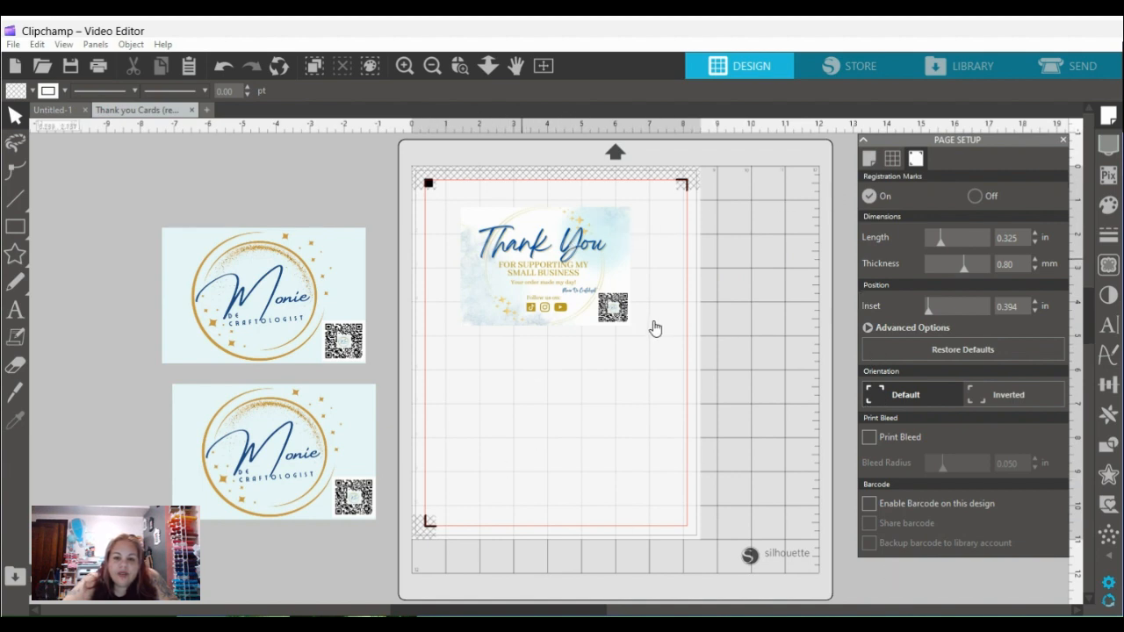
Align the thank-you card to the left and top edges of the cut border
click(661, 360)
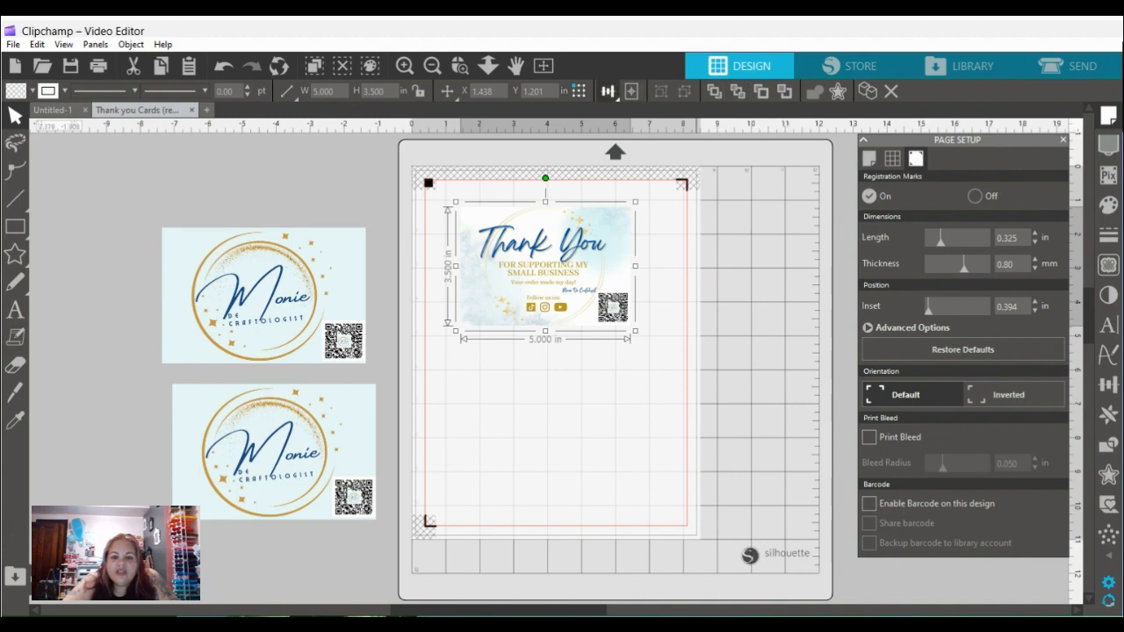
click(607, 92)
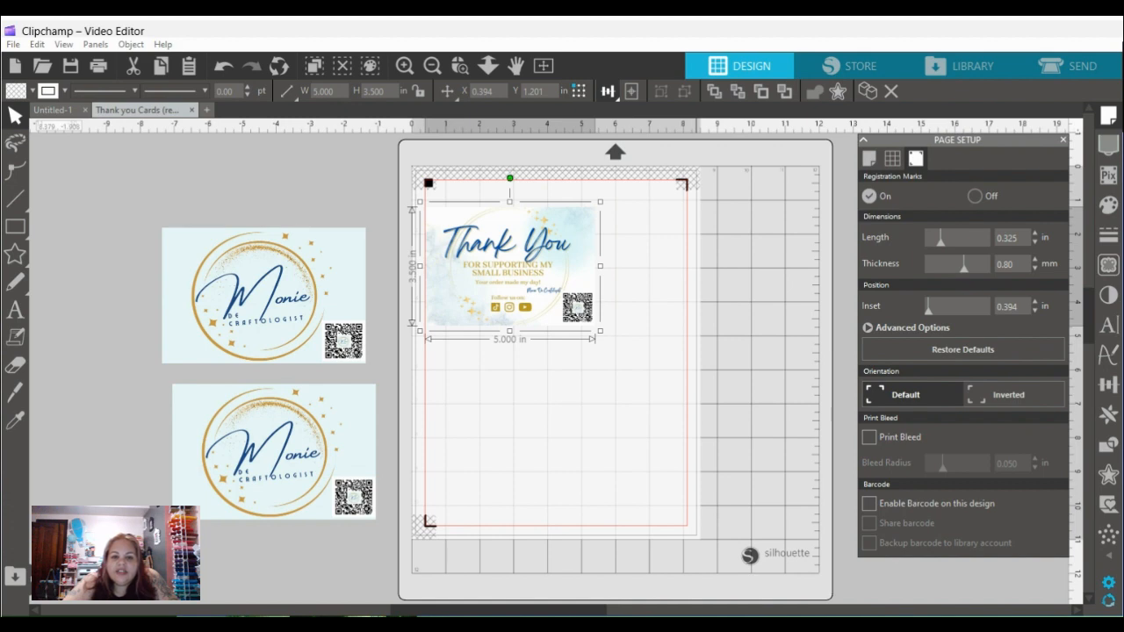
key(ctrl+alt+Up)
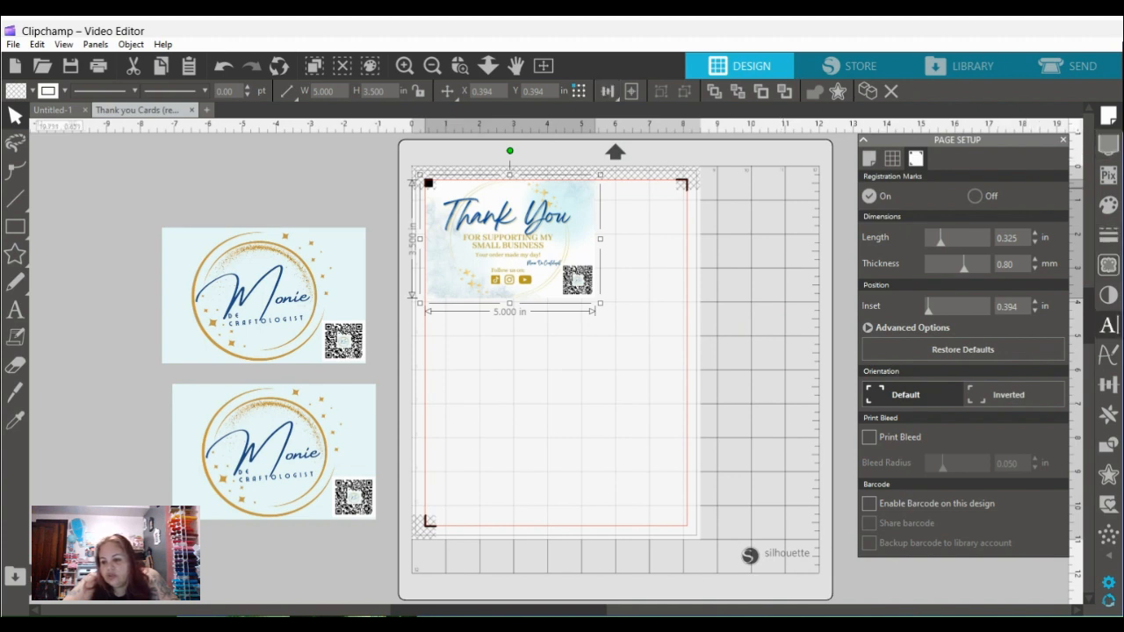
Open the Replicate options with the thank-you card selected
click(1108, 414)
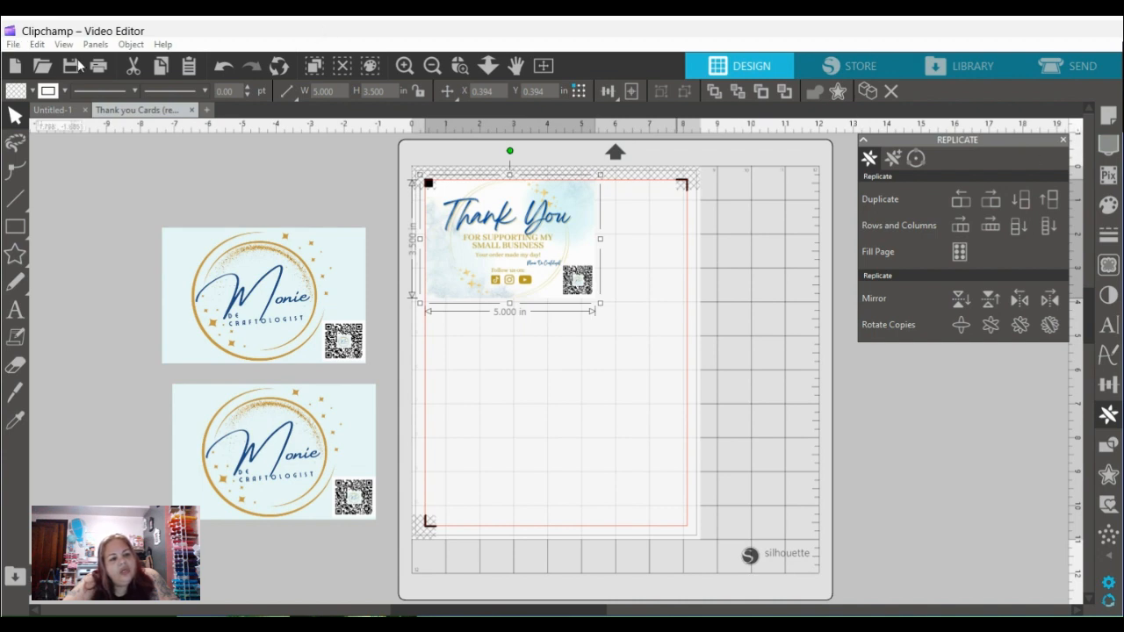
click(40, 45)
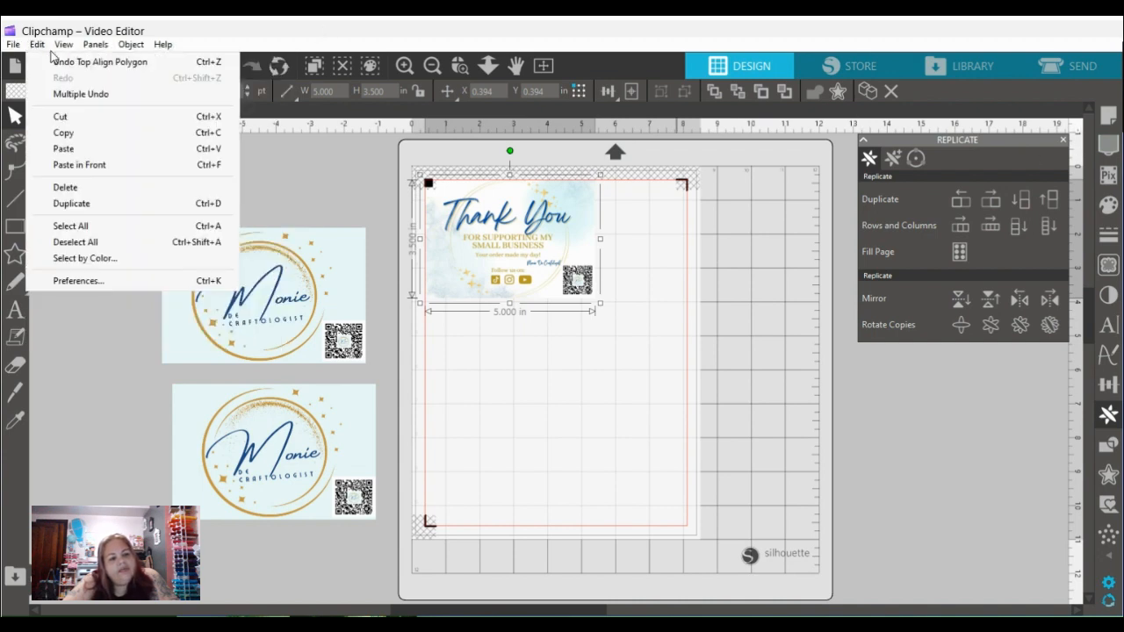
mouse_move(63, 44)
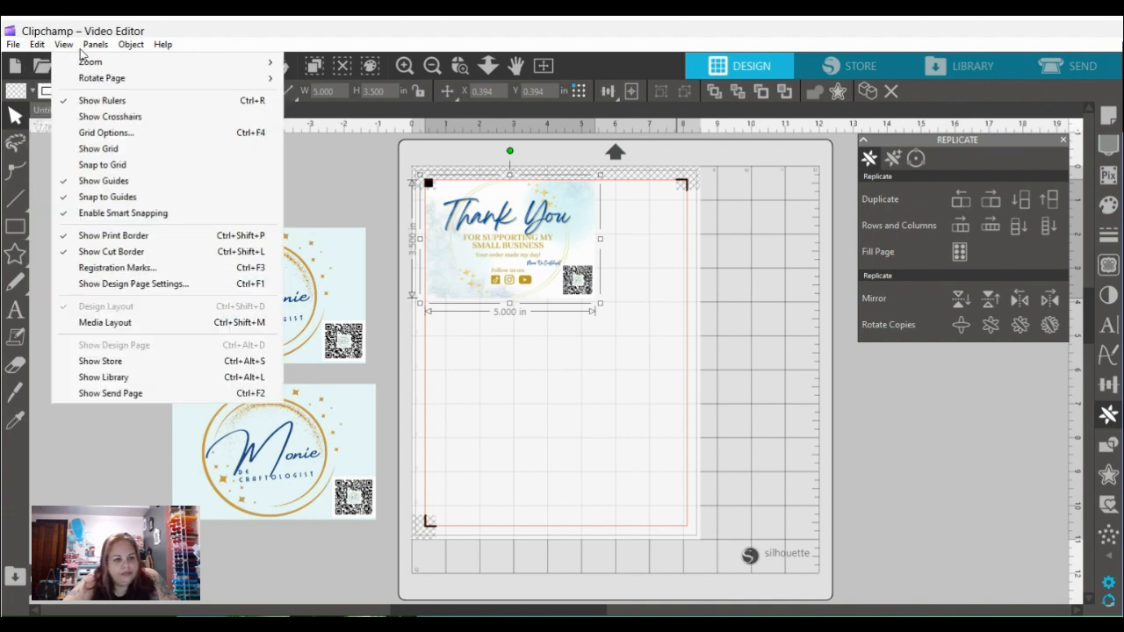
mouse_move(123, 45)
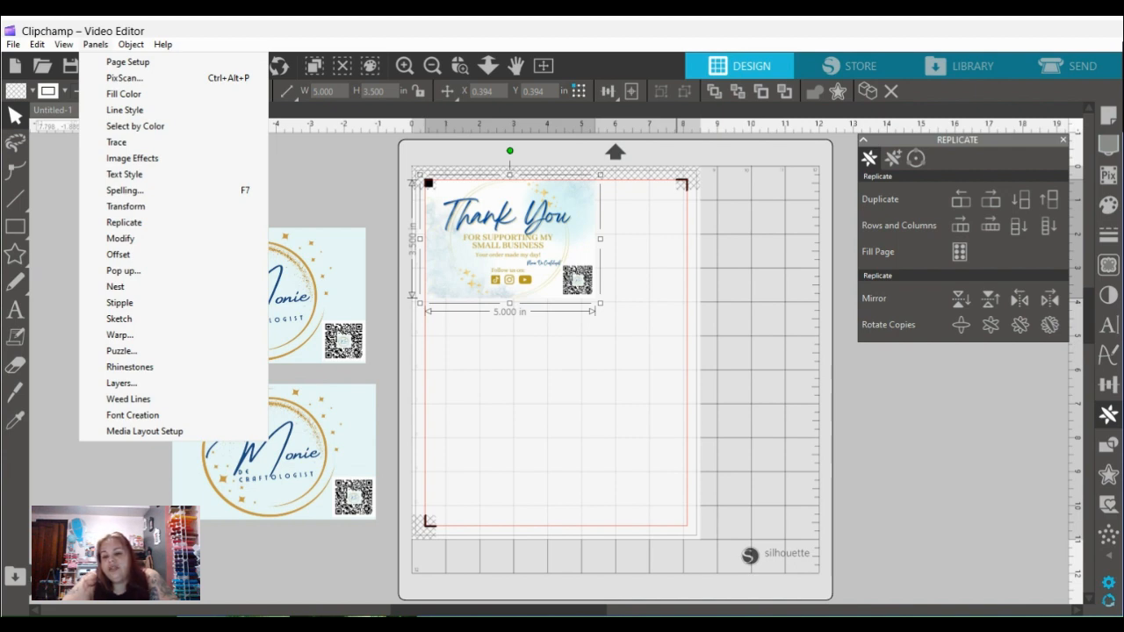
click(124, 223)
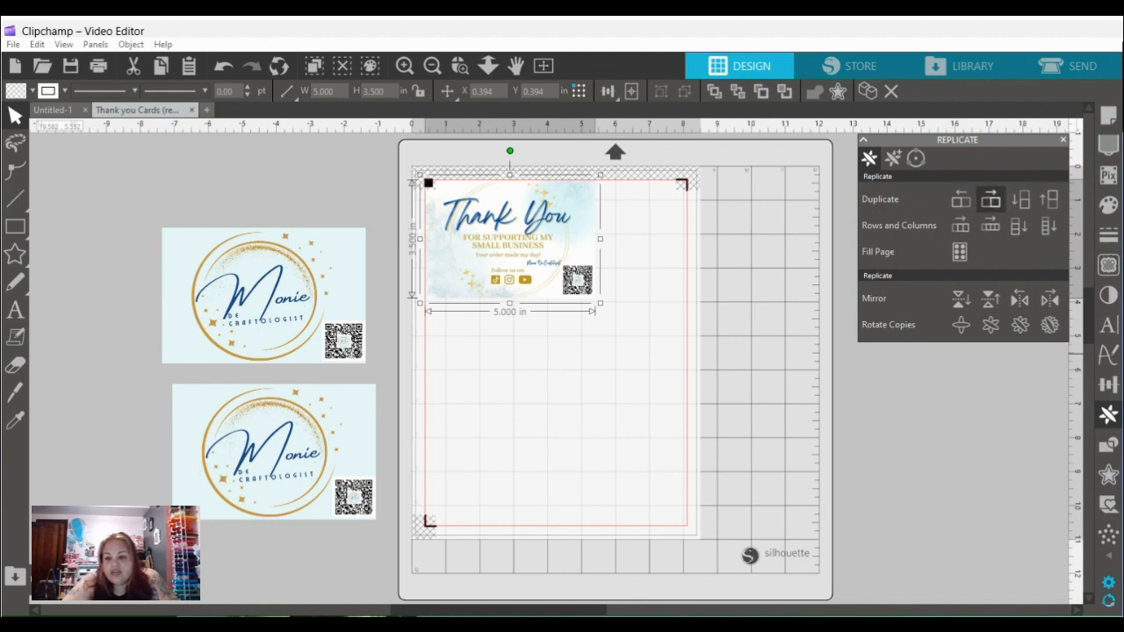
Try duplicating the thank-you card once to its right and twice below, removing every copy again
click(991, 200)
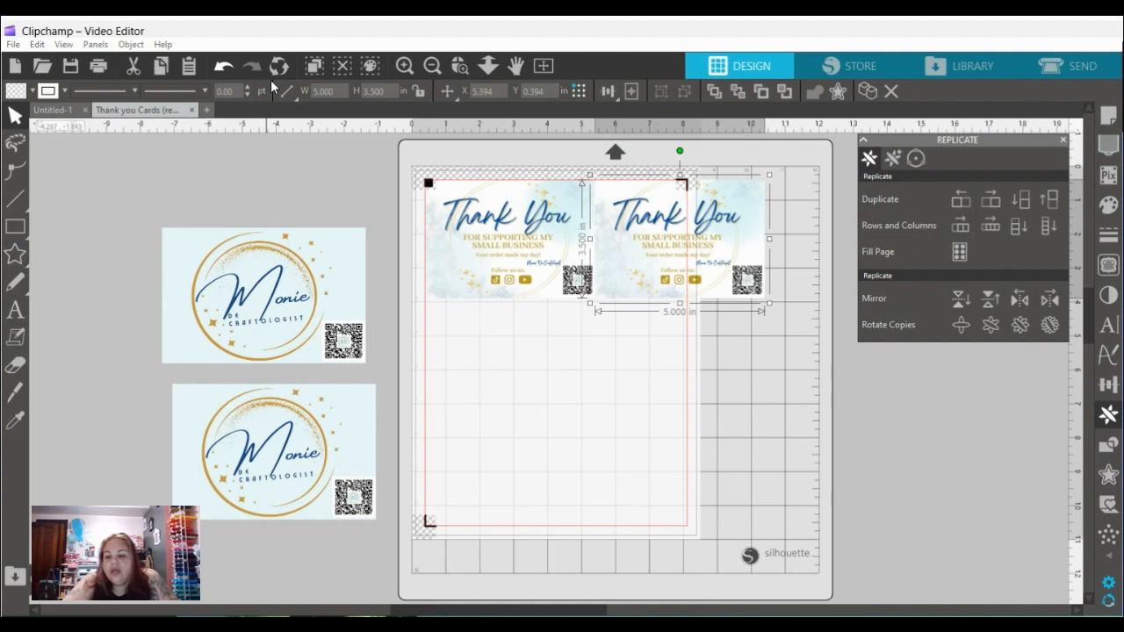
key(ctrl+z)
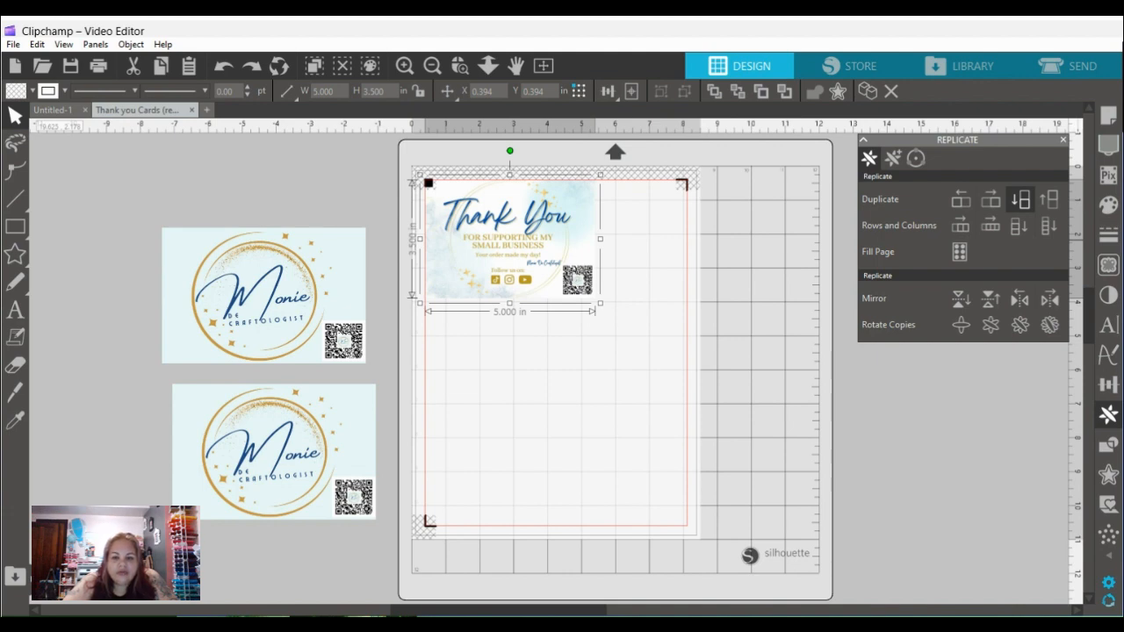
click(1019, 199)
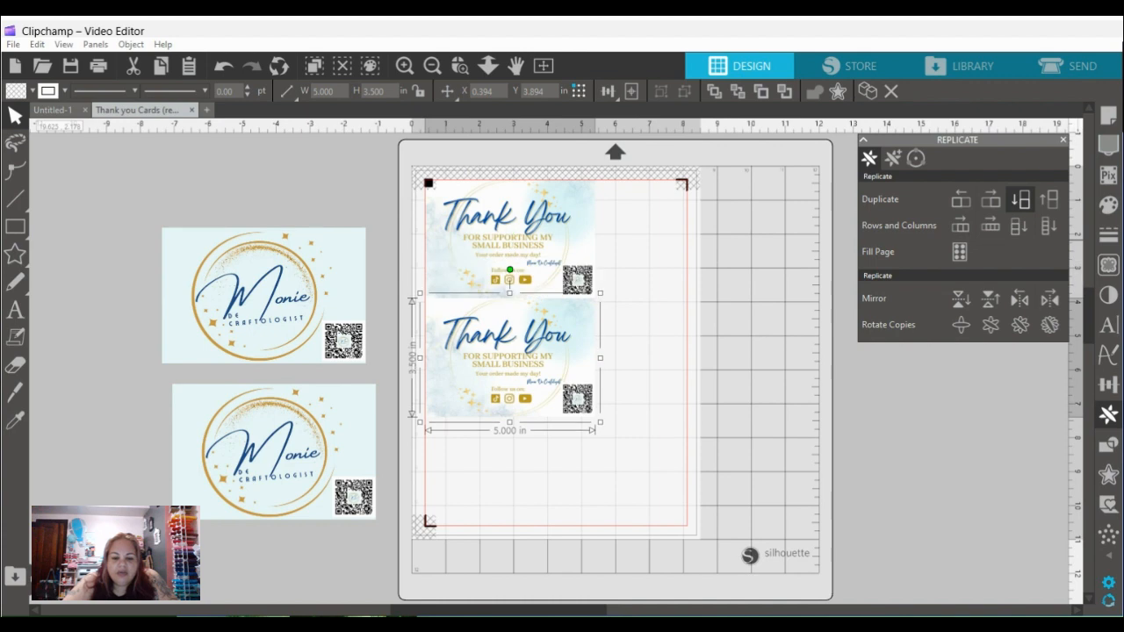
click(1019, 199)
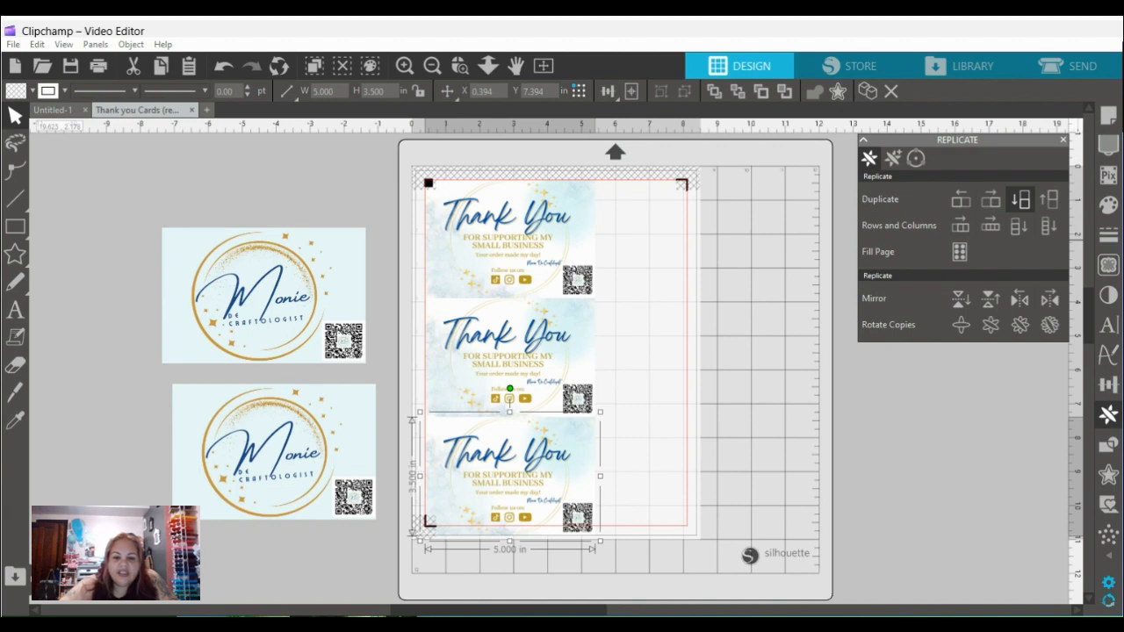
key(Delete)
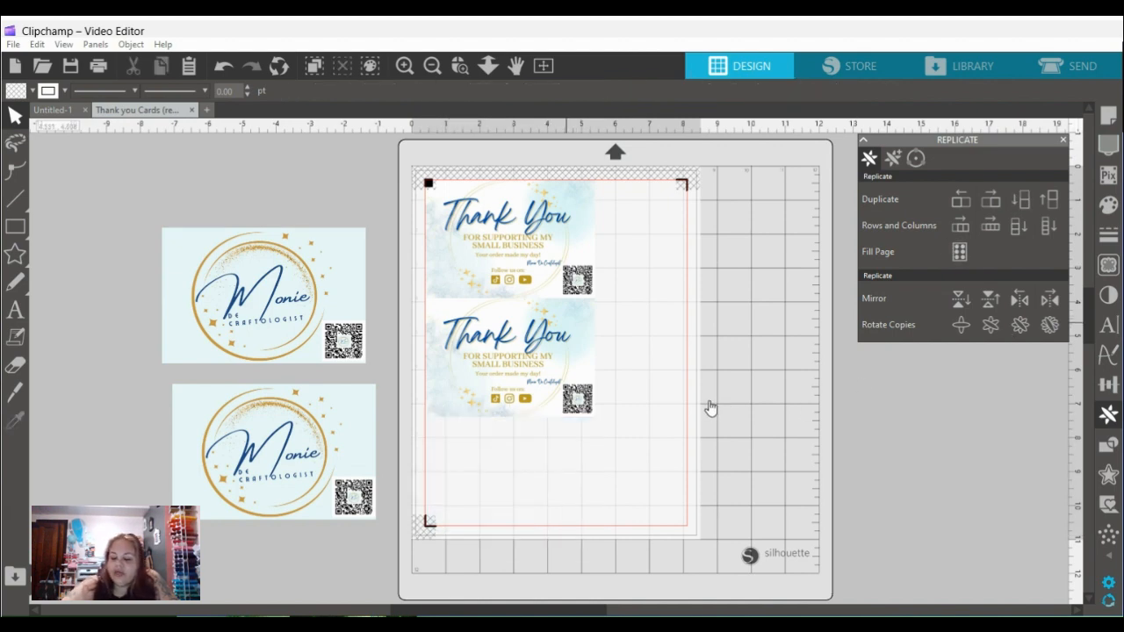
click(566, 322)
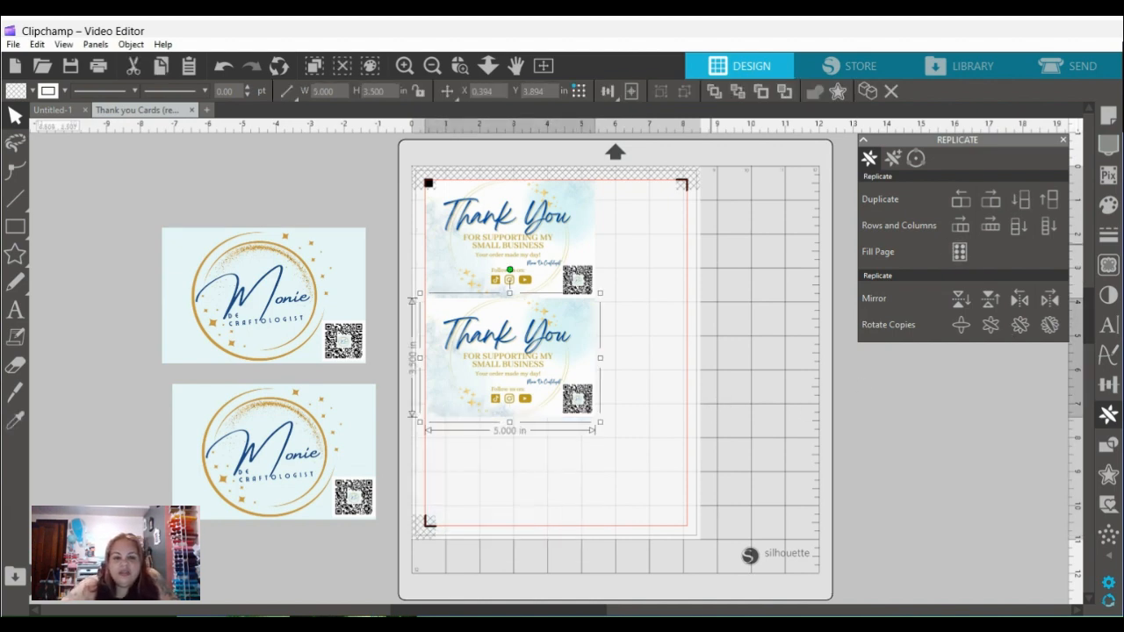
key(Delete)
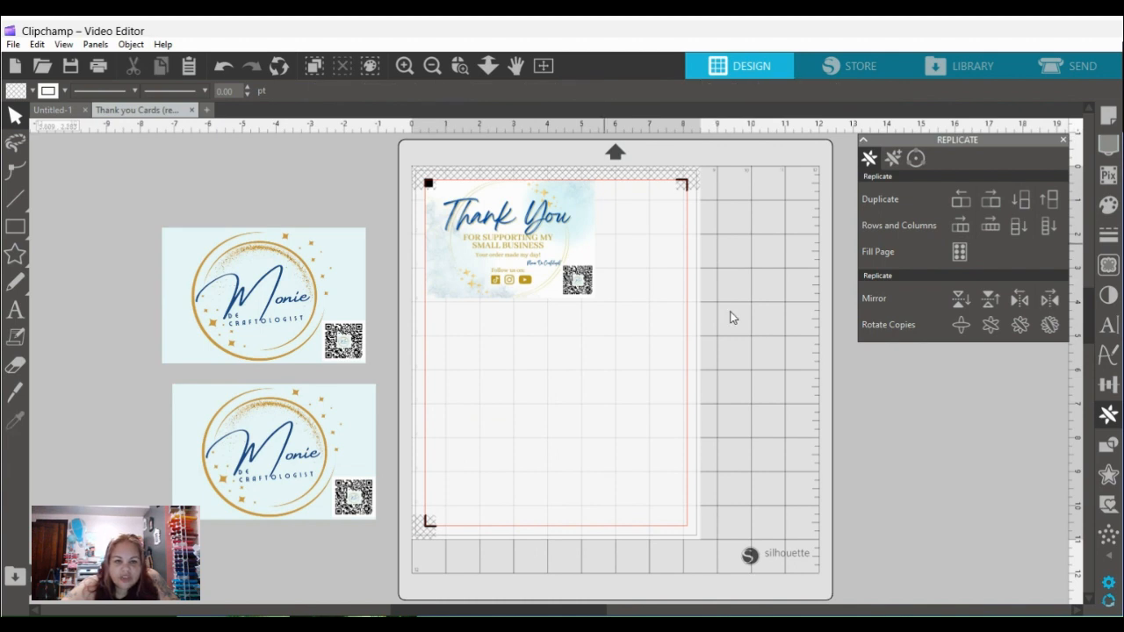
Set the thank-you card's height to 3 in
click(566, 245)
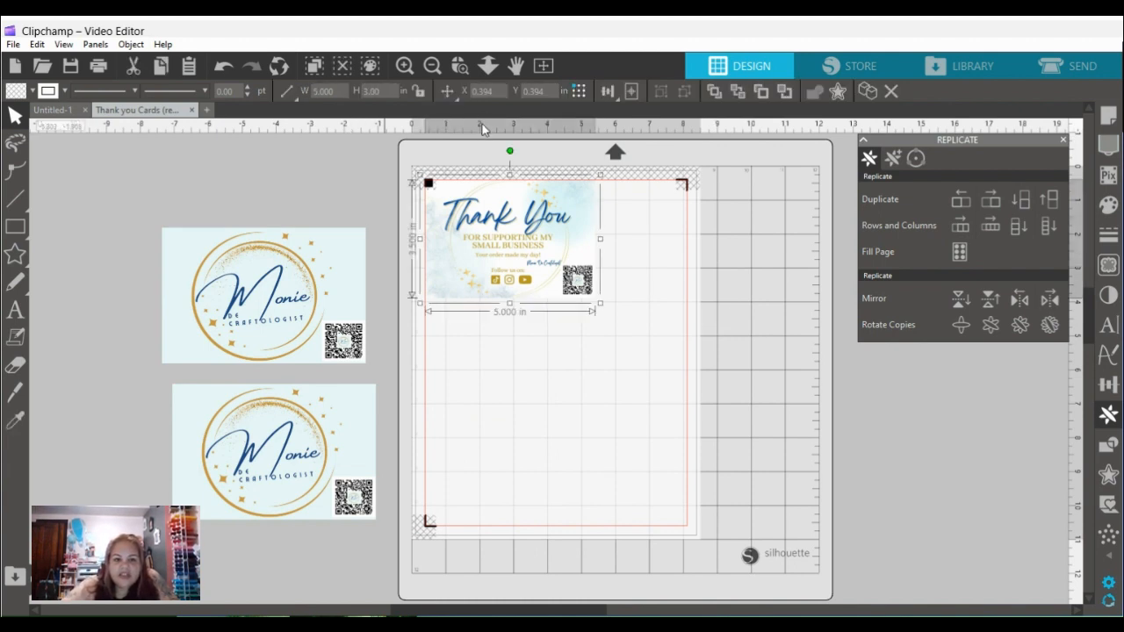
text(3)
key(Return)
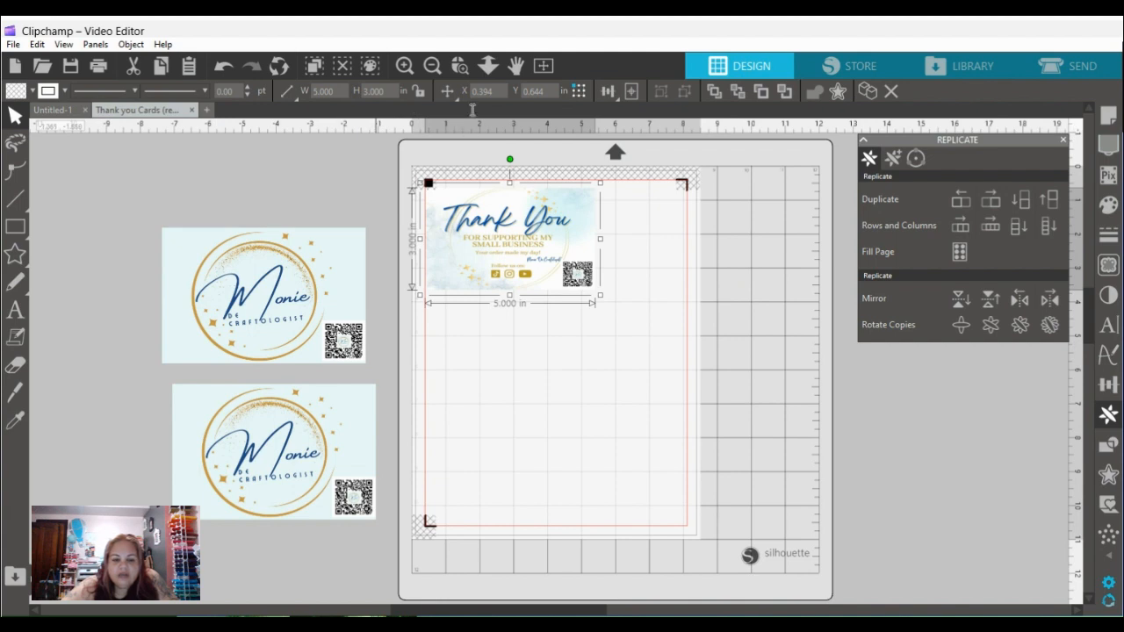
Move the shortened thank-you card up to the top edge of the cut border, at Y 0.394 in
click(731, 428)
click(670, 333)
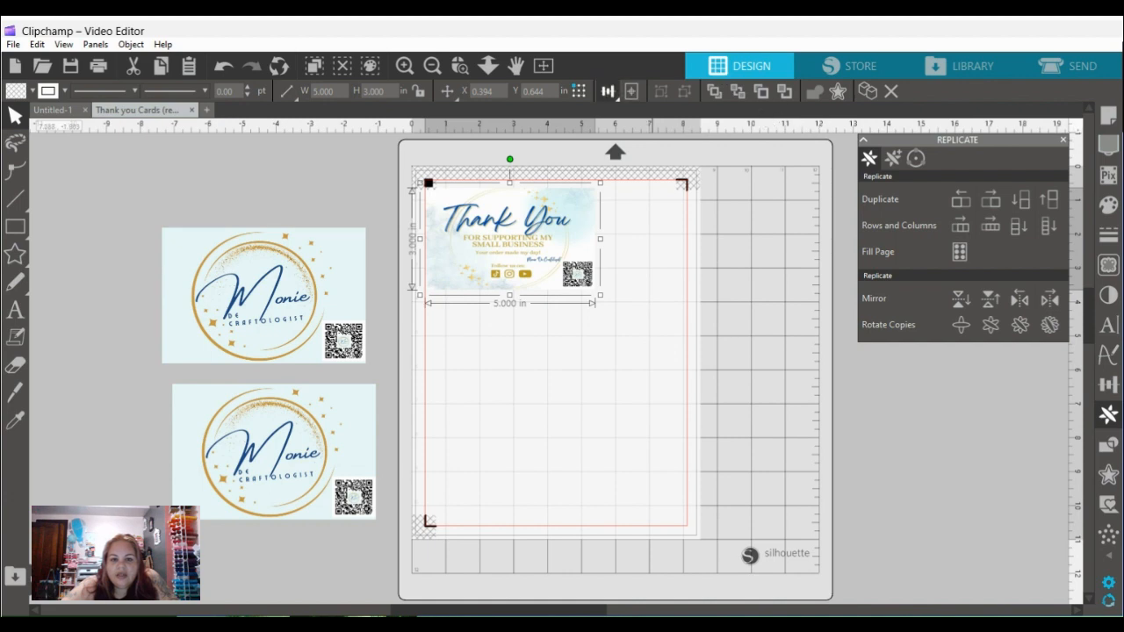
key(Up)
key(Up)
key(Up)
key(Up)
key(Up)
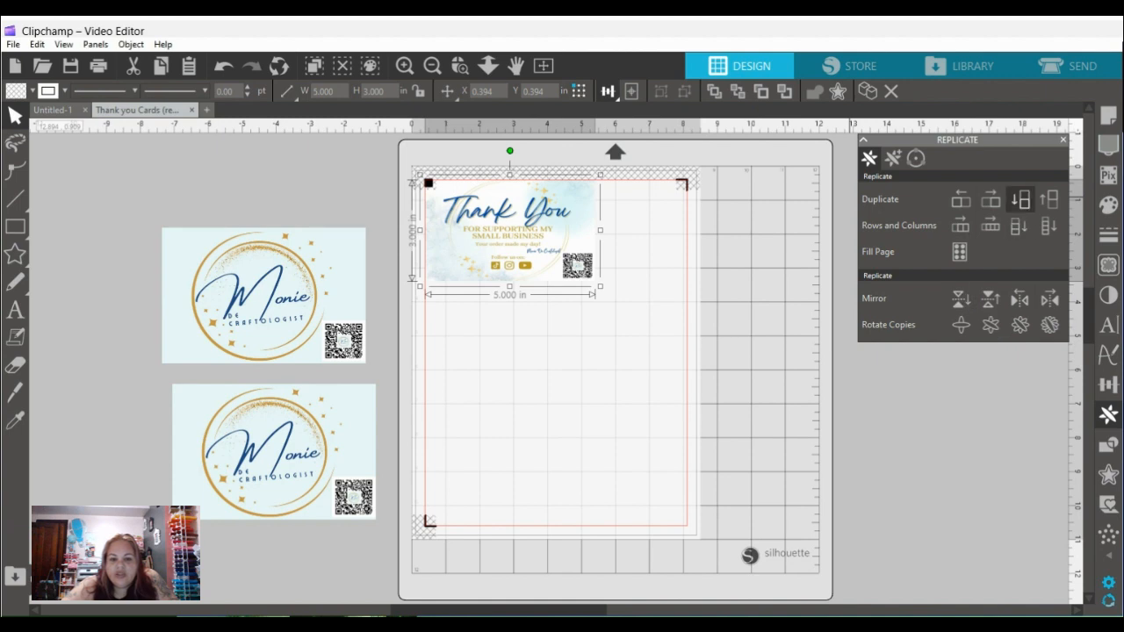
Duplicate the thank-you card twice below itself to make a column of three on the page
click(1019, 199)
click(1020, 200)
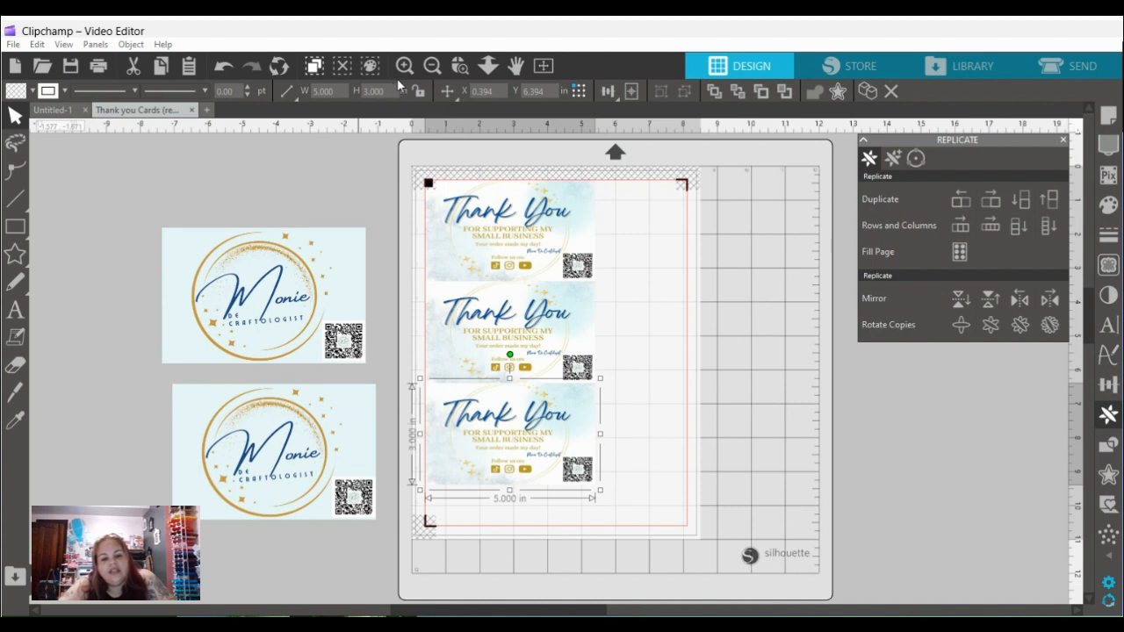
Delete the lower of the two logo cards beside the mat
key(ctrl+a)
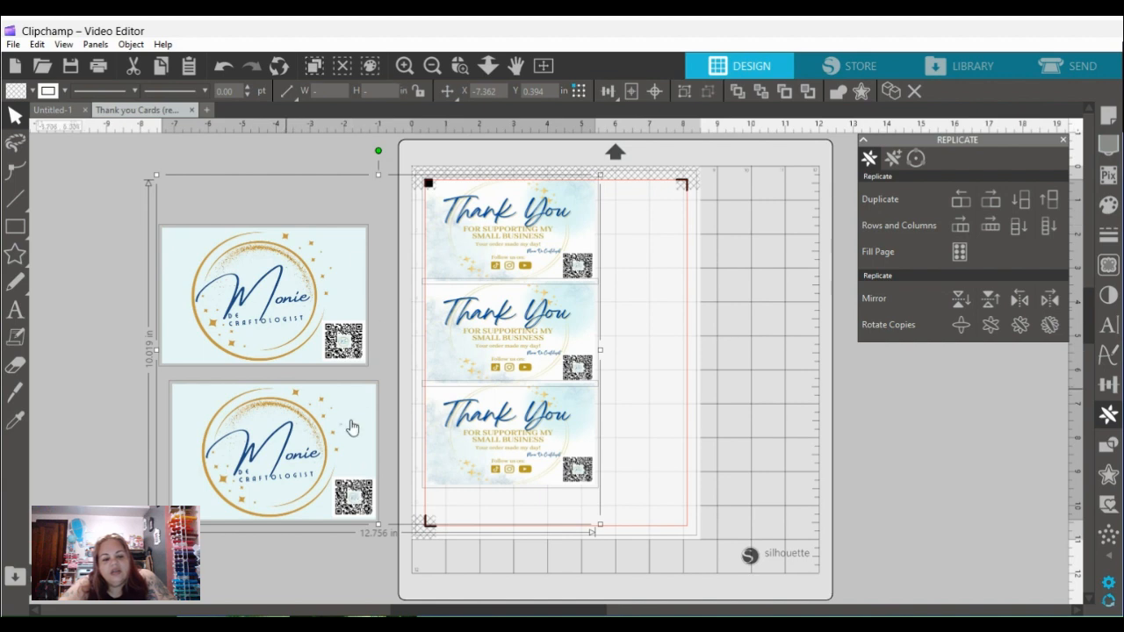
click(354, 194)
click(373, 481)
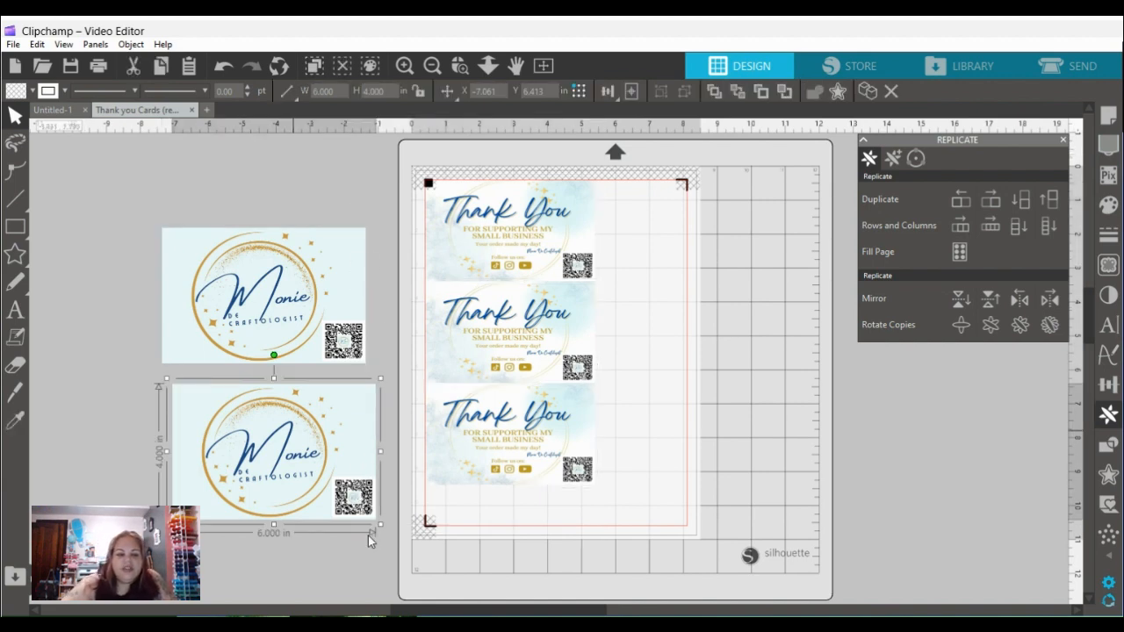
key(Delete)
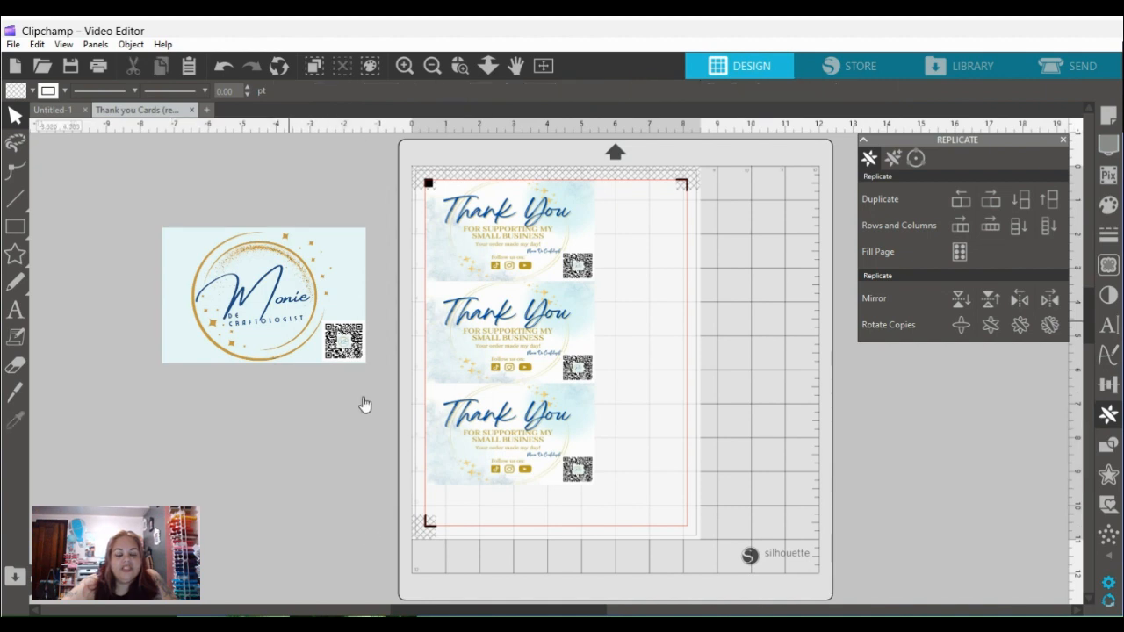
Resize the remaining logo card to 5 in wide and 3 in high
click(357, 251)
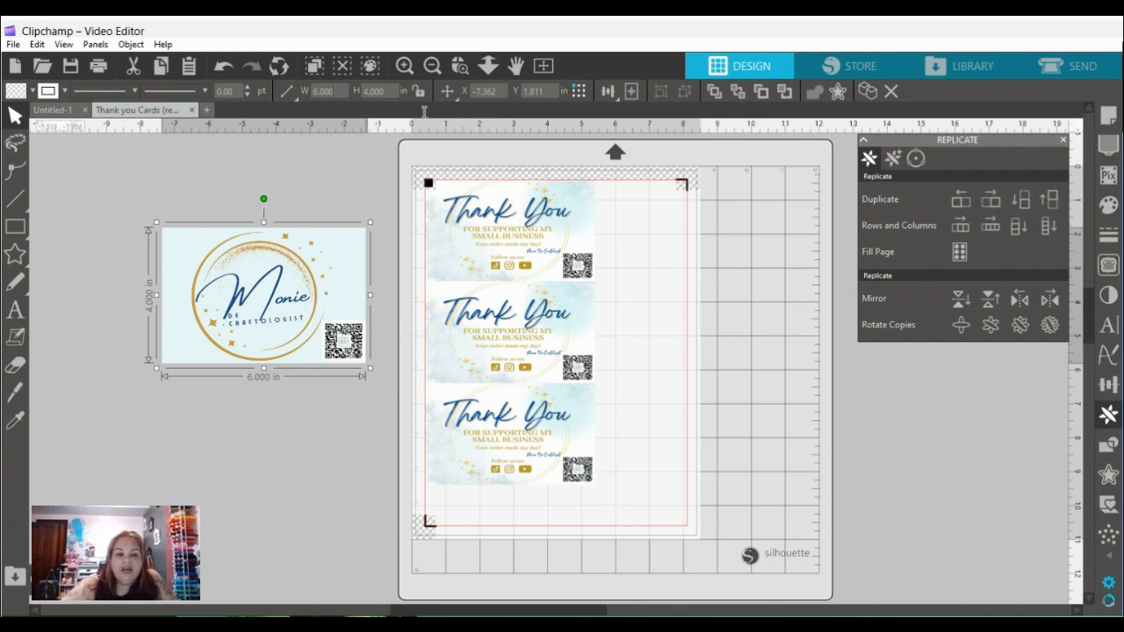
click(324, 91)
text(5)
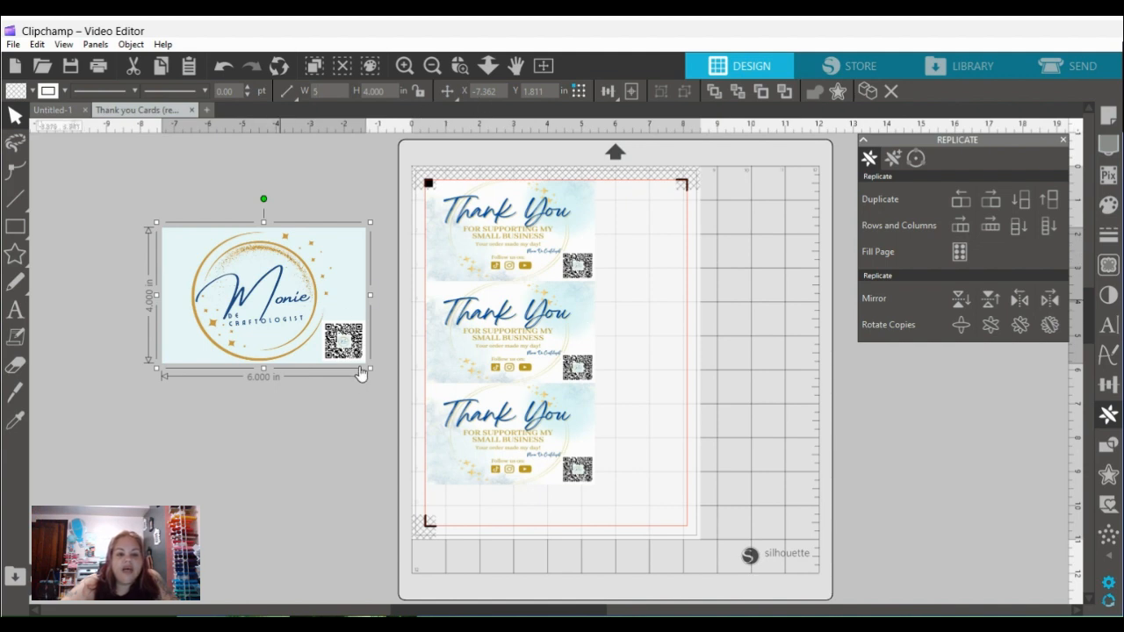
key(Tab)
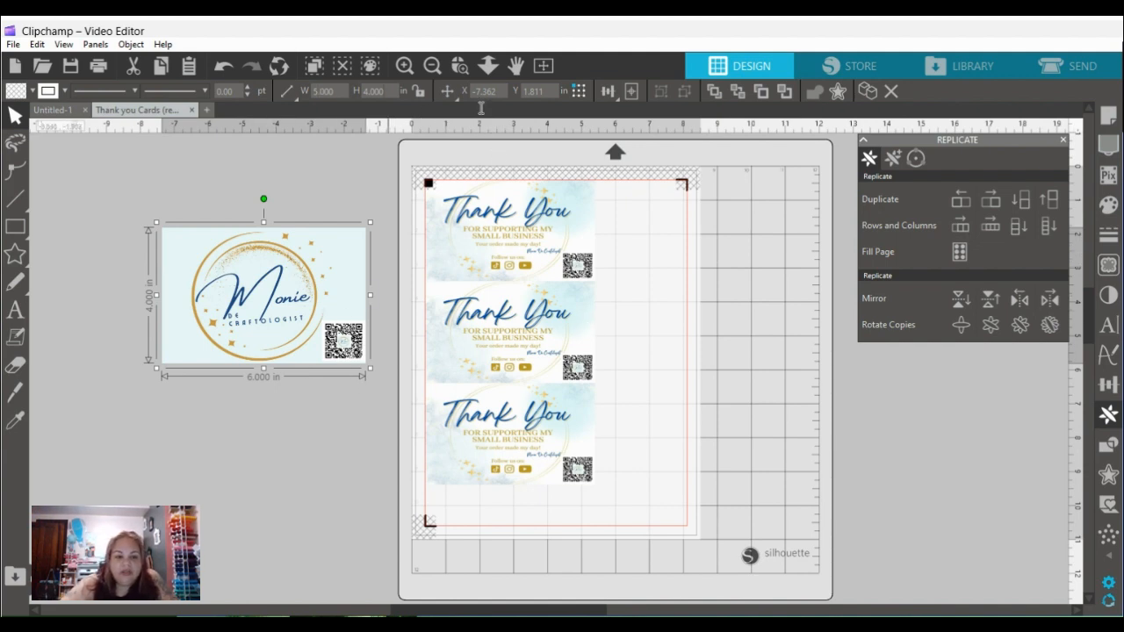
text(3)
key(Return)
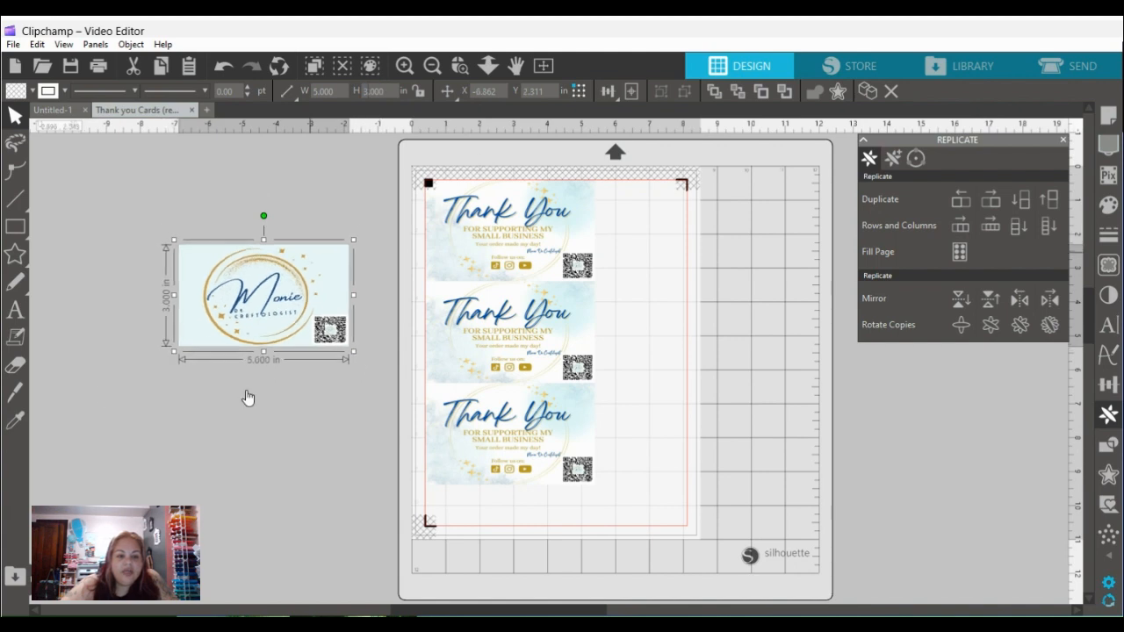
Move the logo card up beside the mat and replicate it into a column of three
drag(300, 341, 281, 300)
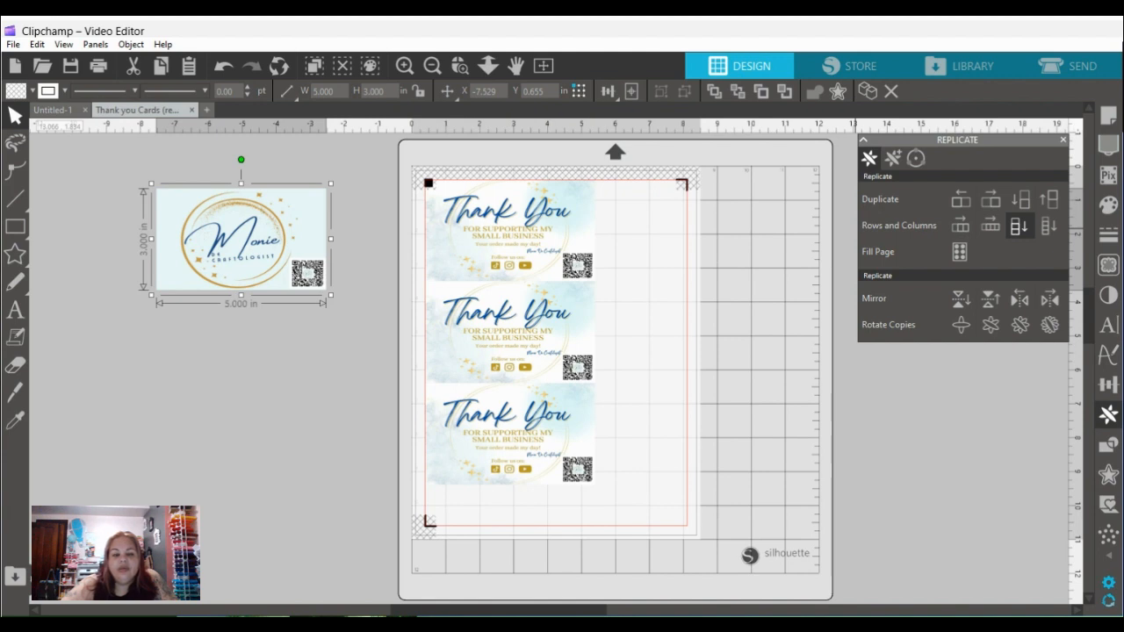
click(1018, 225)
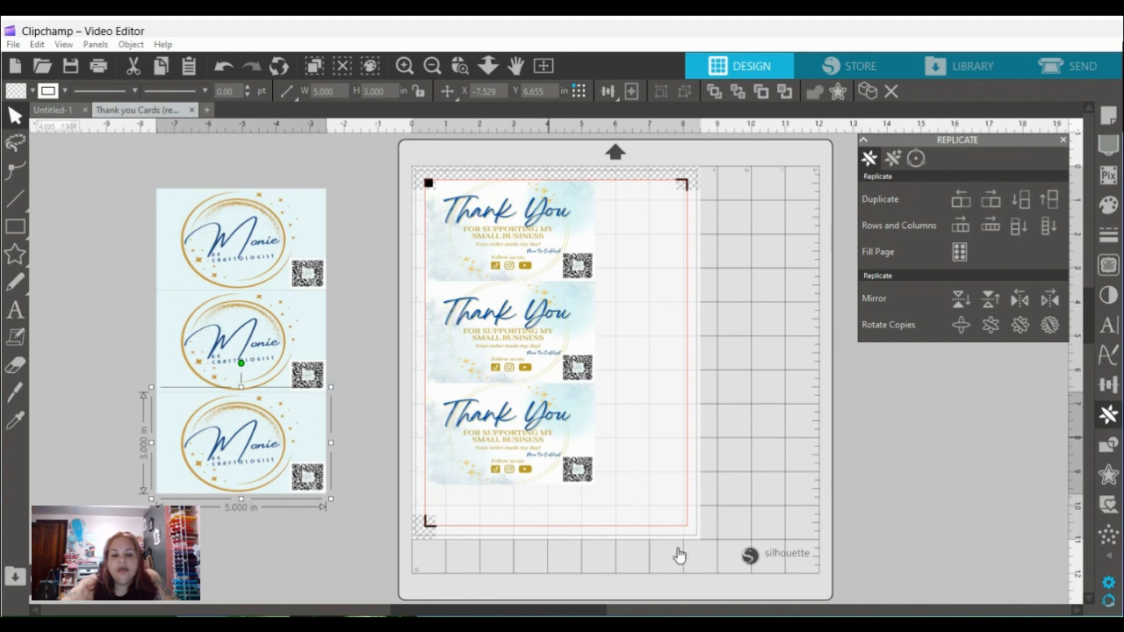
Close the Replicate options and group the three thank-you cards on the page
click(478, 312)
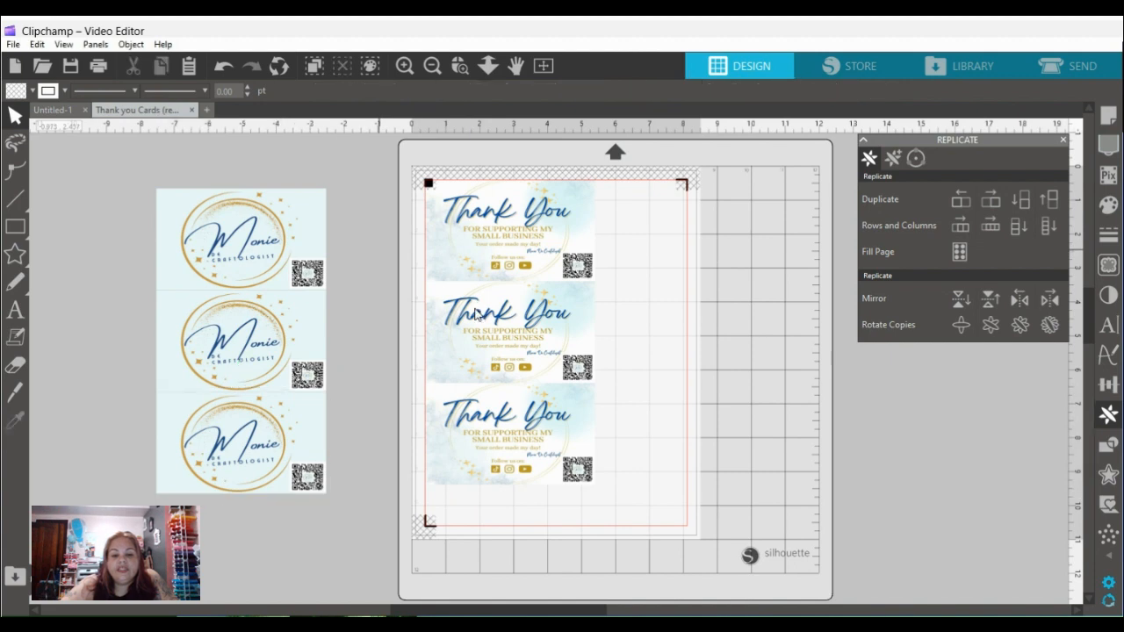
click(595, 312)
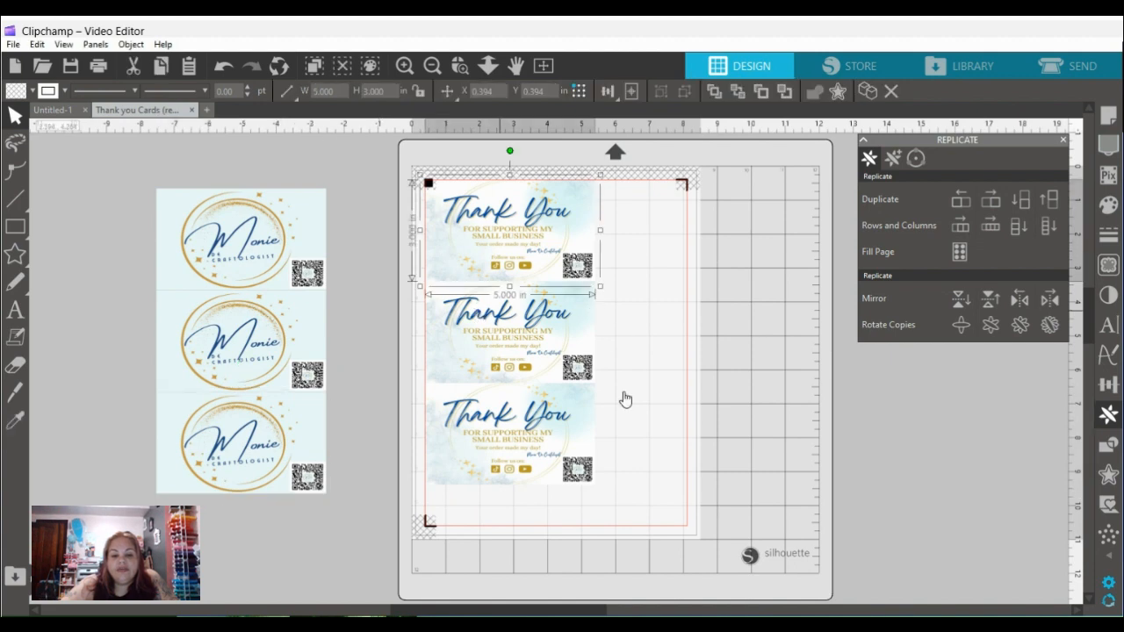
click(636, 499)
click(617, 320)
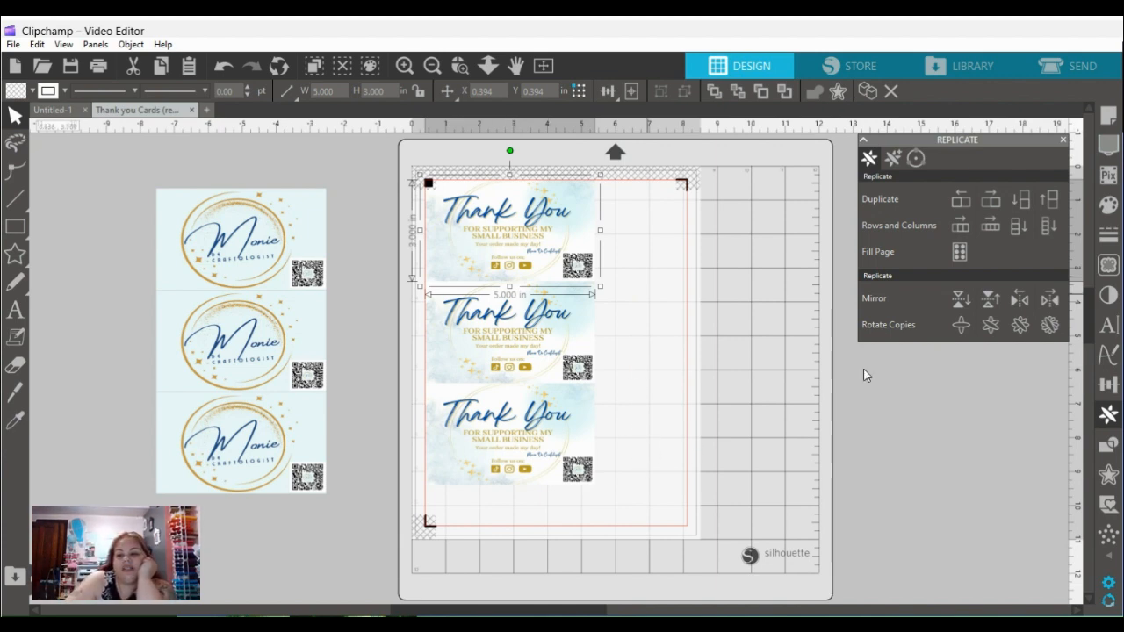
click(1062, 140)
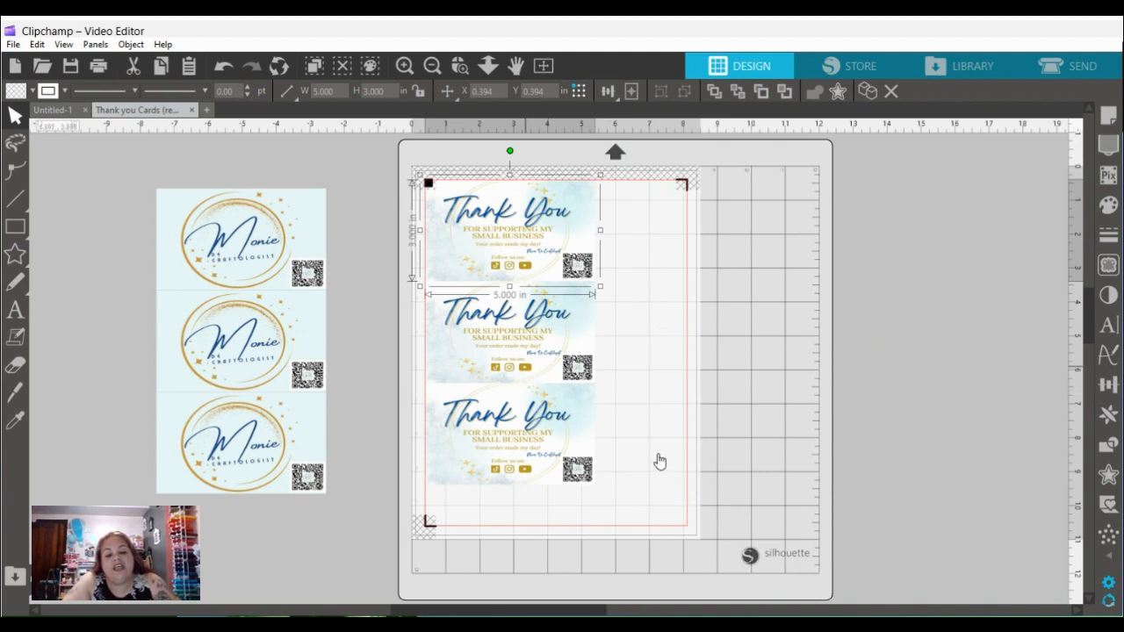
shift+click(517, 345)
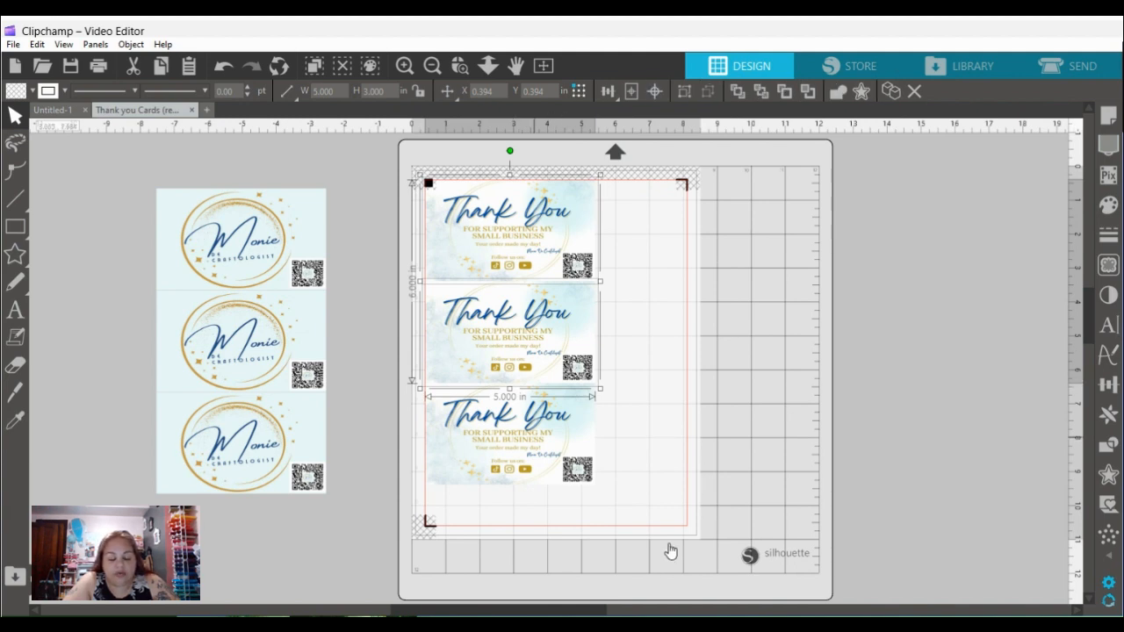
shift+click(535, 436)
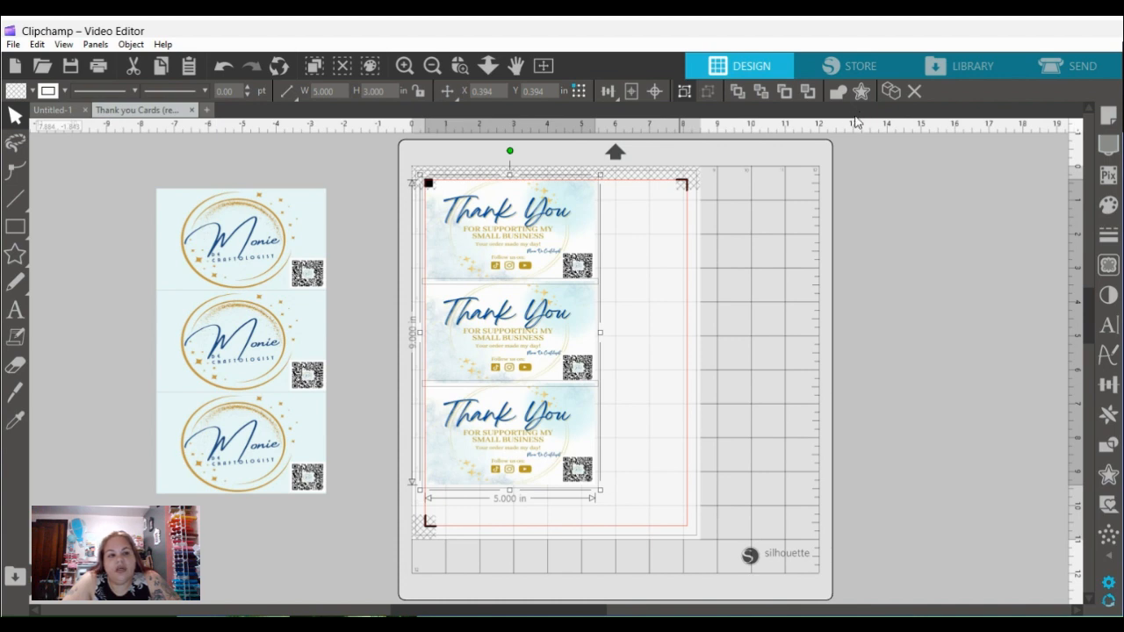
key(ctrl+g)
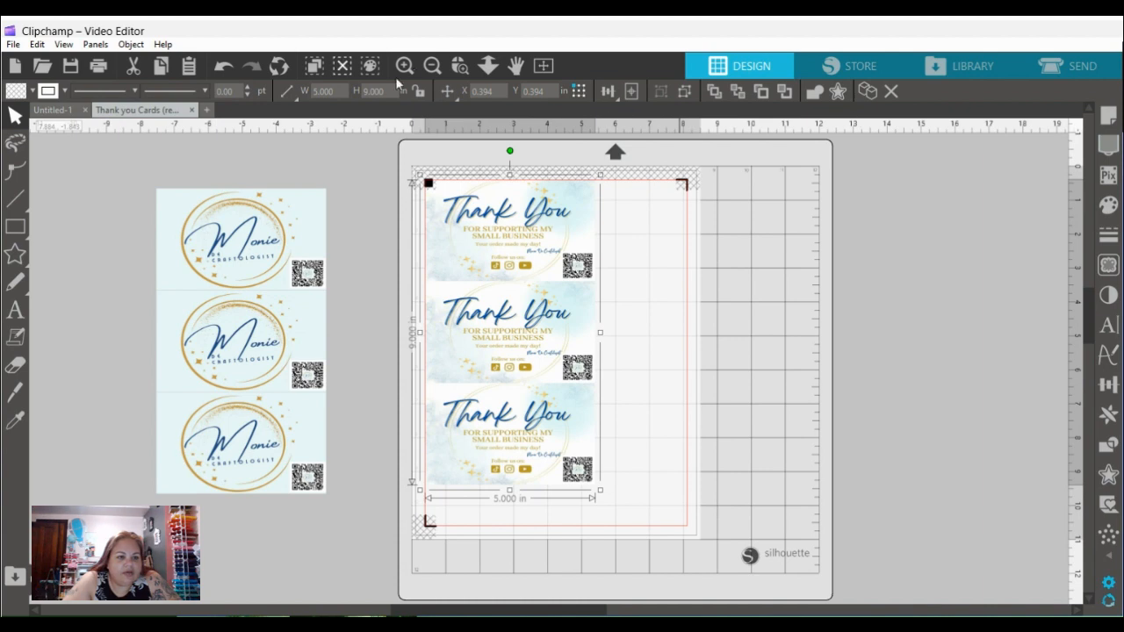
Center the grouped thank-you cards on the page
click(95, 44)
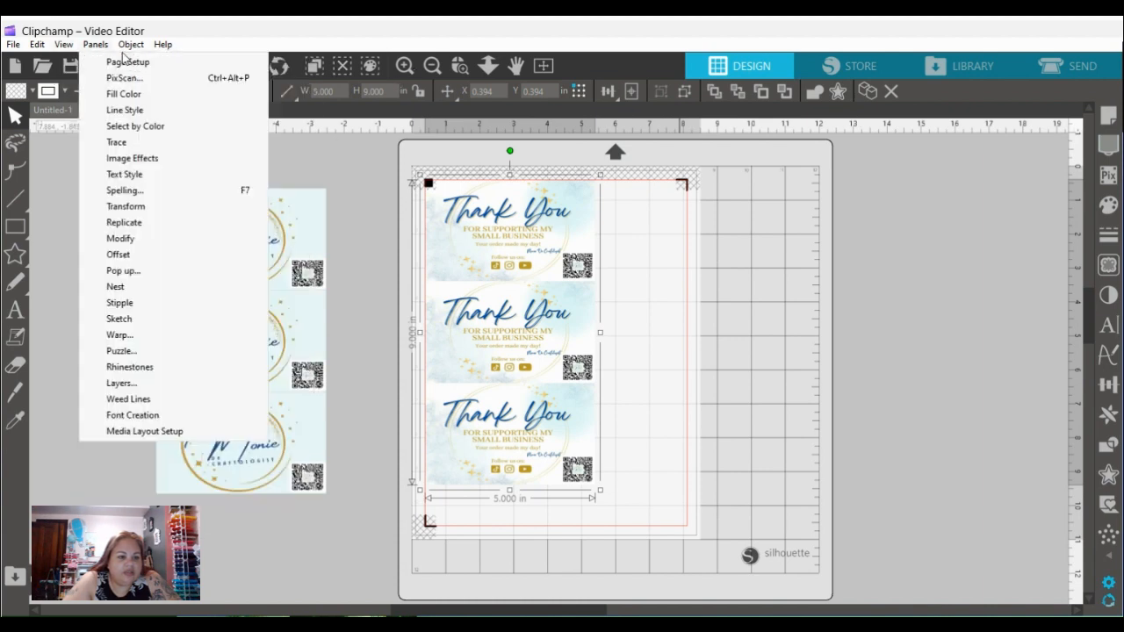
mouse_move(65, 45)
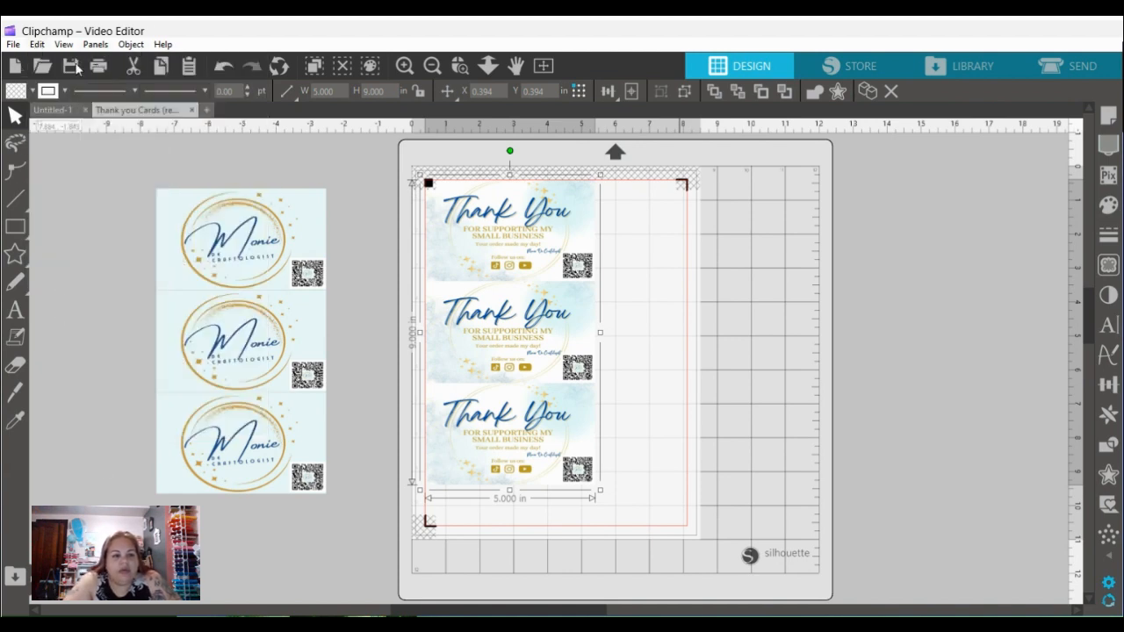
click(393, 217)
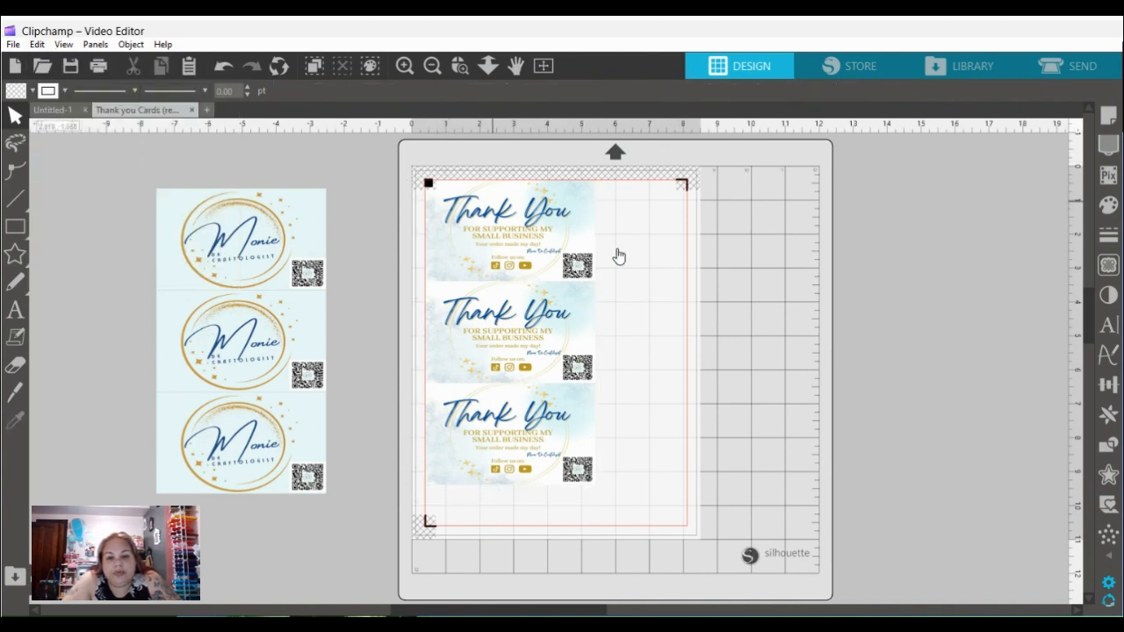
click(685, 335)
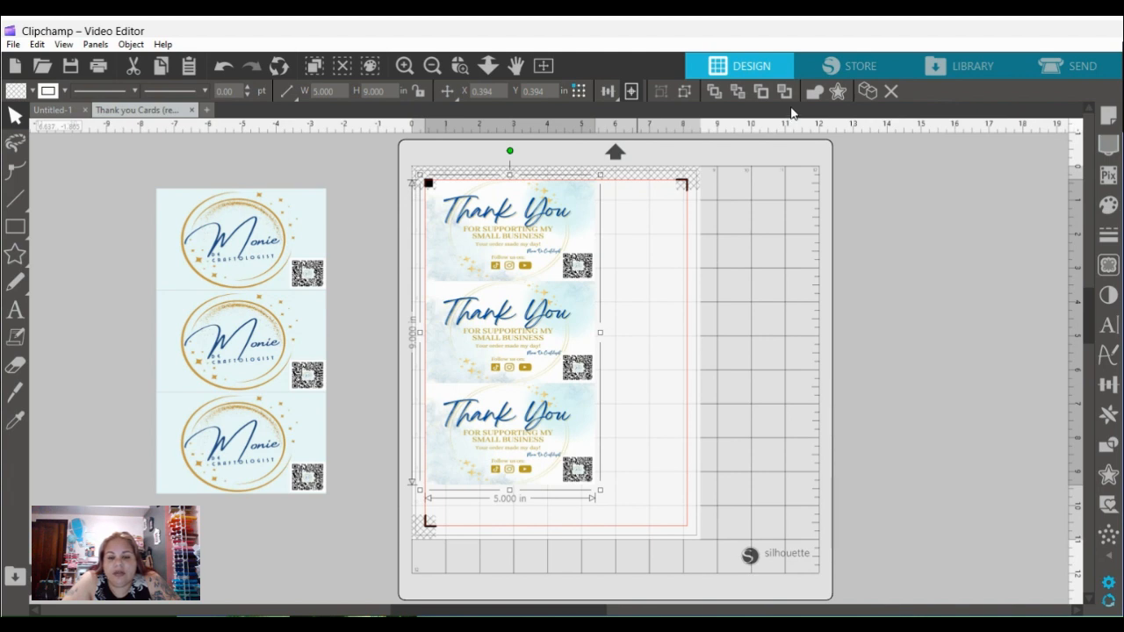
click(631, 91)
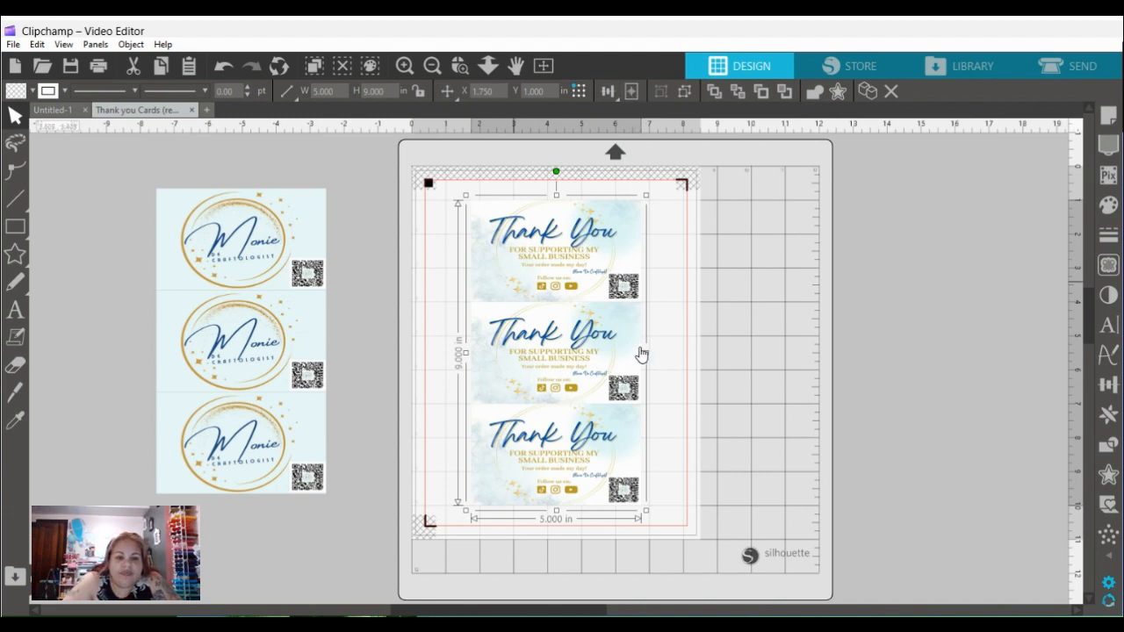
click(253, 295)
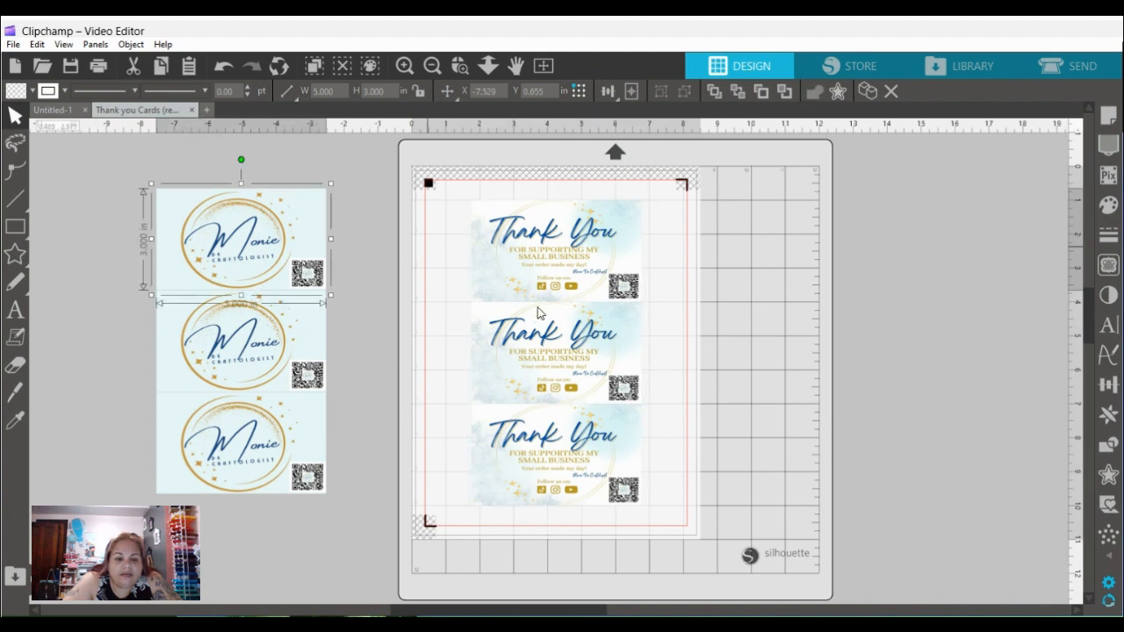
click(647, 352)
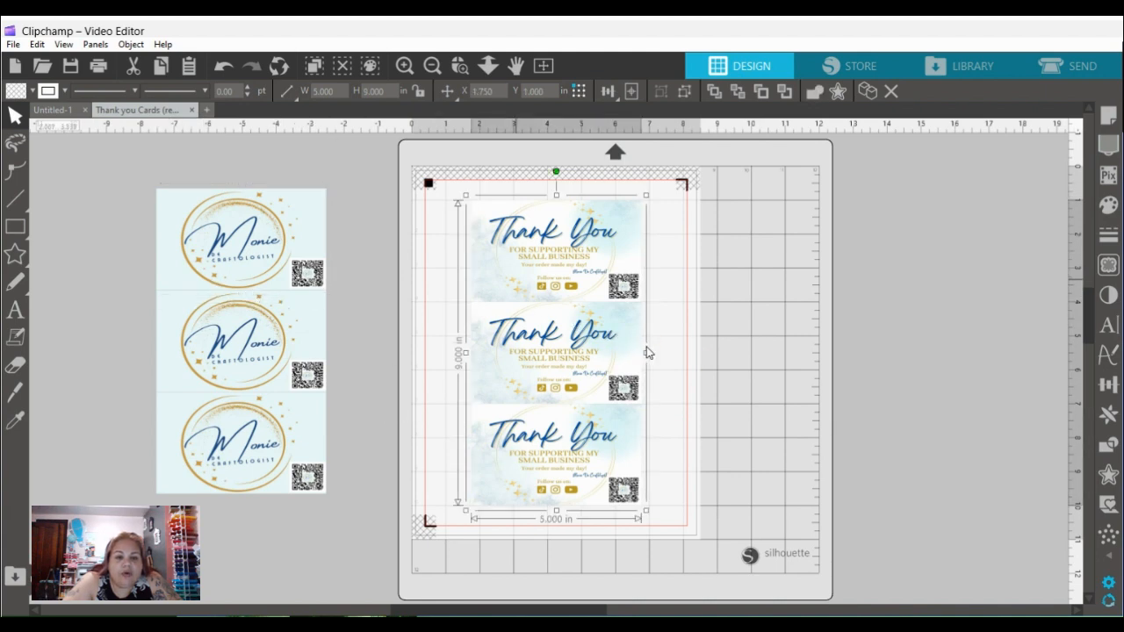
click(343, 278)
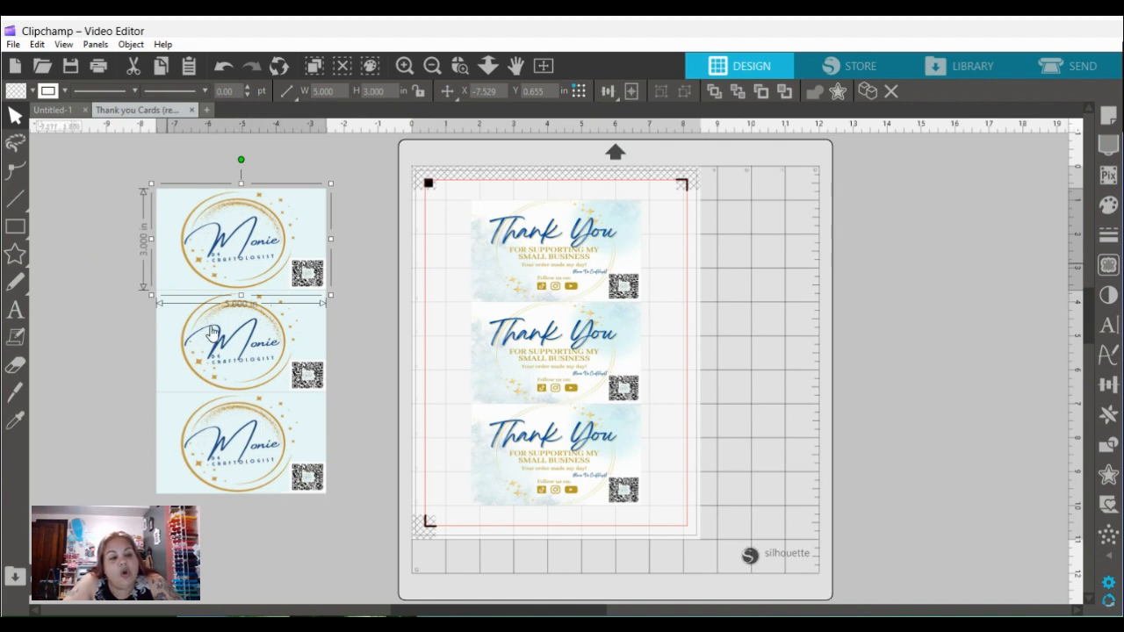
click(120, 349)
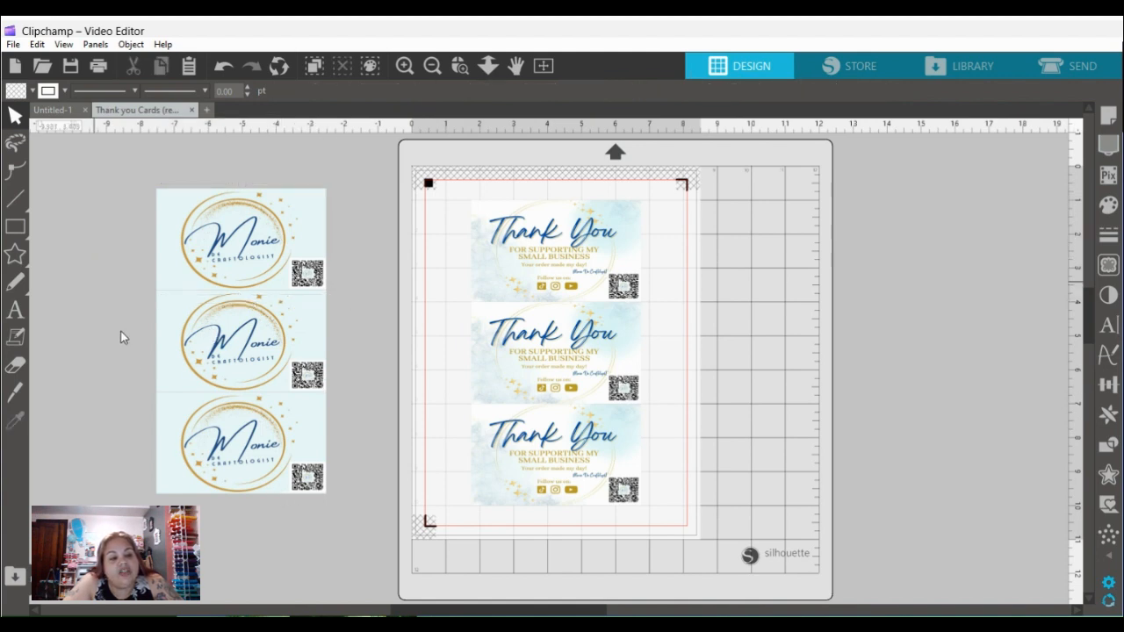
Group the three logo cards beside the mat
click(188, 235)
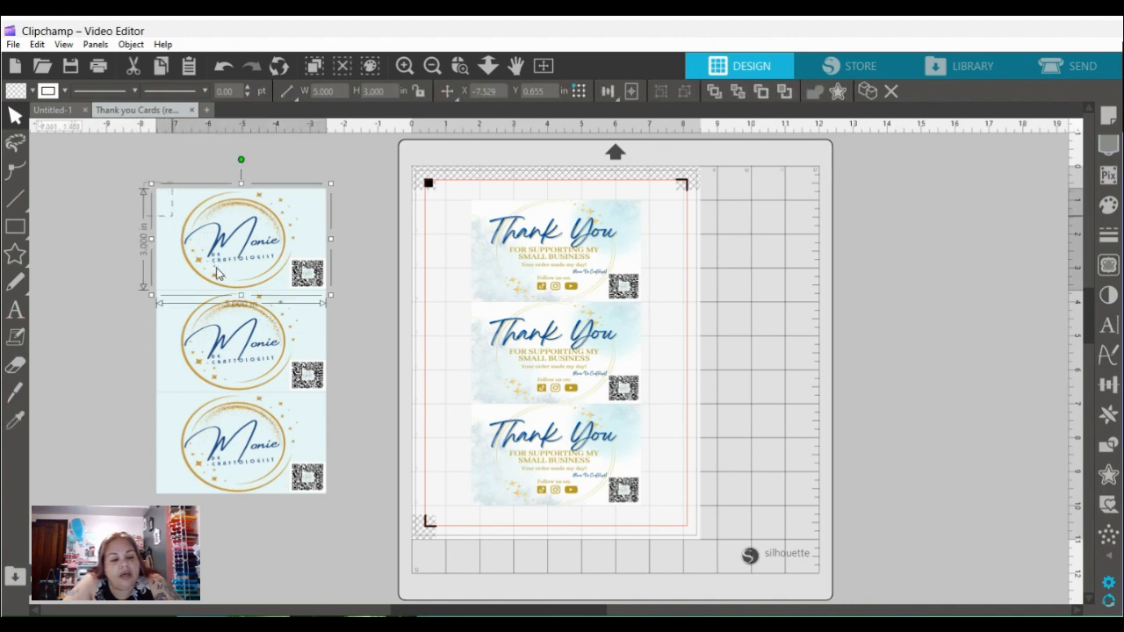
shift+click(288, 364)
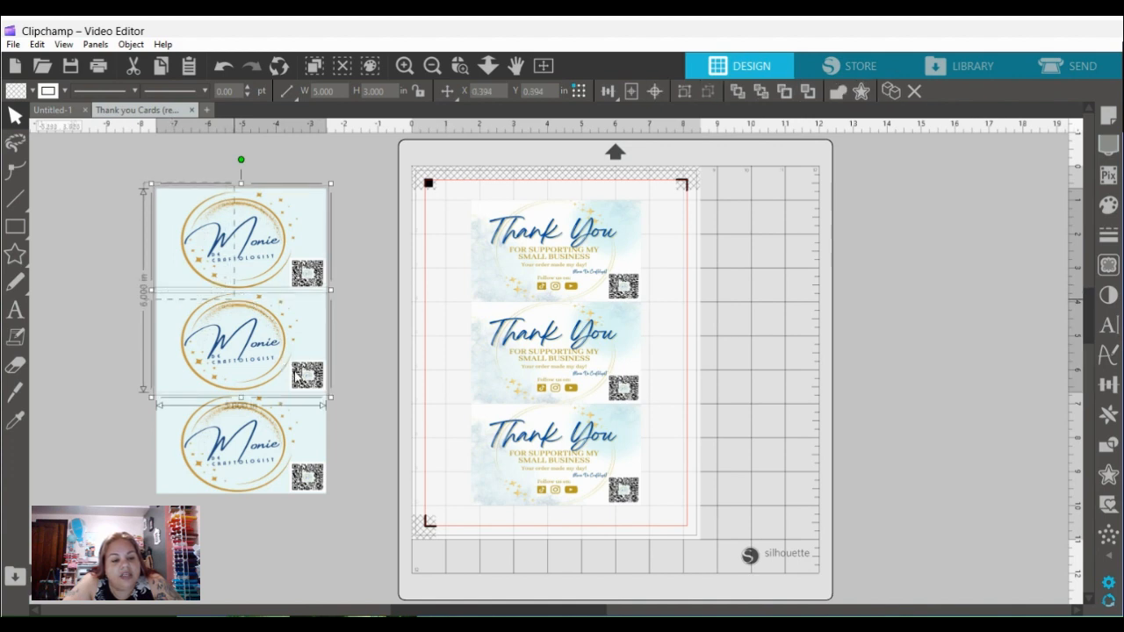
shift+click(331, 415)
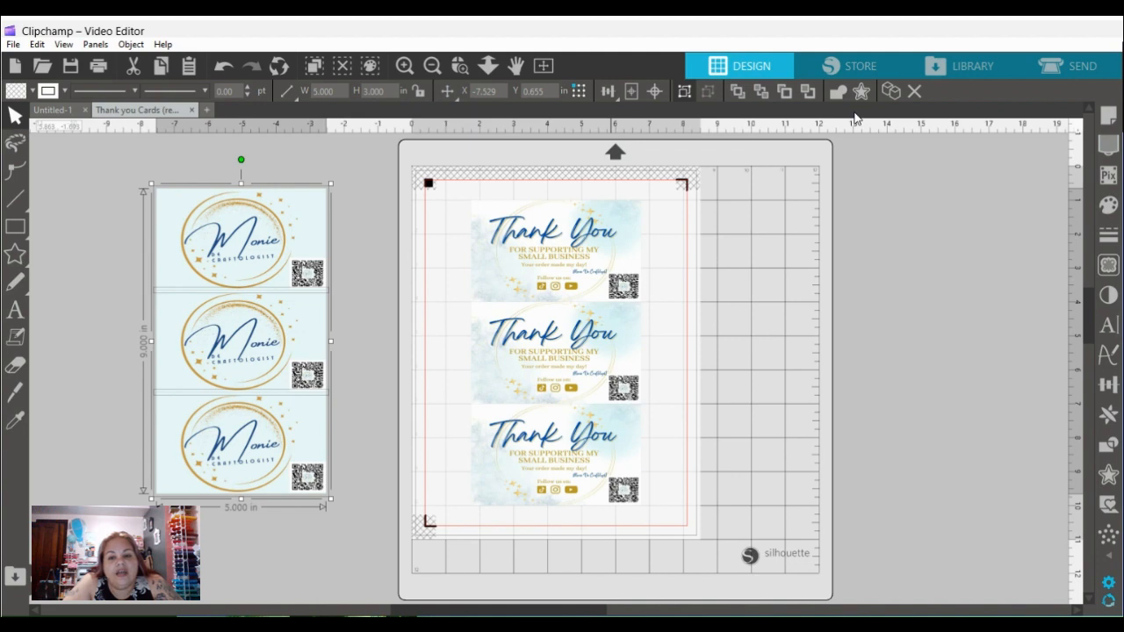
key(ctrl+g)
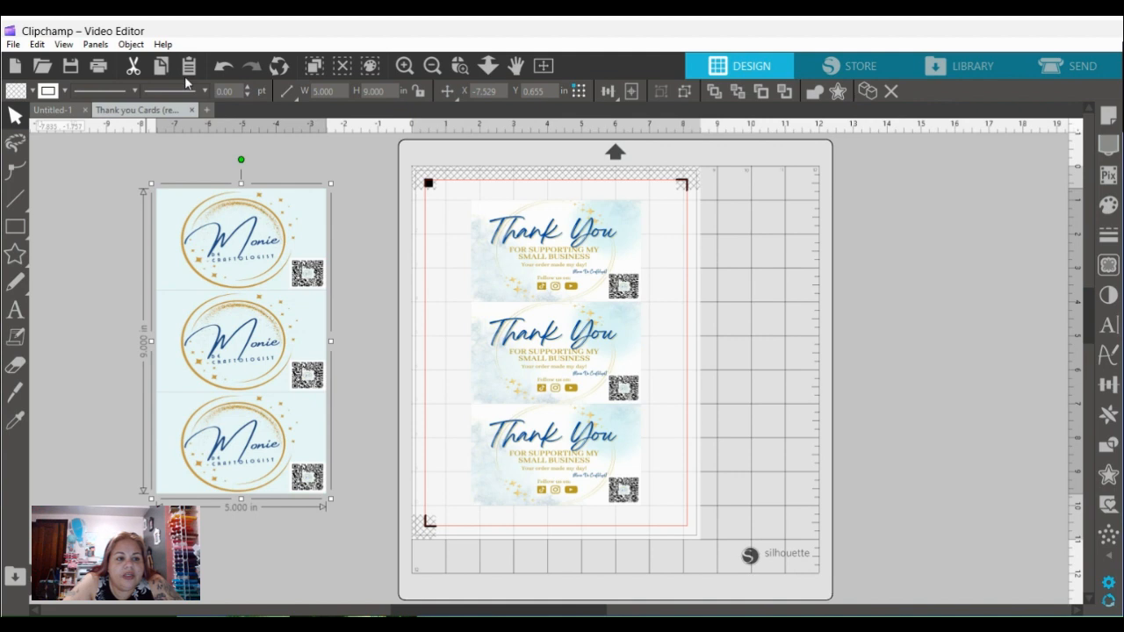
Close the Untitled-1 document and paste a copy of the grouped logo cards into a new document
click(85, 110)
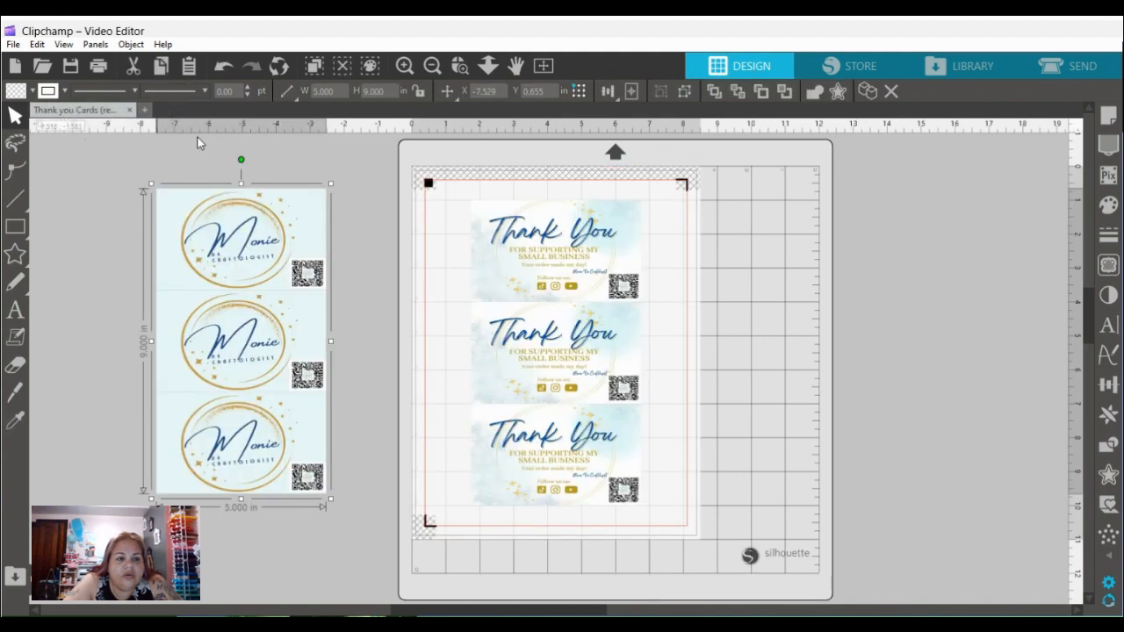
key(ctrl+n)
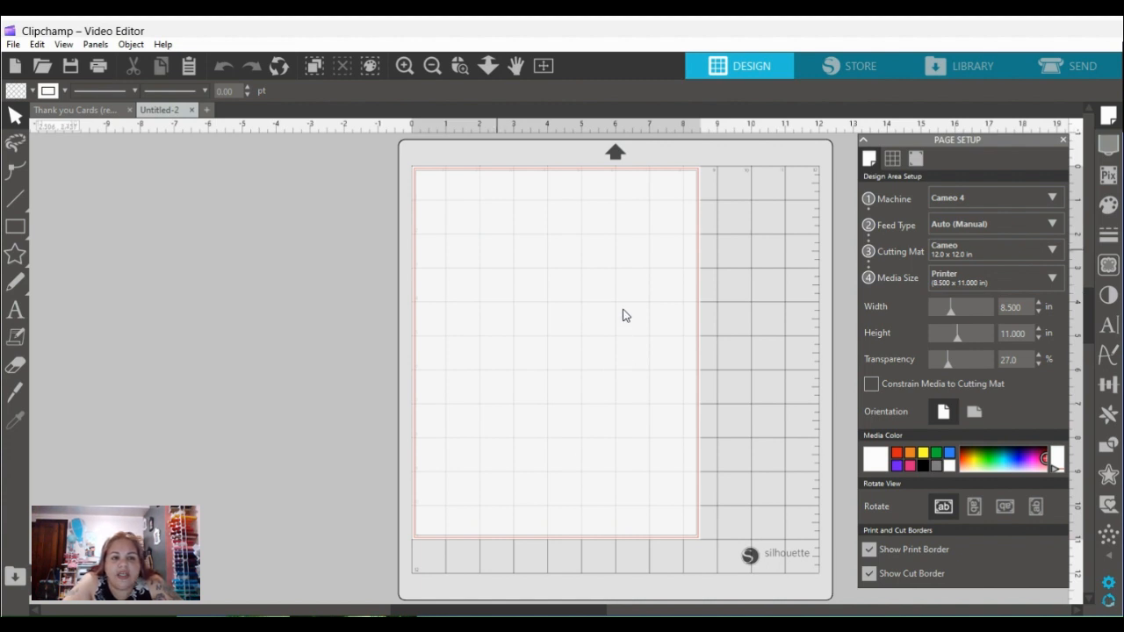
key(ctrl+v)
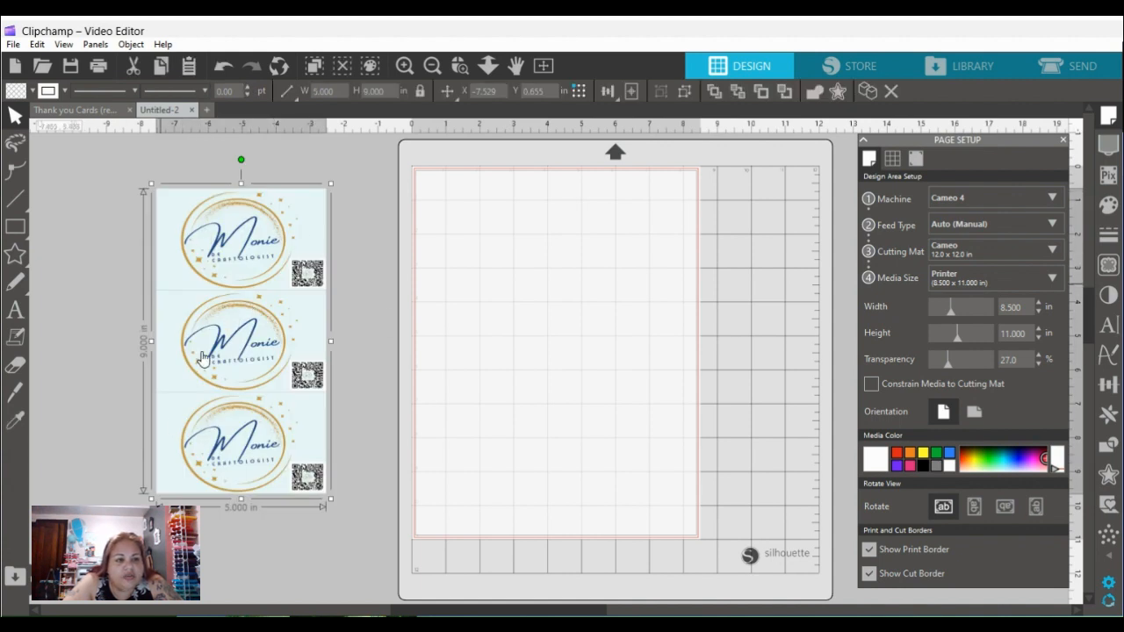
click(88, 110)
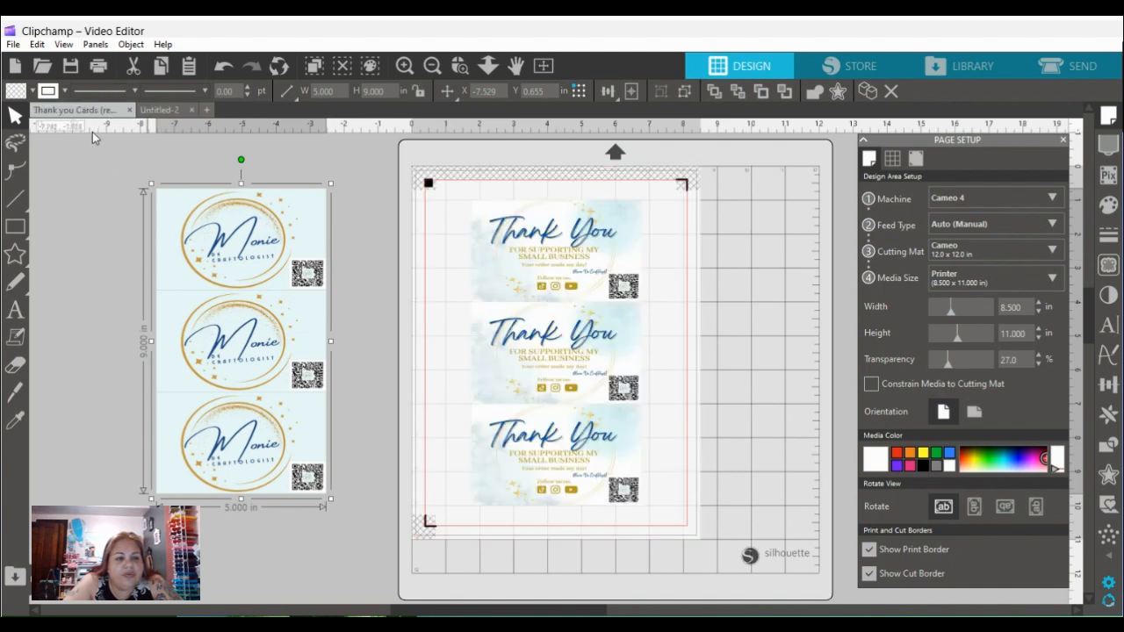
click(160, 111)
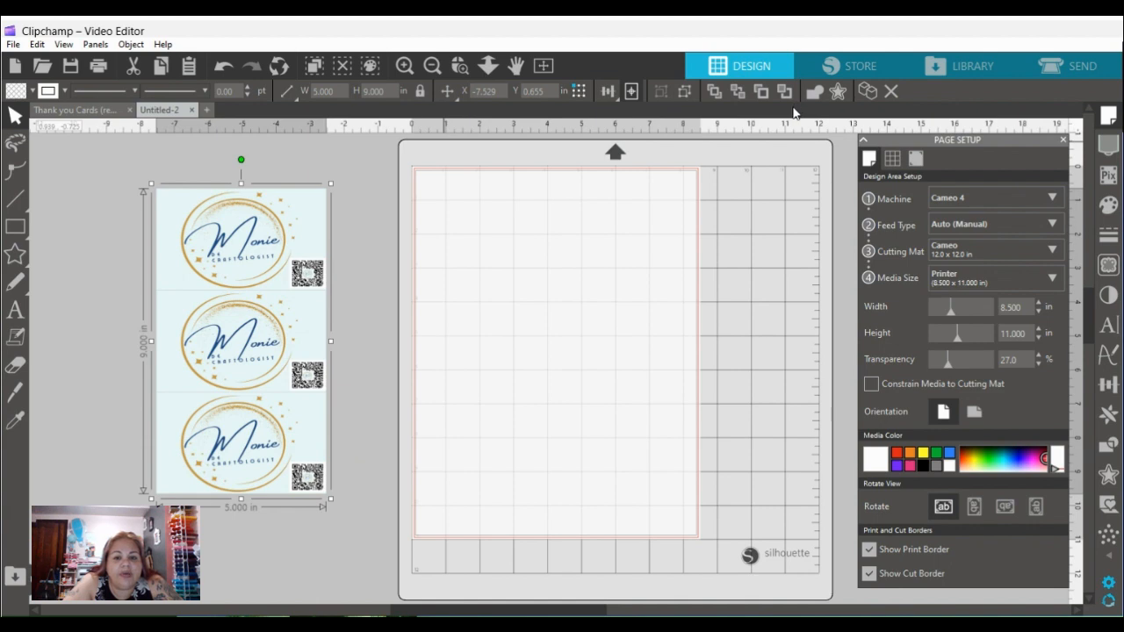
Center the grouped logo cards on the page of the Untitled-2 document and select everything
click(631, 91)
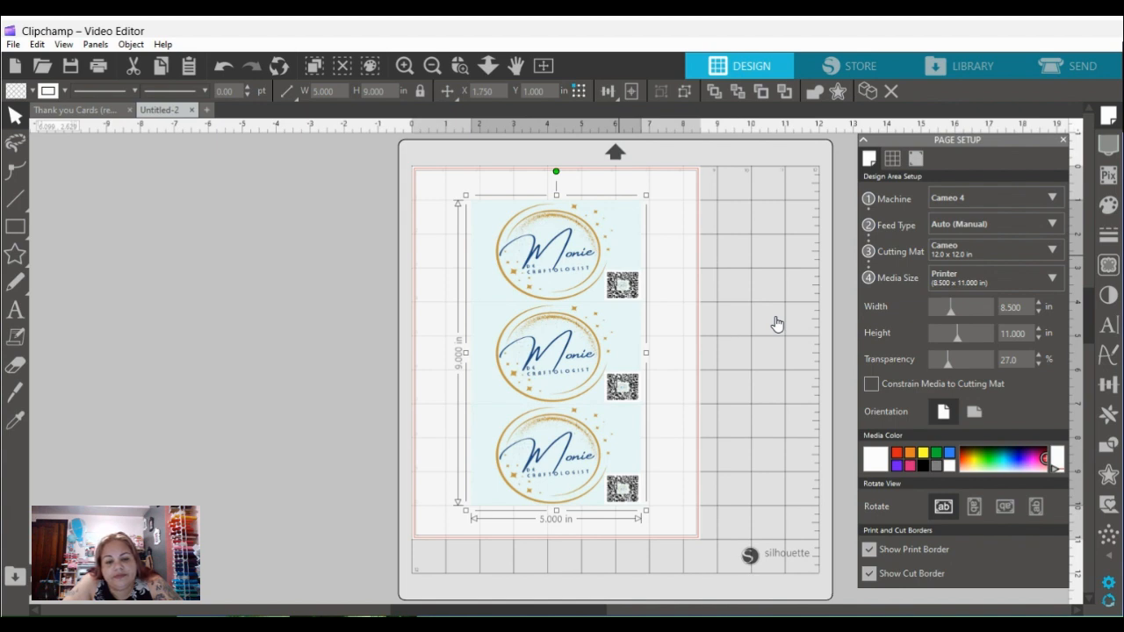
click(833, 307)
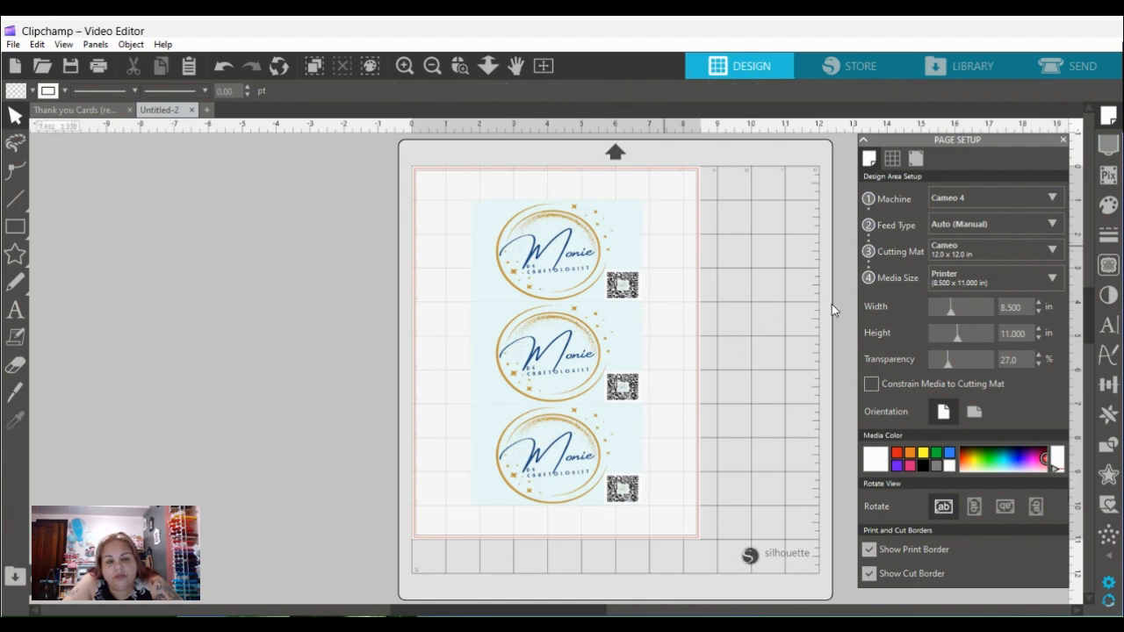
key(ctrl+a)
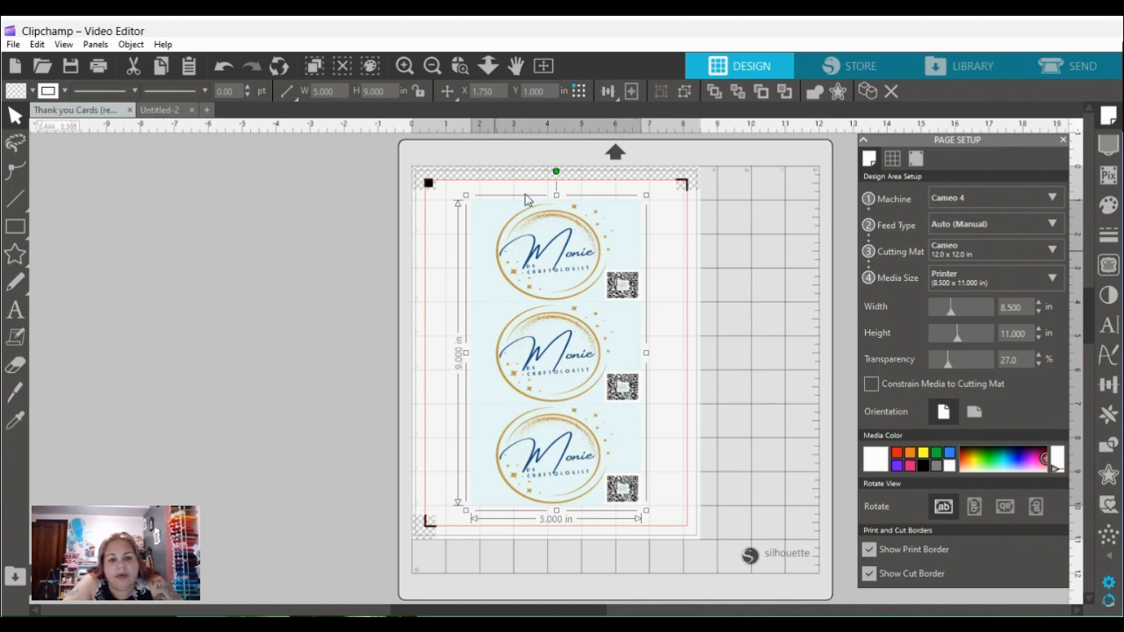
Undo the last move of the logo cards in the Thank you Cards document and deselect them beside the mat
key(ctrl+z)
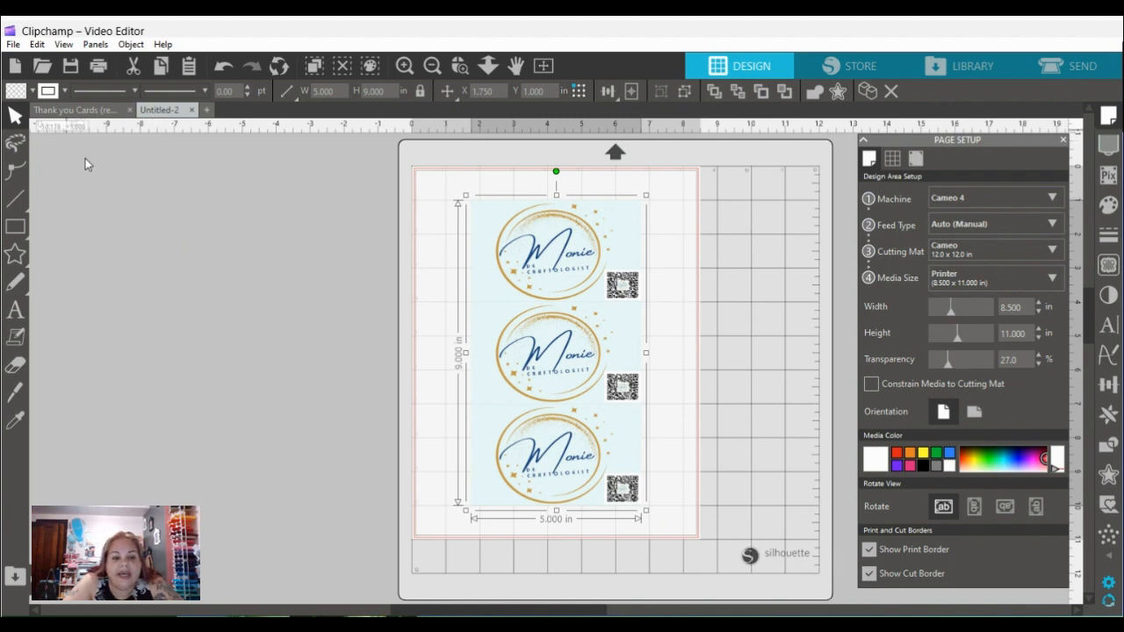
click(94, 114)
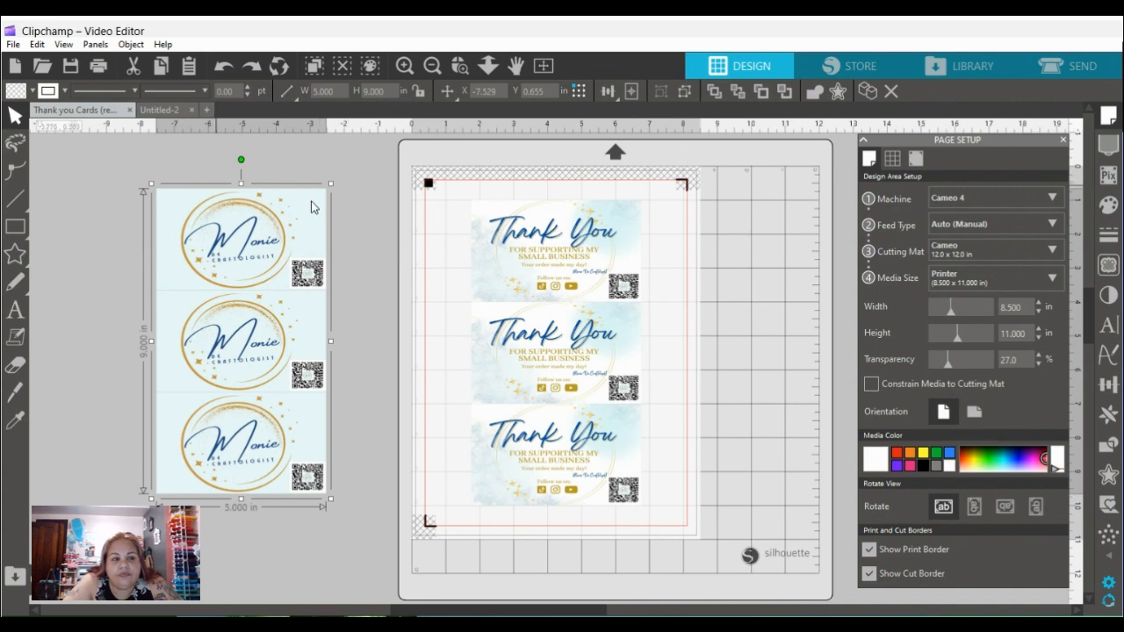
click(425, 184)
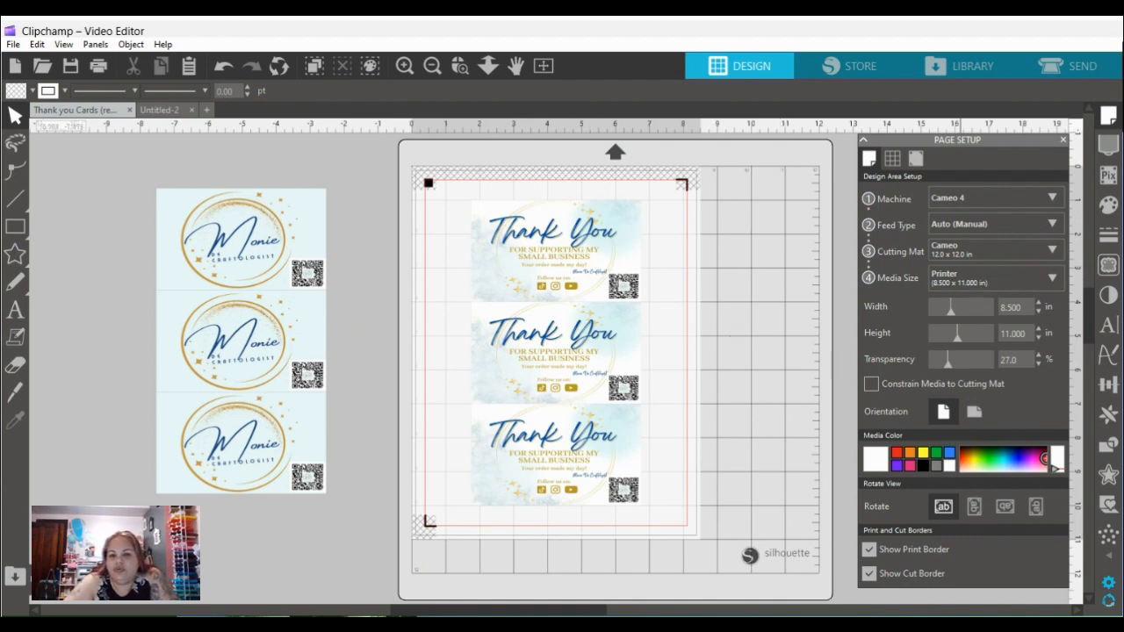
Start printing the Thank you Cards page and apply the preferences for the HP OfficeJet 5200 series printer
click(116, 69)
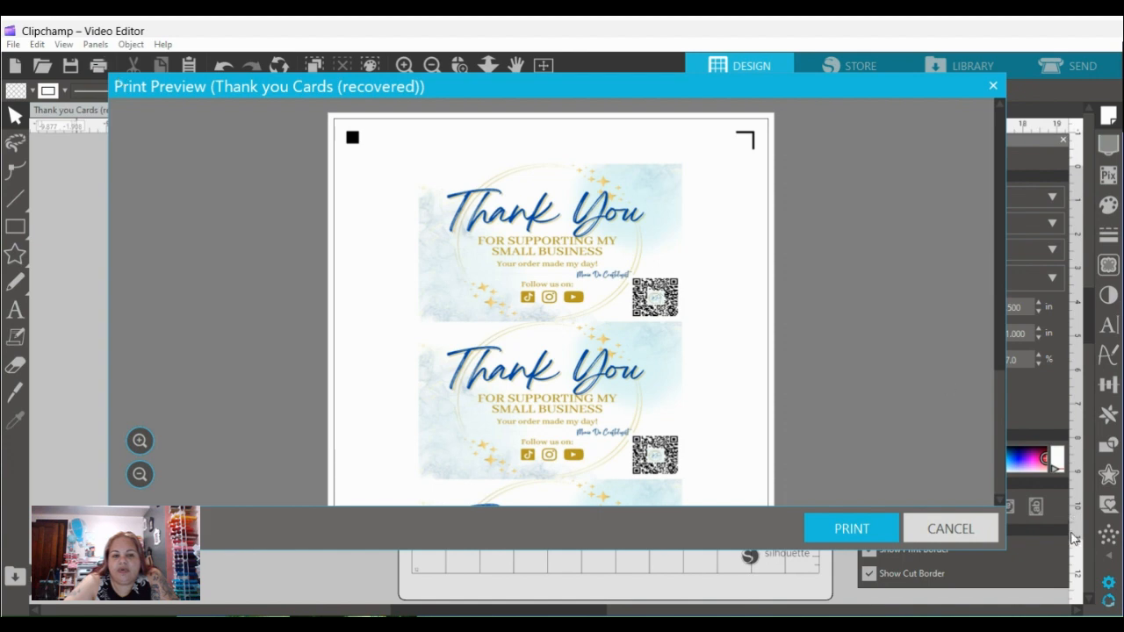
click(852, 529)
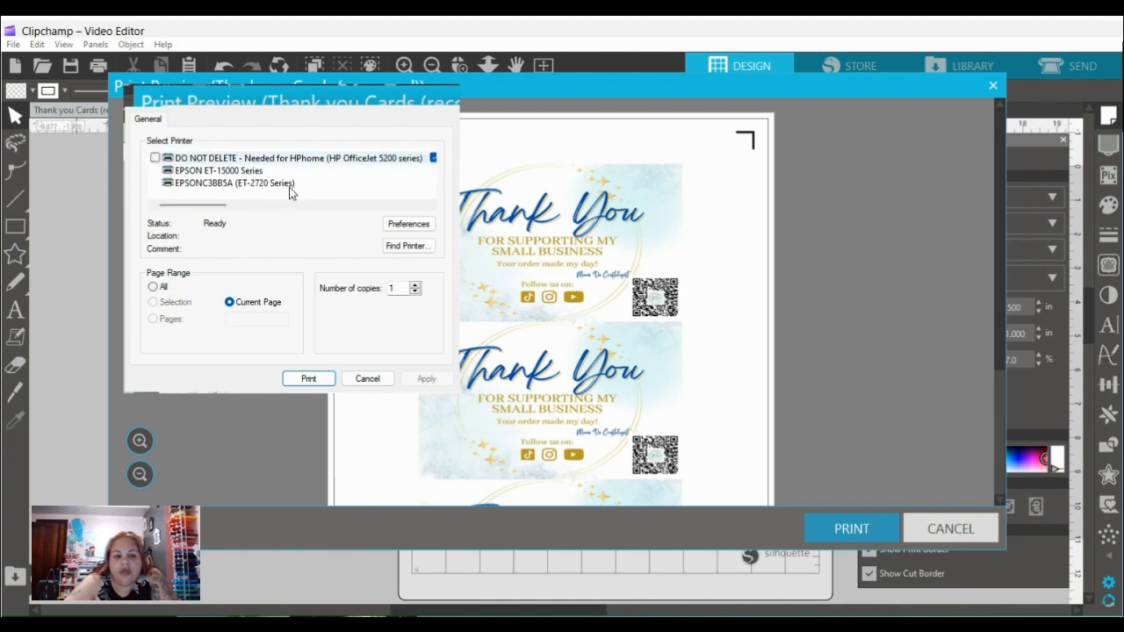
click(518, 282)
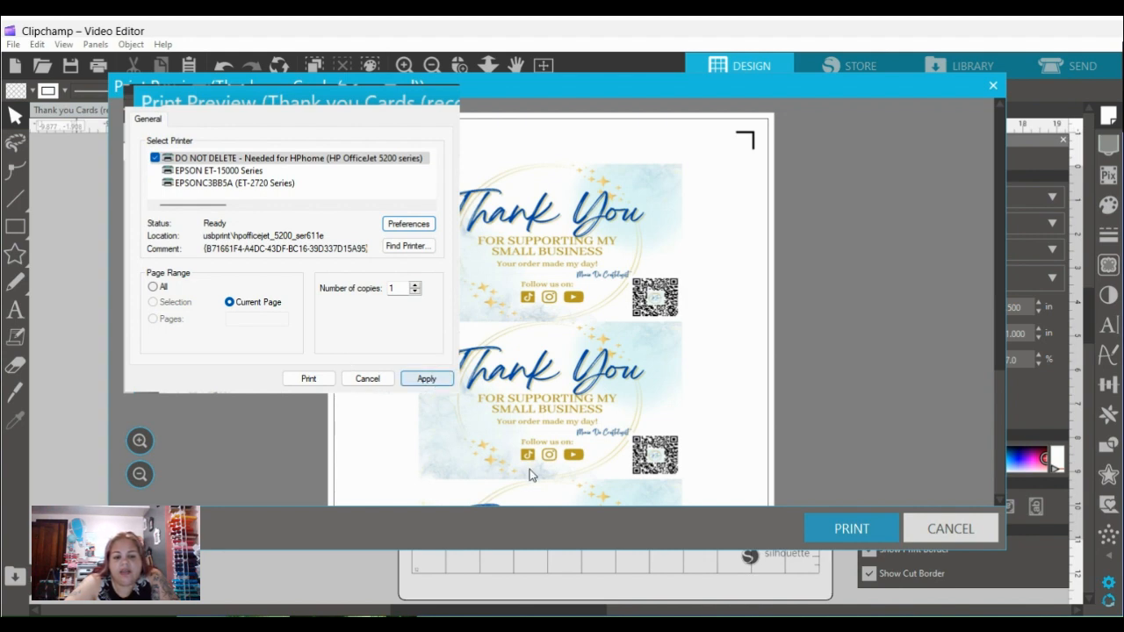
click(426, 379)
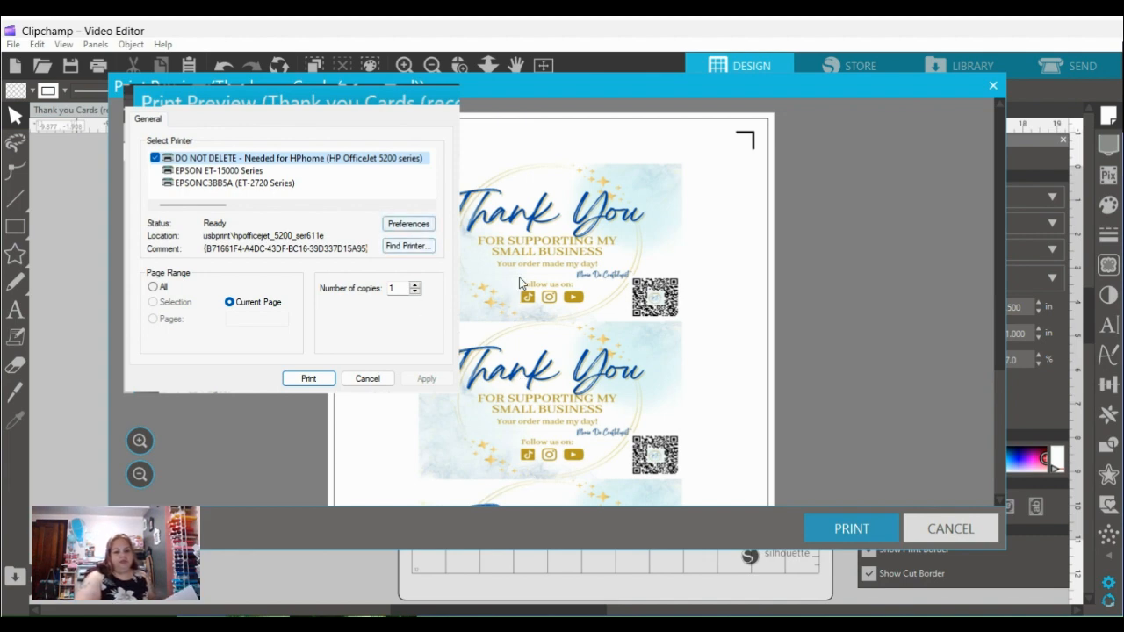
Confirm the printer preferences again and print one copy of the current page of thank-you cards
click(408, 223)
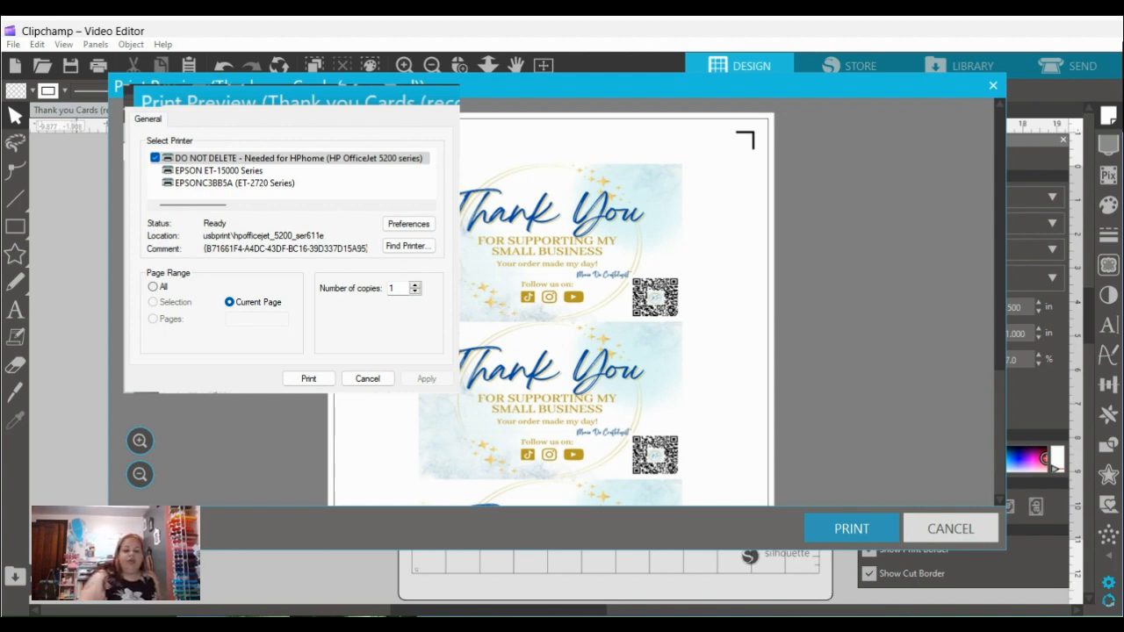
click(497, 281)
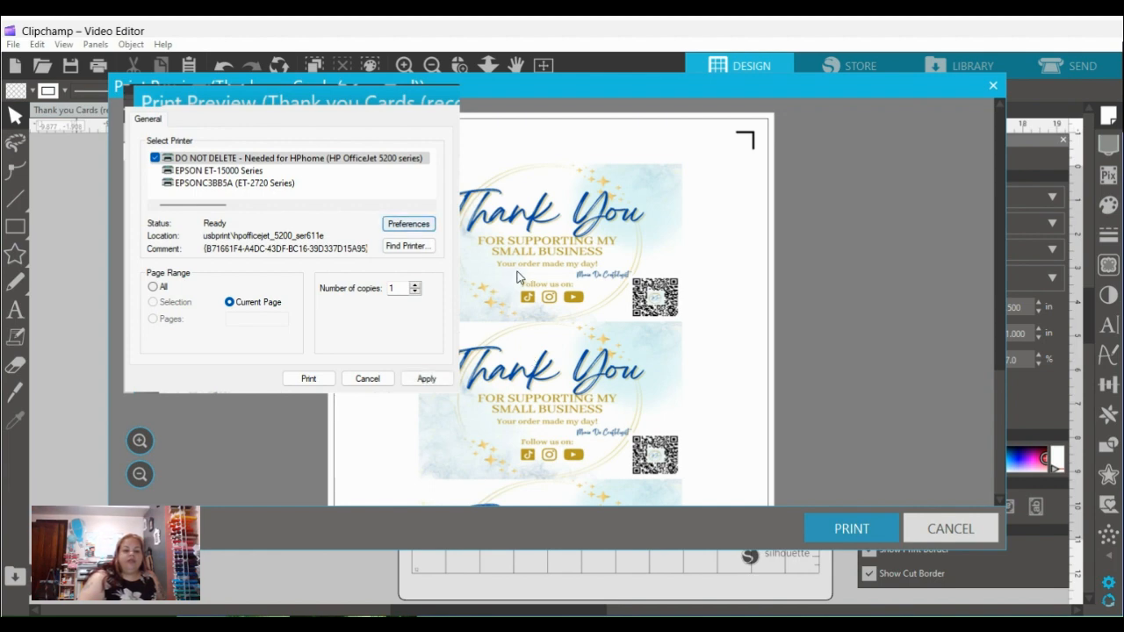
click(426, 378)
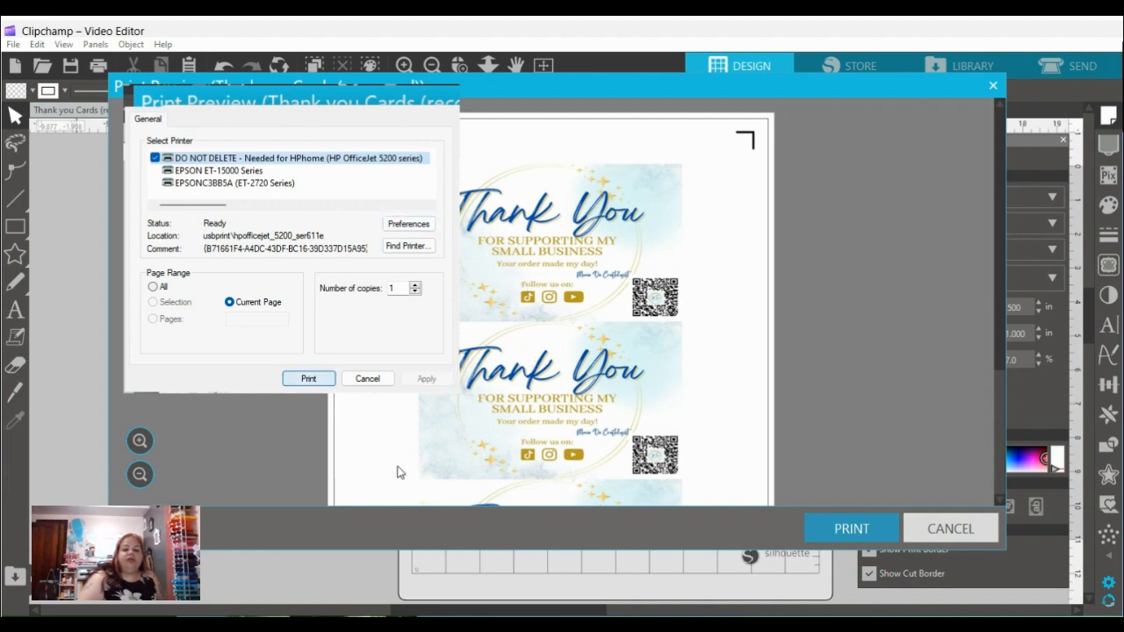
key(Return)
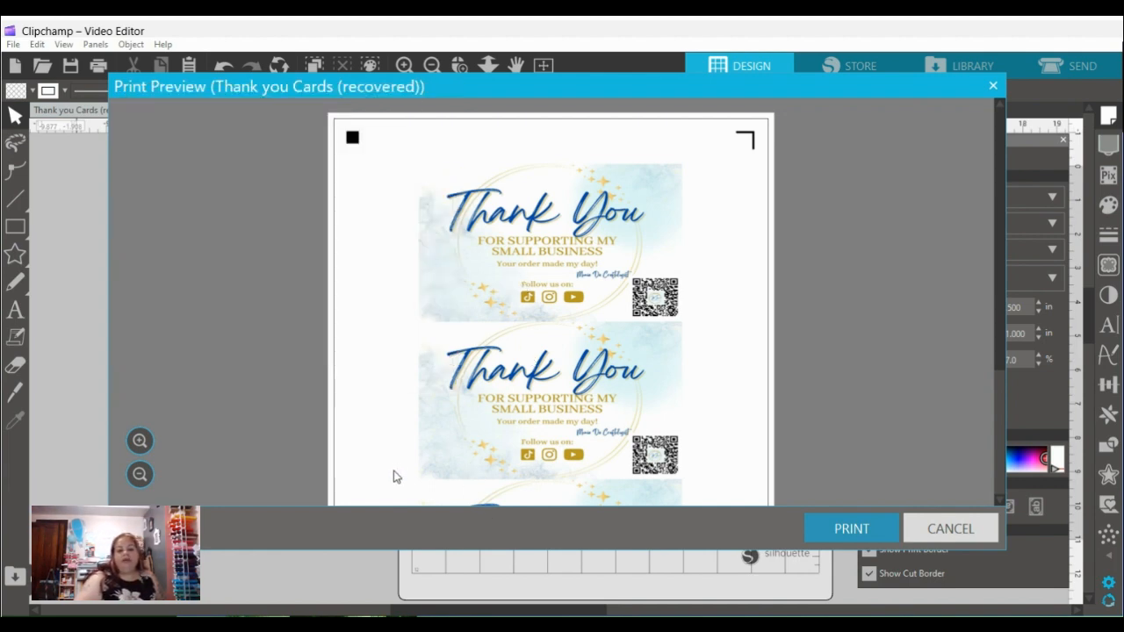
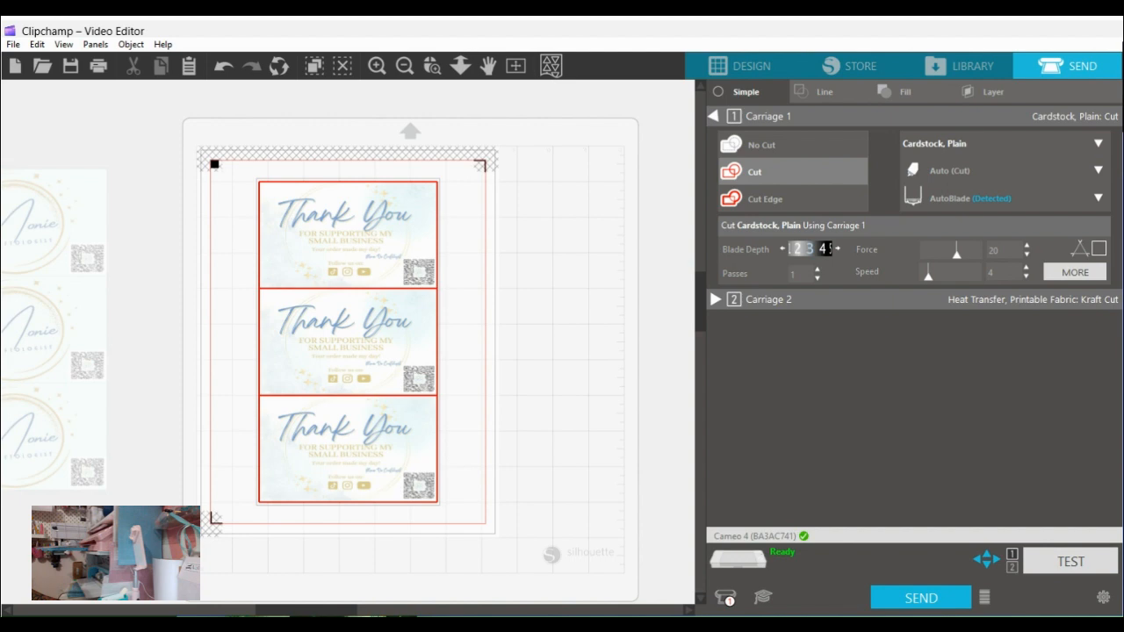
Send the thank-you card outlines to the Cameo 4 as a Cardstock, Plain cut
click(921, 598)
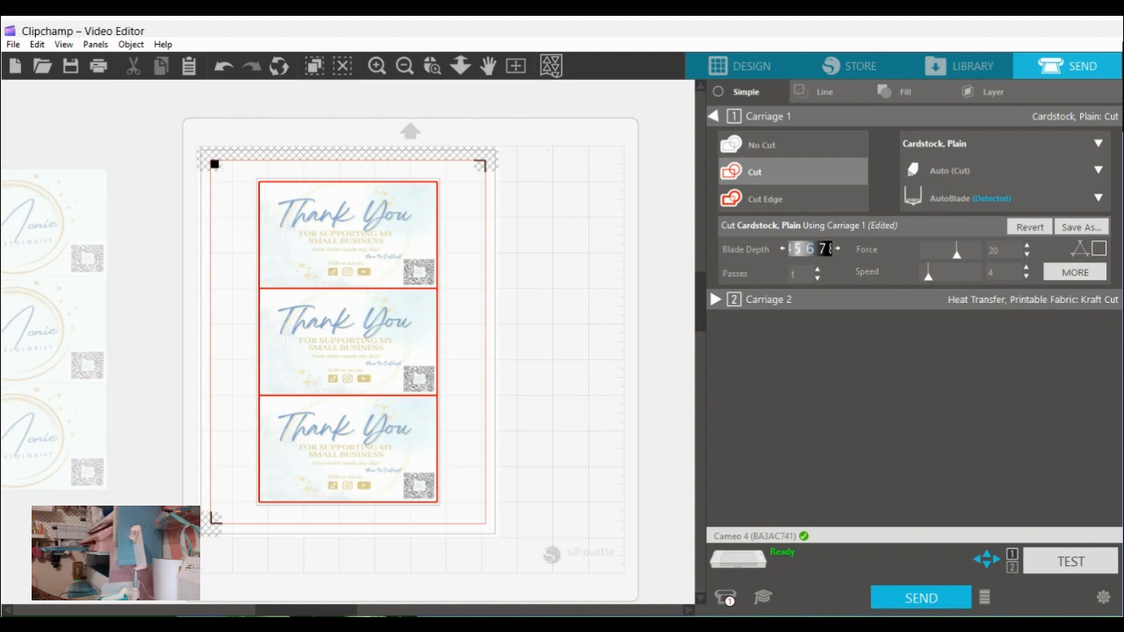
Set the Carriage 1 cutting speed to 6 and the force to 24, and send the cards to the Cameo 4
click(1026, 267)
click(1026, 268)
click(1027, 245)
click(1027, 245)
click(1027, 245)
click(1027, 245)
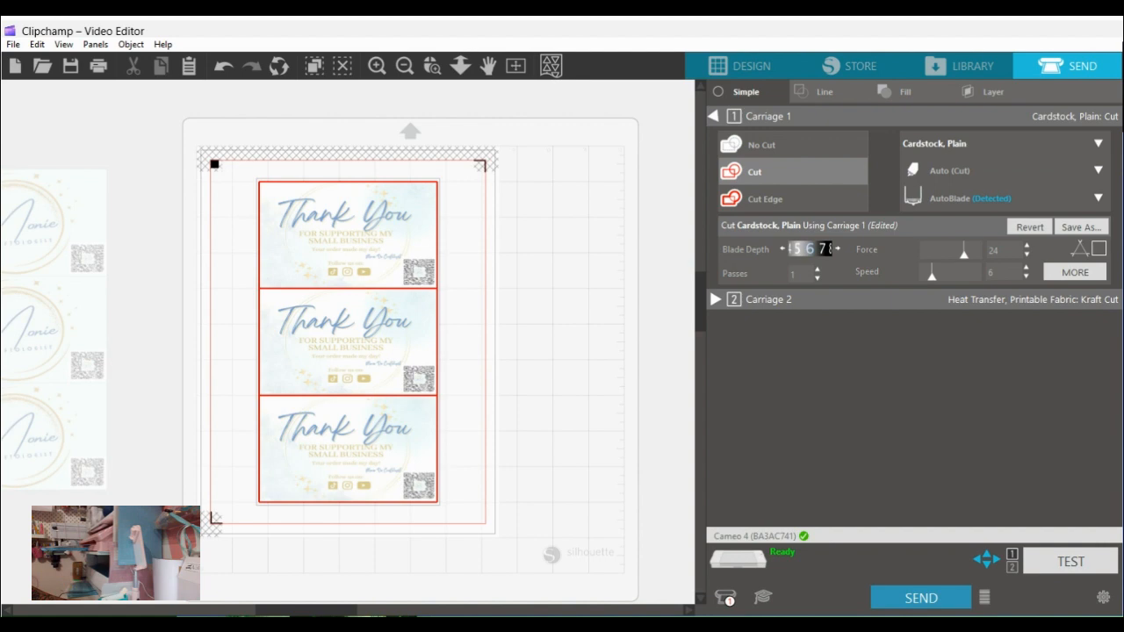
click(921, 598)
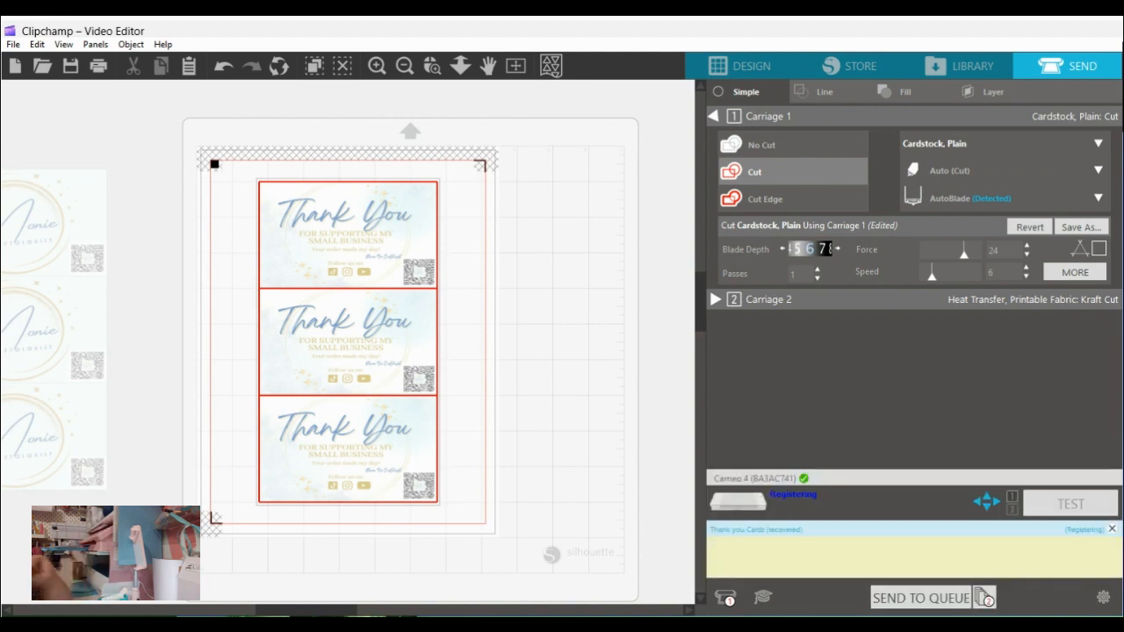